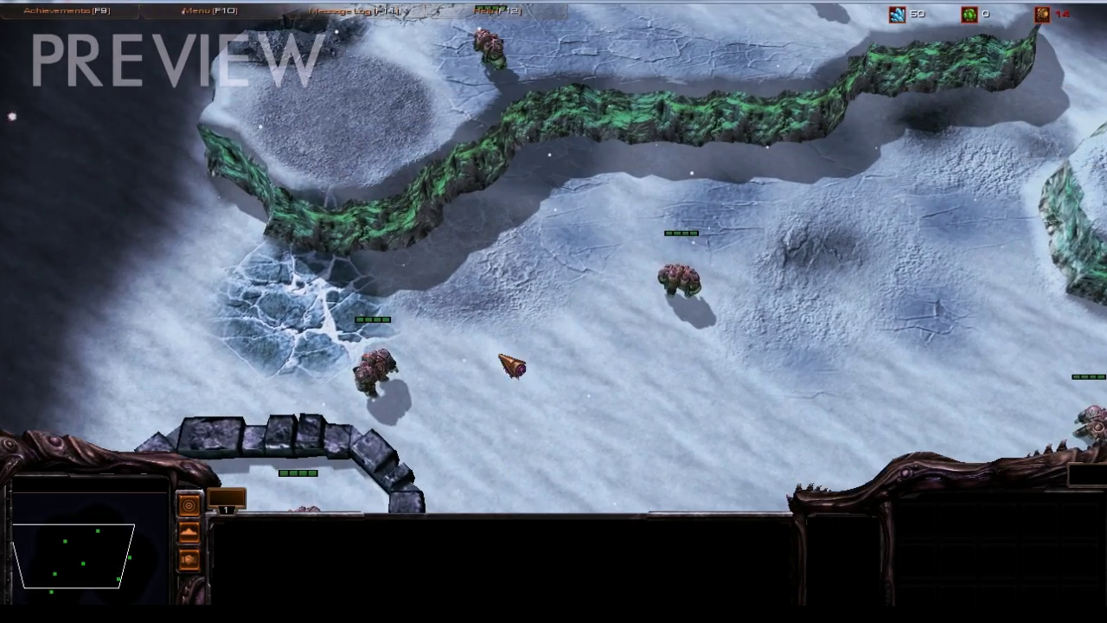
Select the Firebat on the left and order it to move up-right across the snowy map.
{"action": "left_click", "coordinate": [374, 370]}
{"action": "right_click", "coordinate": [549, 294]}
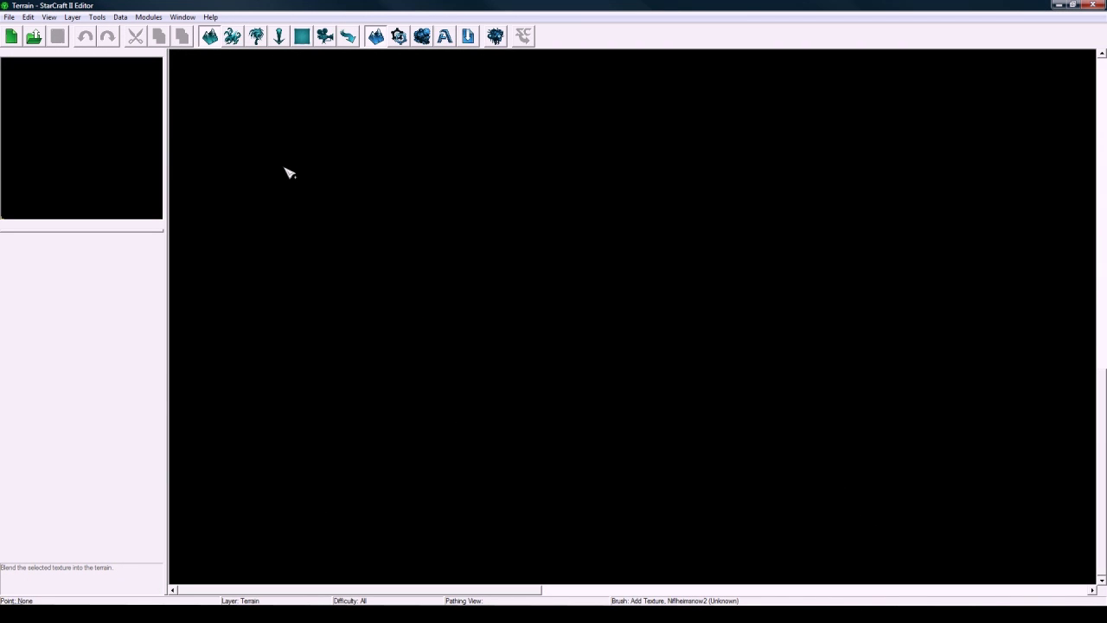
Start a new map using the Xil (Wasteland) texture set.
{"action": "left_click", "coordinate": [10, 17]}
{"action": "left_click", "coordinate": [21, 31]}
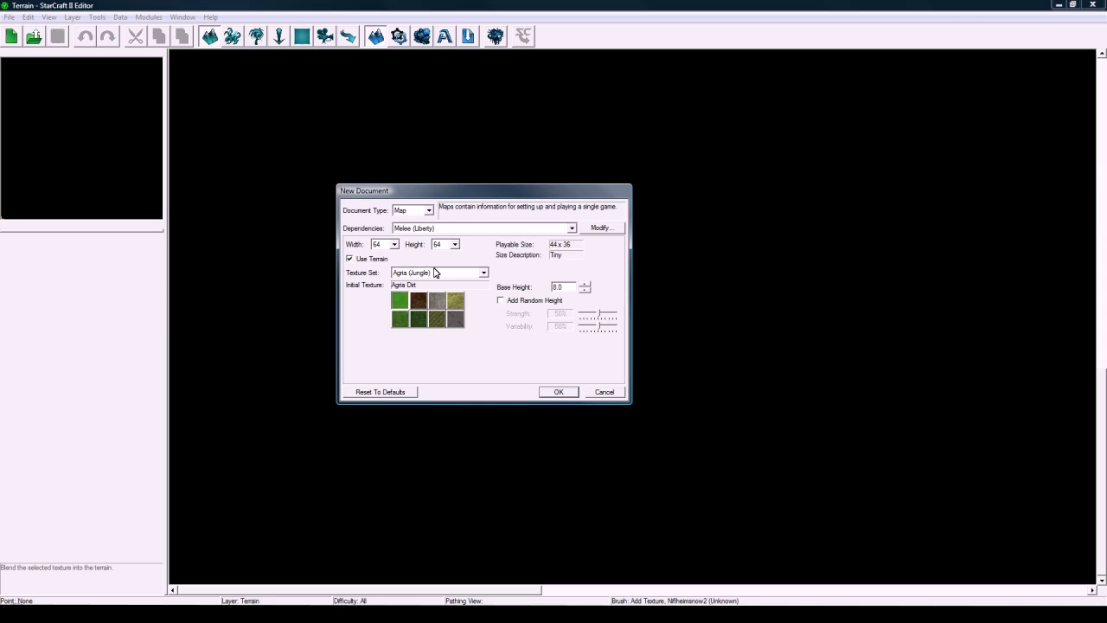
{"action": "left_click", "coordinate": [435, 274]}
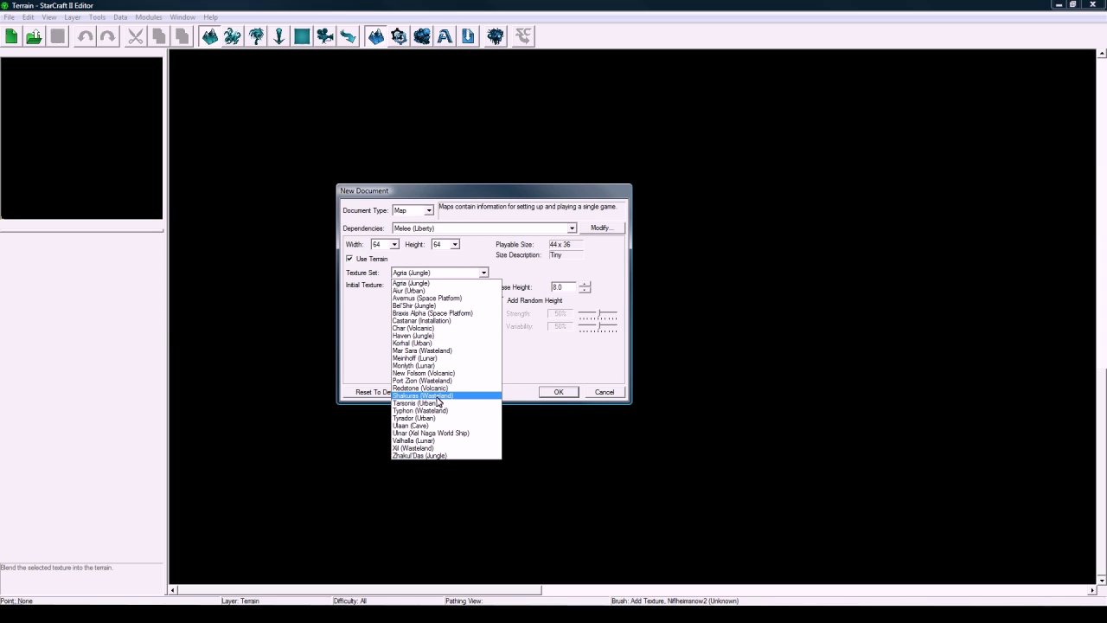
{"action": "left_click", "coordinate": [430, 448]}
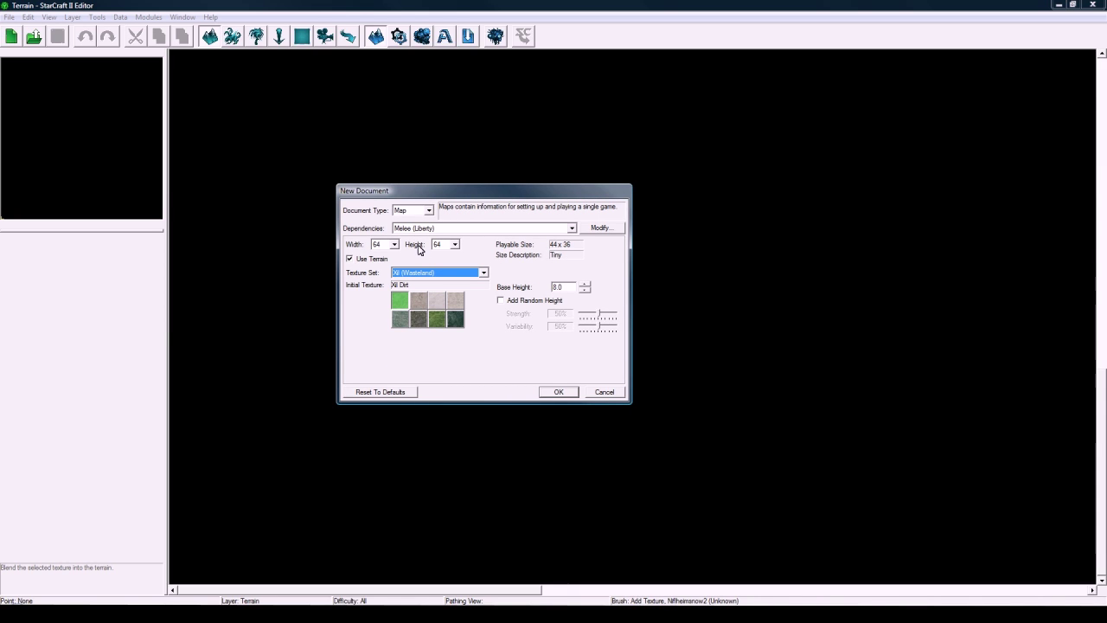
Set dependencies to Custom with Liberty (Campaign) and Liberty Story (Campaign), then create the map.
{"action": "left_click", "coordinate": [459, 229]}
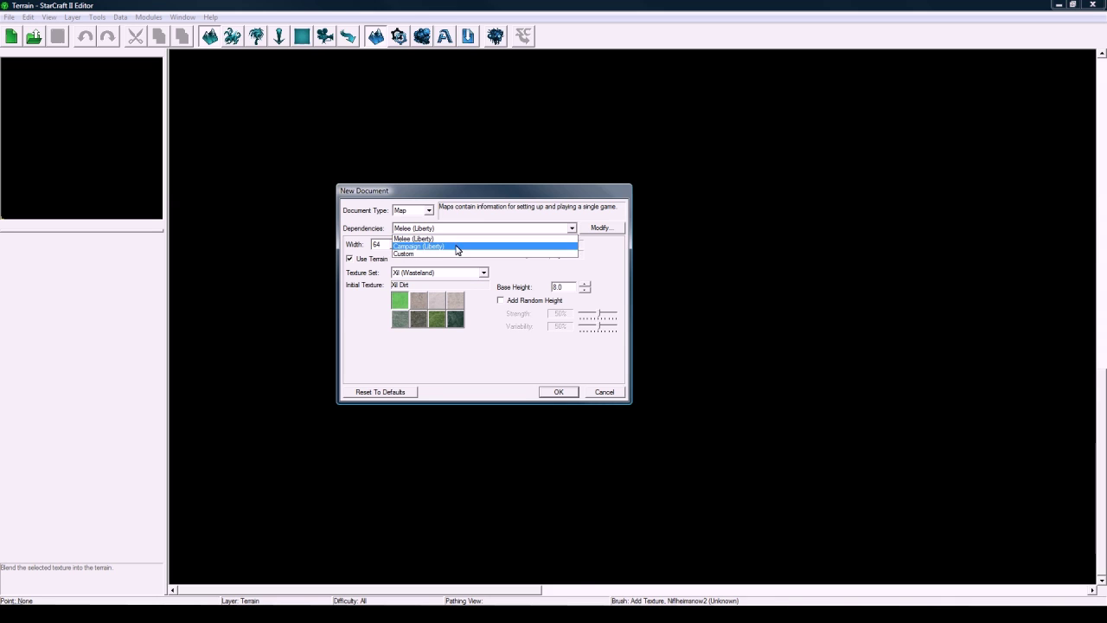
{"action": "left_click", "coordinate": [452, 254]}
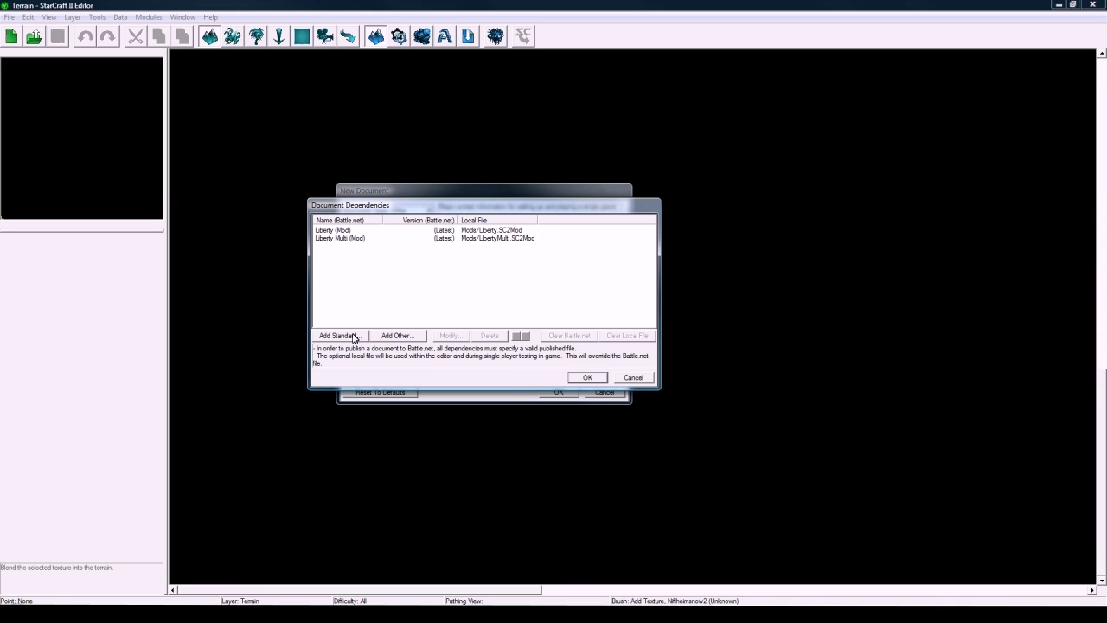
{"action": "left_click", "coordinate": [354, 339]}
{"action": "left_click", "coordinate": [410, 313]}
{"action": "left_click", "coordinate": [410, 304]}
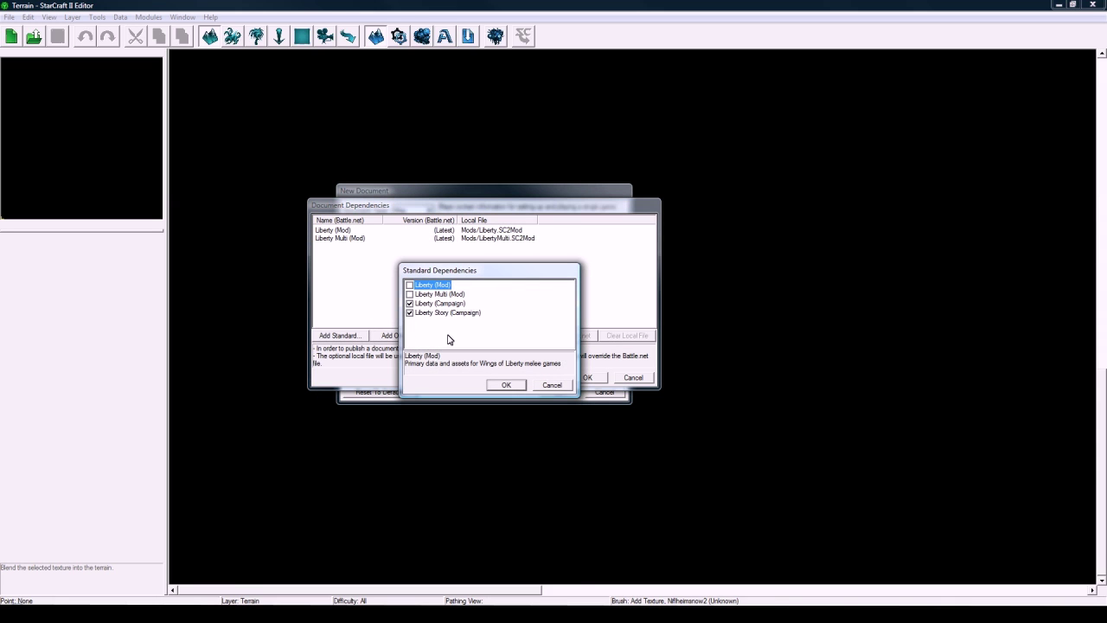
{"action": "left_click", "coordinate": [523, 385]}
{"action": "left_click", "coordinate": [588, 378]}
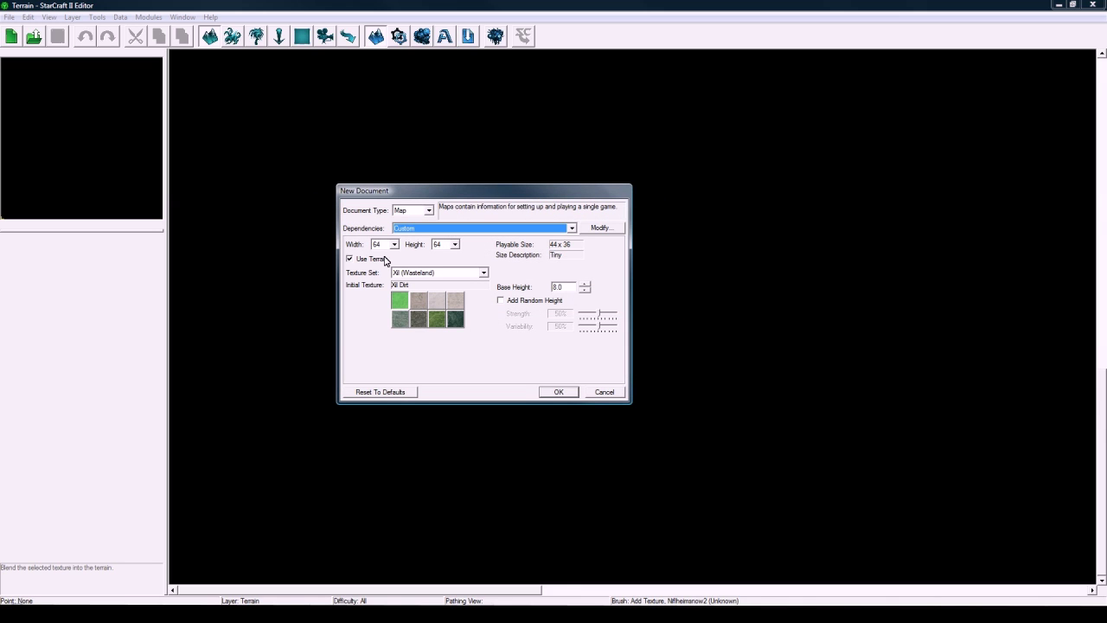
{"action": "left_click", "coordinate": [562, 392]}
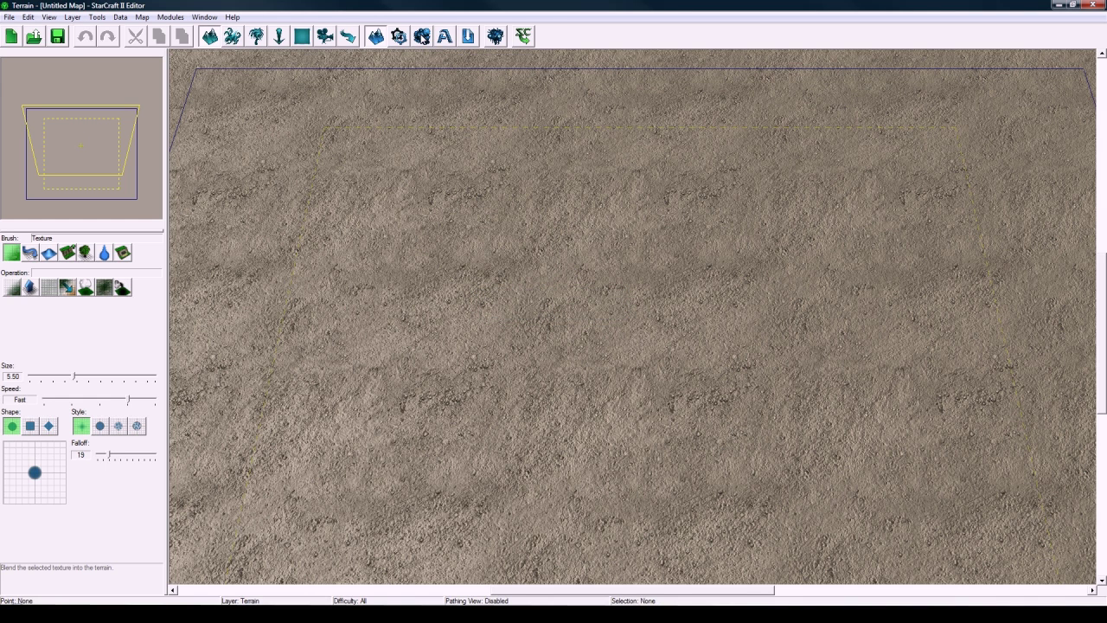
Open the Data Editor (F7) and switch its data type to Terrain Textures.
{"action": "key", "text": "F7"}
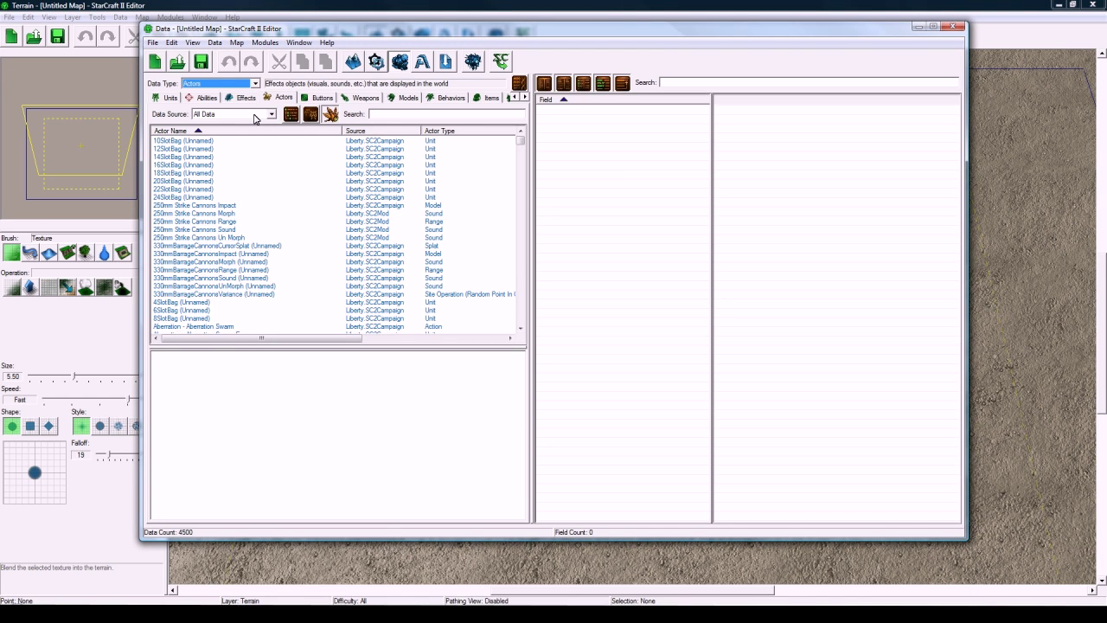
{"action": "left_click", "coordinate": [253, 113]}
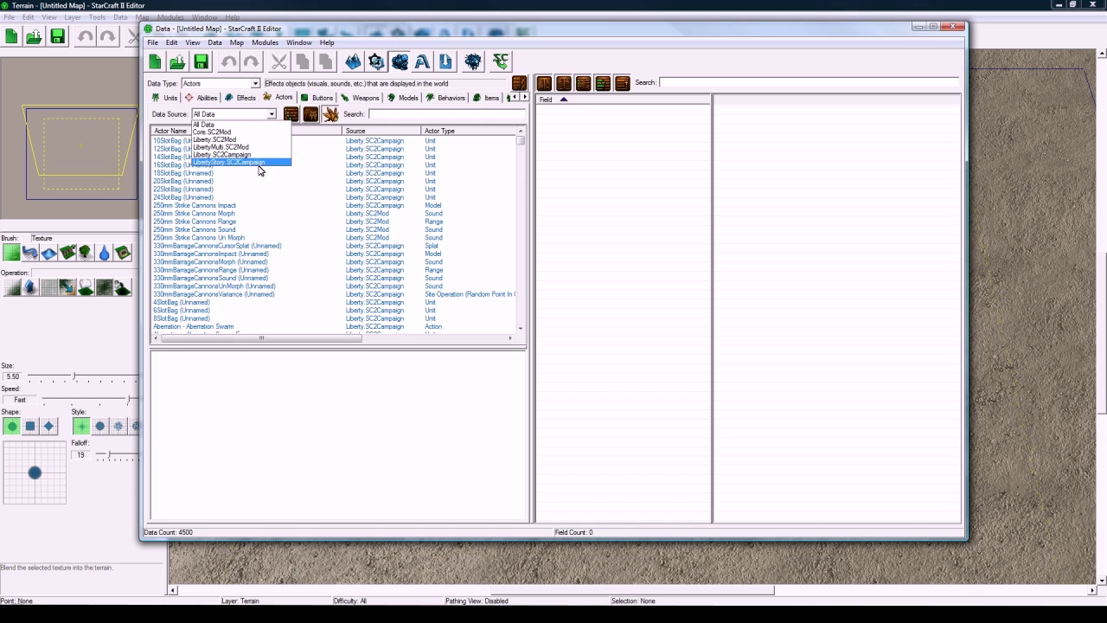
{"action": "left_click", "coordinate": [253, 111]}
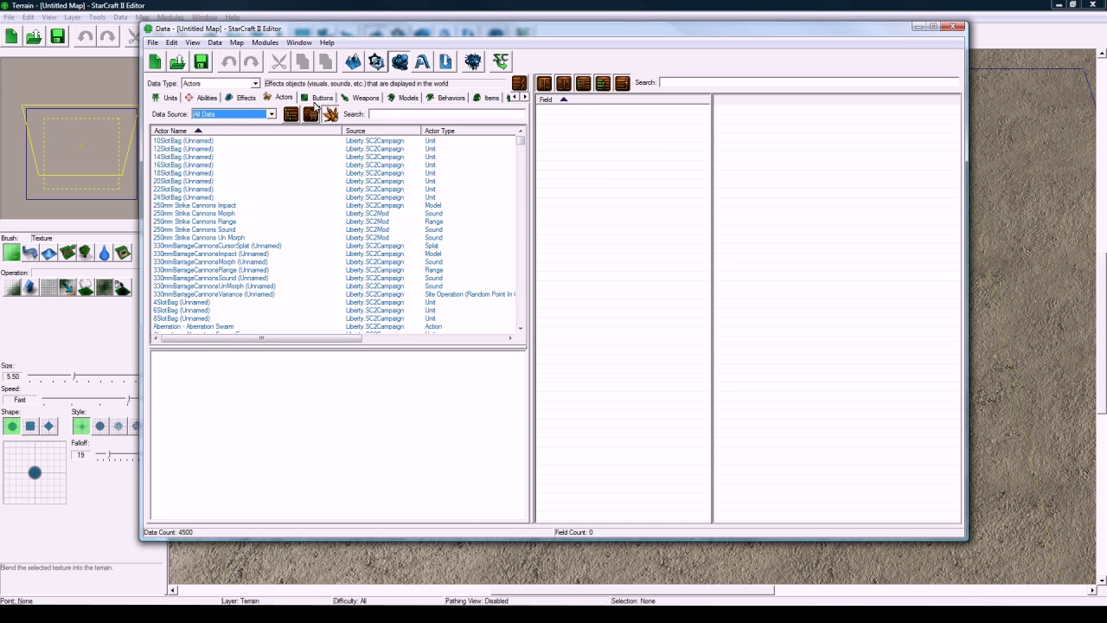
{"action": "left_click", "coordinate": [254, 84]}
{"action": "scroll", "coordinate": [216, 168], "scroll_direction": "up", "scroll_amount": 1}
{"action": "scroll", "coordinate": [215, 168], "scroll_direction": "up", "scroll_amount": 4}
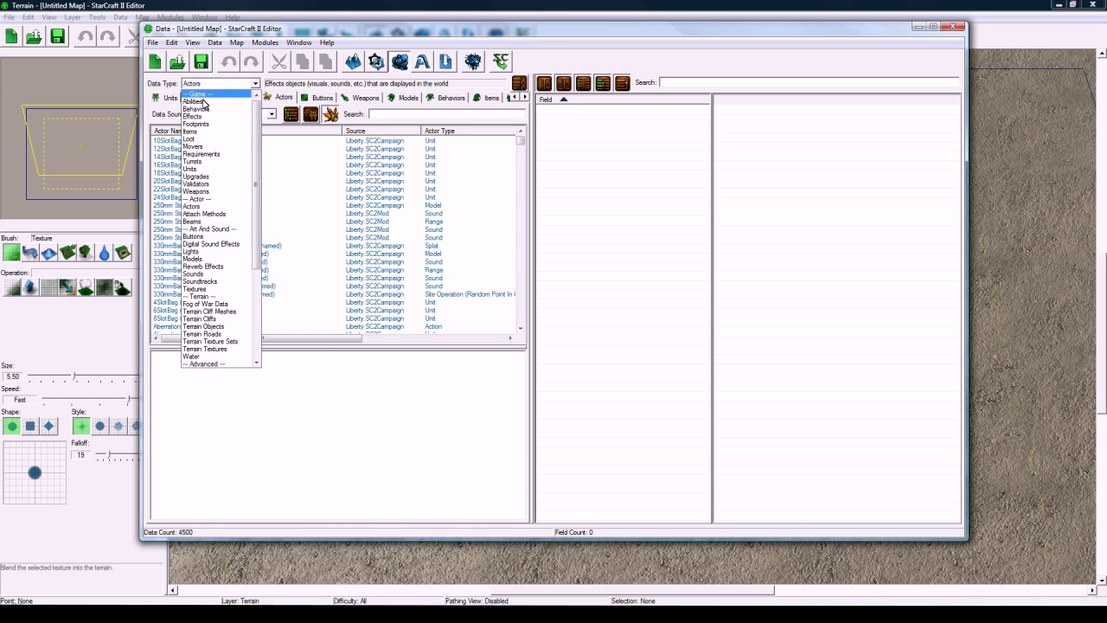
{"action": "scroll", "coordinate": [210, 212], "scroll_direction": "down", "scroll_amount": 4}
{"action": "scroll", "coordinate": [211, 218], "scroll_direction": "down", "scroll_amount": 1}
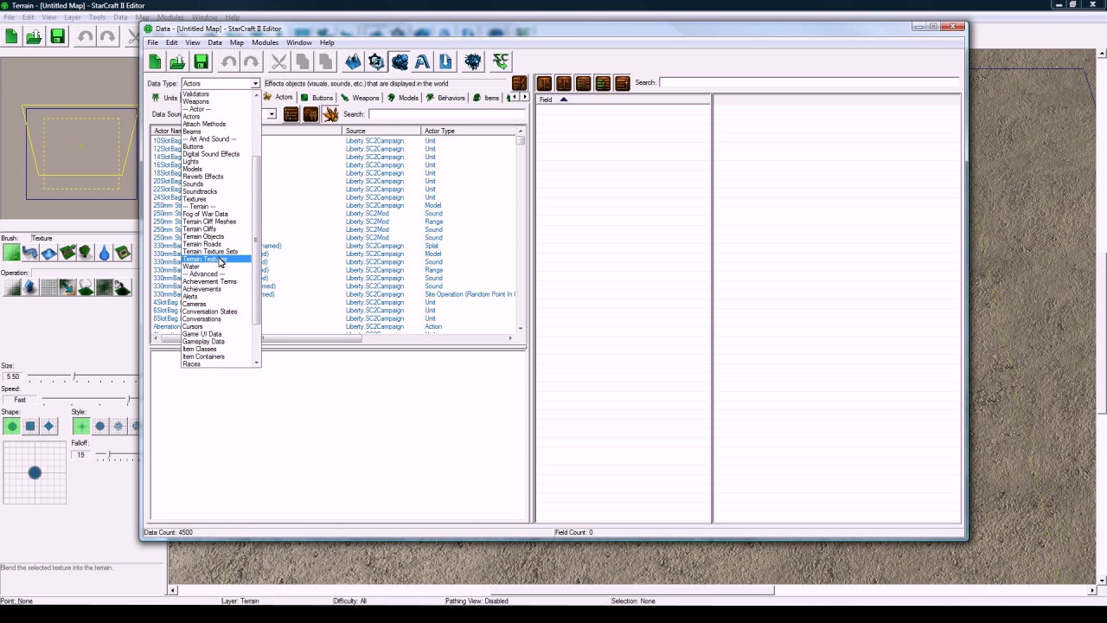
{"action": "left_click", "coordinate": [219, 260]}
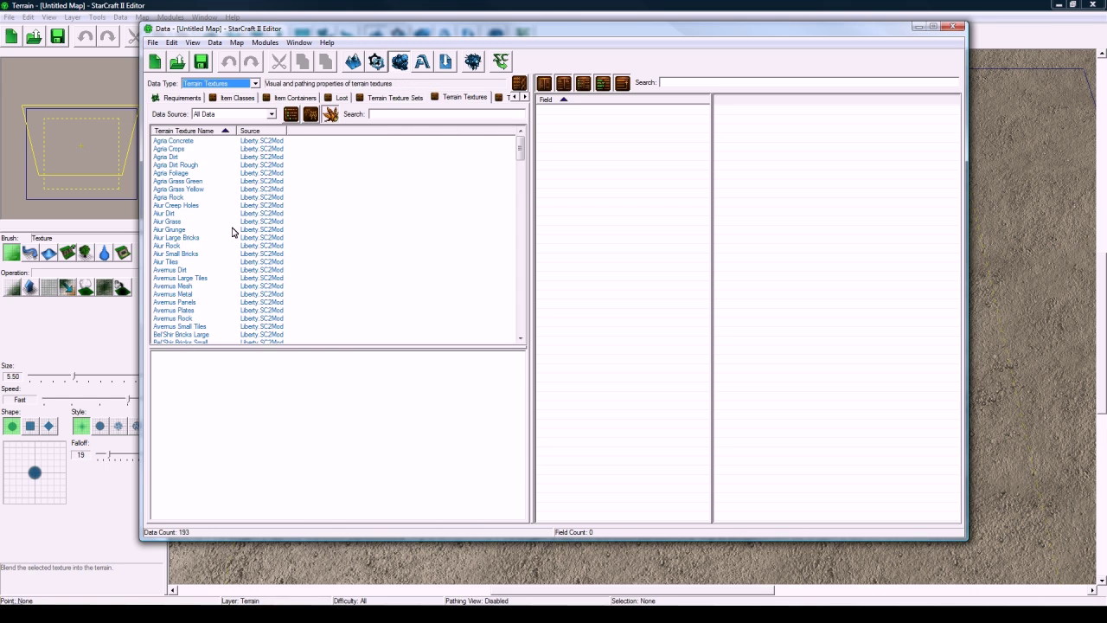
Copy and paste Xil Dirt, naming the duplicate Niflheim Snow with the suggested ID NiflheimSnow.
{"action": "left_click_drag", "start_coordinate": [523, 149], "coordinate": [516, 241]}
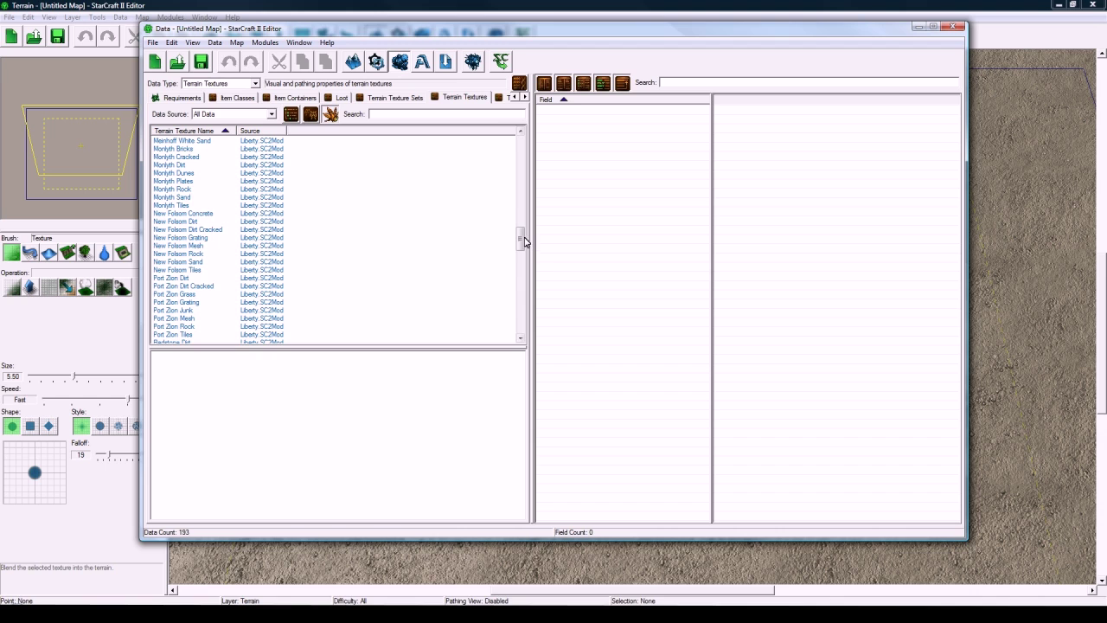
{"action": "left_click_drag", "start_coordinate": [521, 240], "coordinate": [521, 321]}
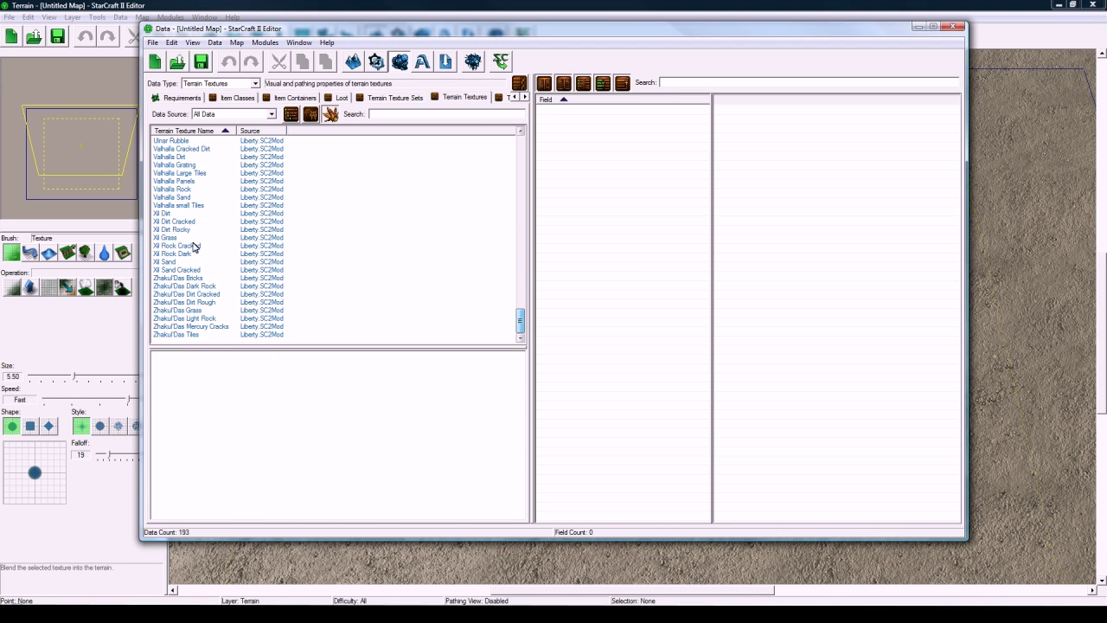
{"action": "left_click", "coordinate": [177, 213]}
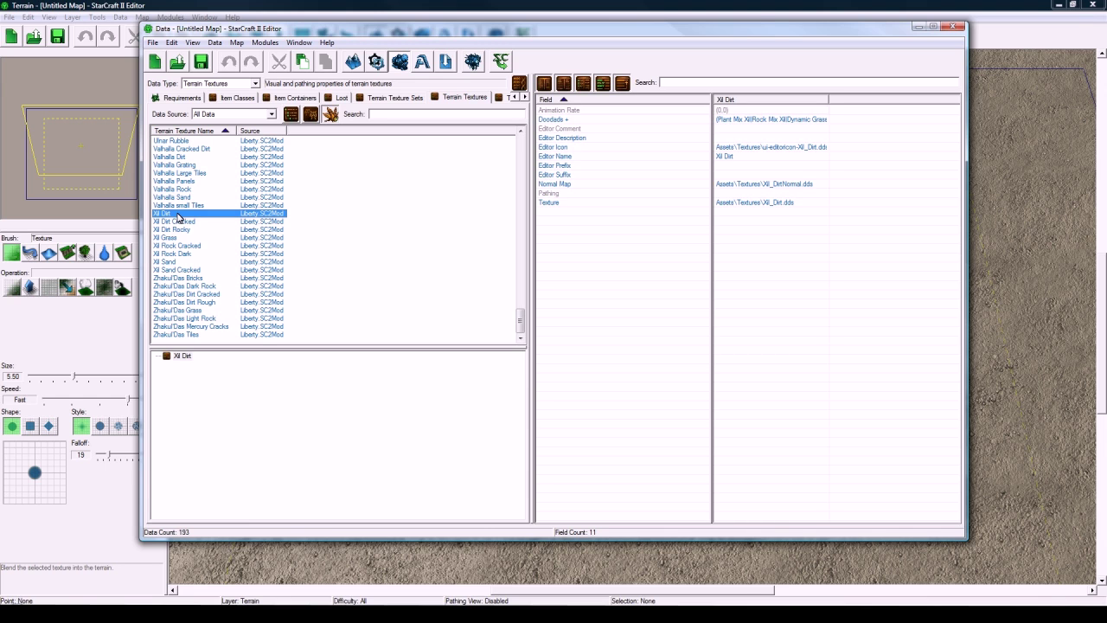
{"action": "key", "text": "ctrl+c"}
{"action": "key", "text": "ctrl+v"}
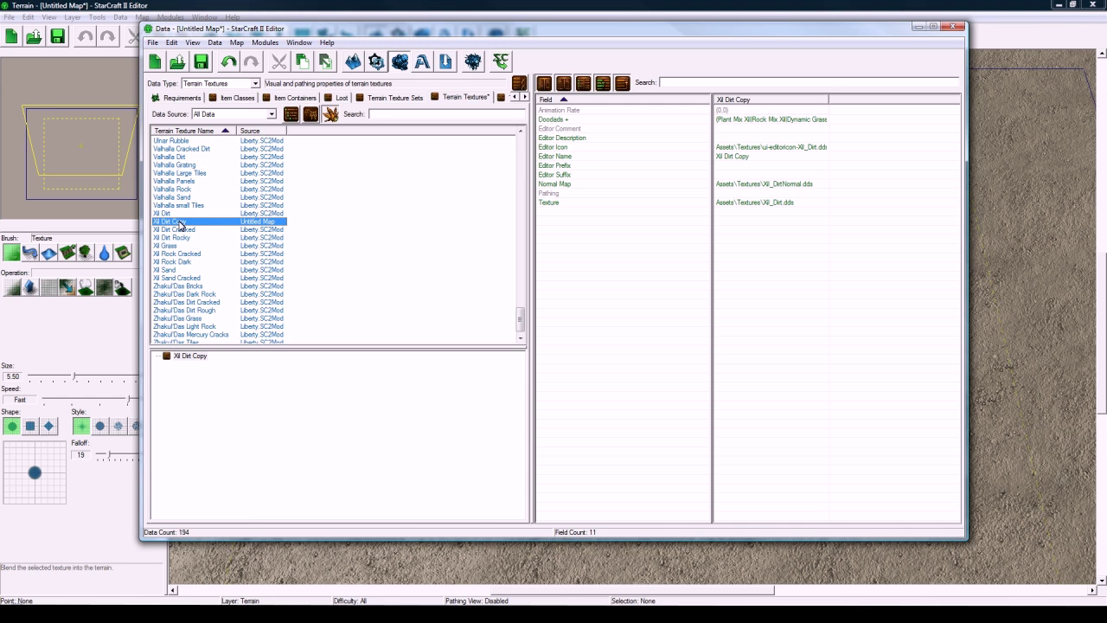
{"action": "double_click", "coordinate": [180, 224]}
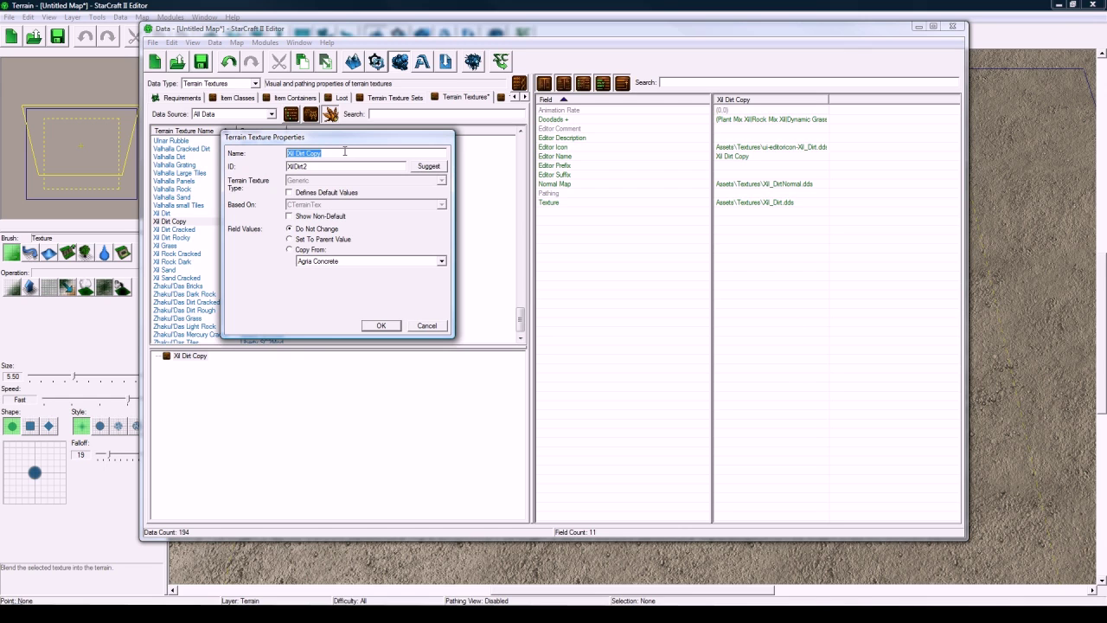
{"action": "type", "text": "Niflheim Snow"}
{"action": "left_click", "coordinate": [437, 169]}
Confirm the renamed texture and search the archive for 'nifl' files for its Editor Icon.
{"action": "left_click", "coordinate": [382, 326]}
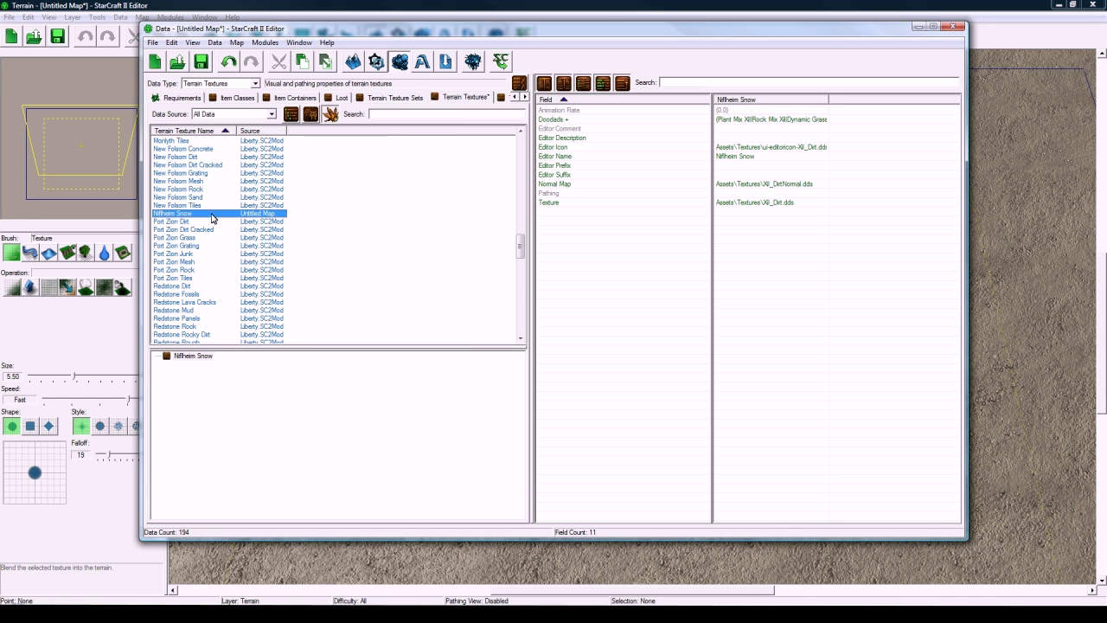
{"action": "double_click", "coordinate": [772, 148]}
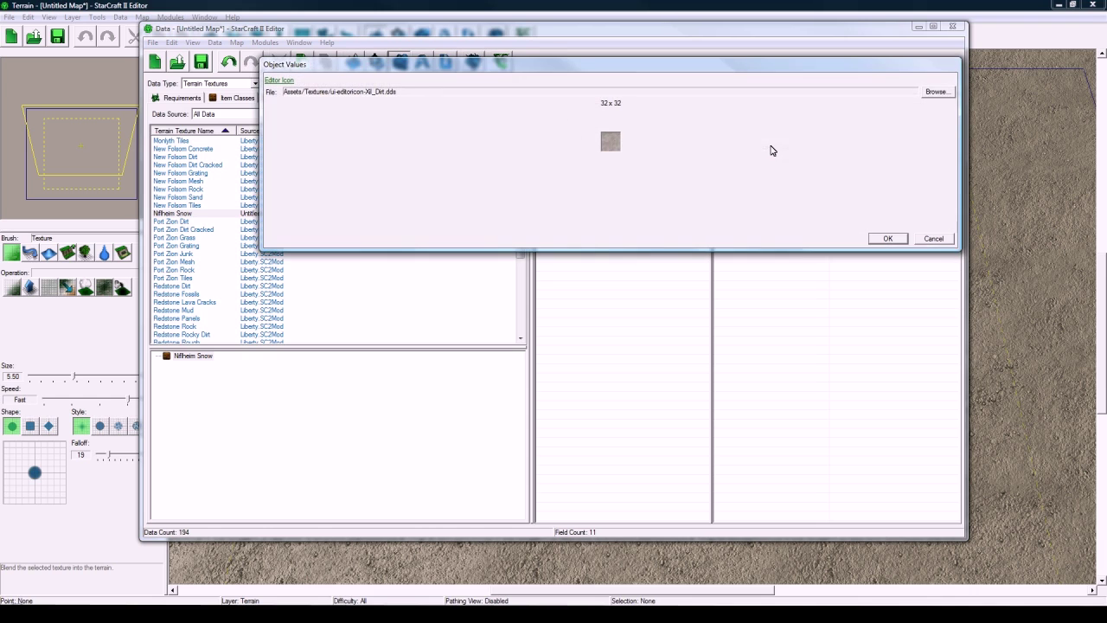
{"action": "left_click", "coordinate": [935, 92]}
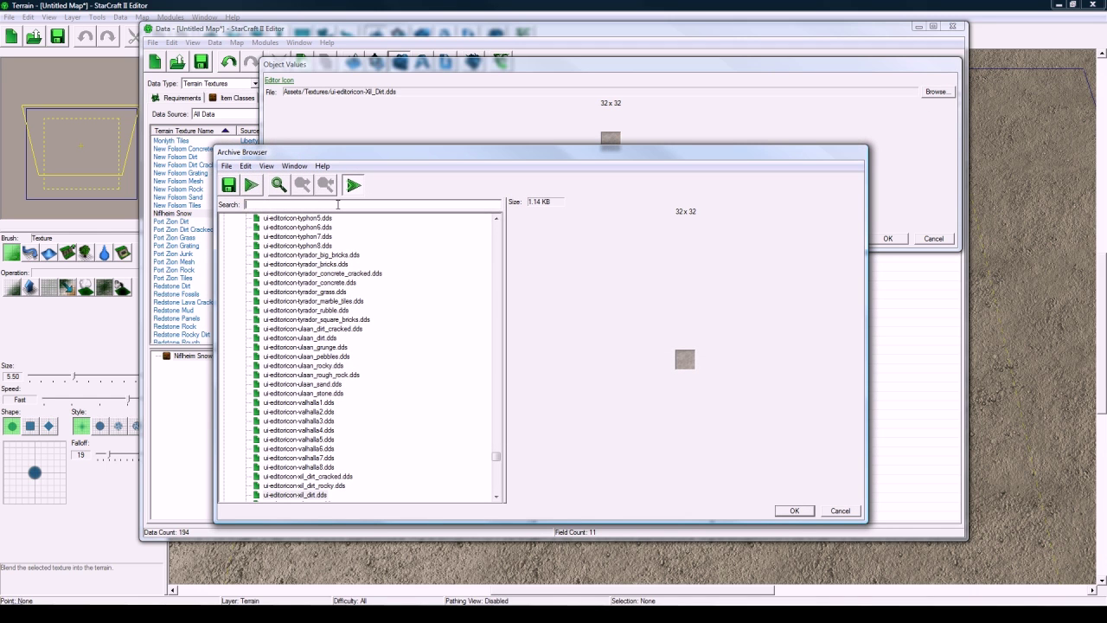
{"action": "type", "text": "n"}
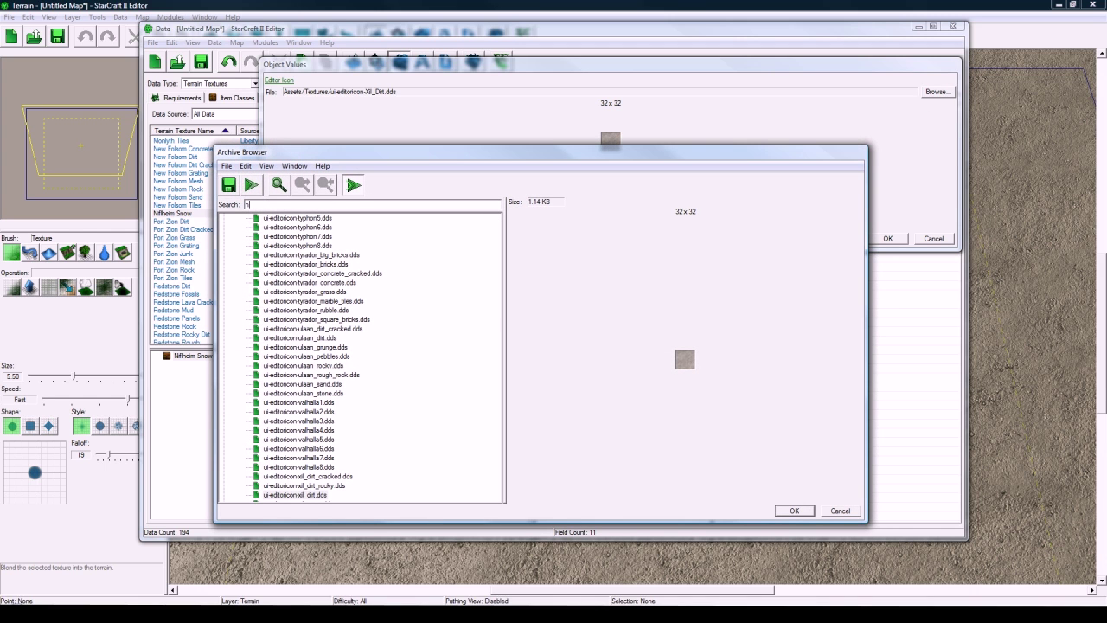
{"action": "type", "text": "iflh"}
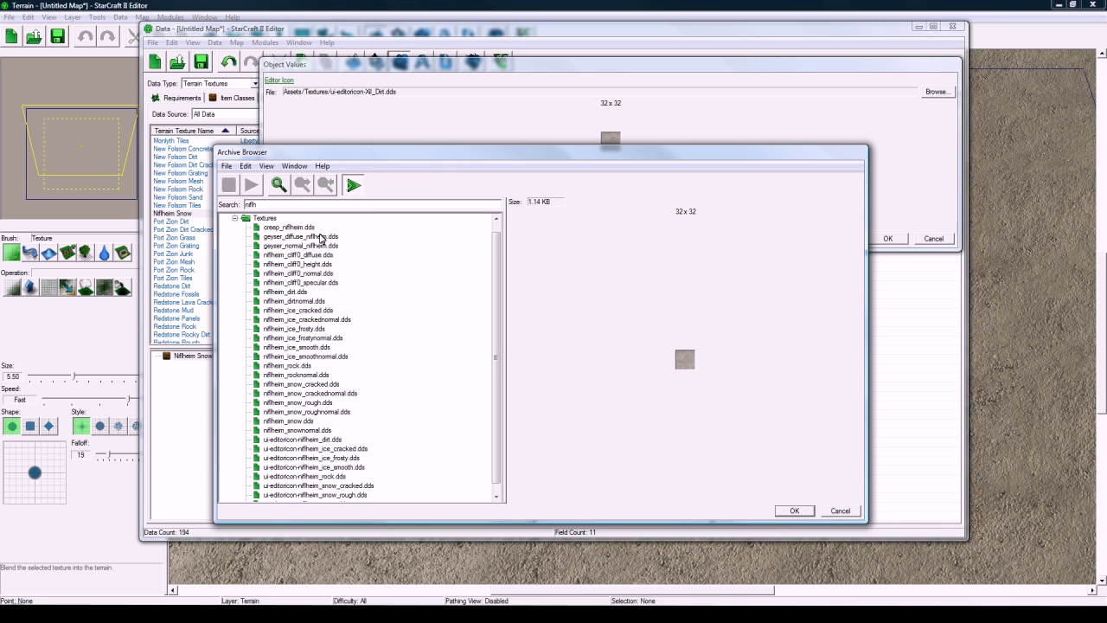
Preview the Niflheim cliff, dirt and rock texture files in the Archive Browser.
{"action": "left_click", "coordinate": [313, 257]}
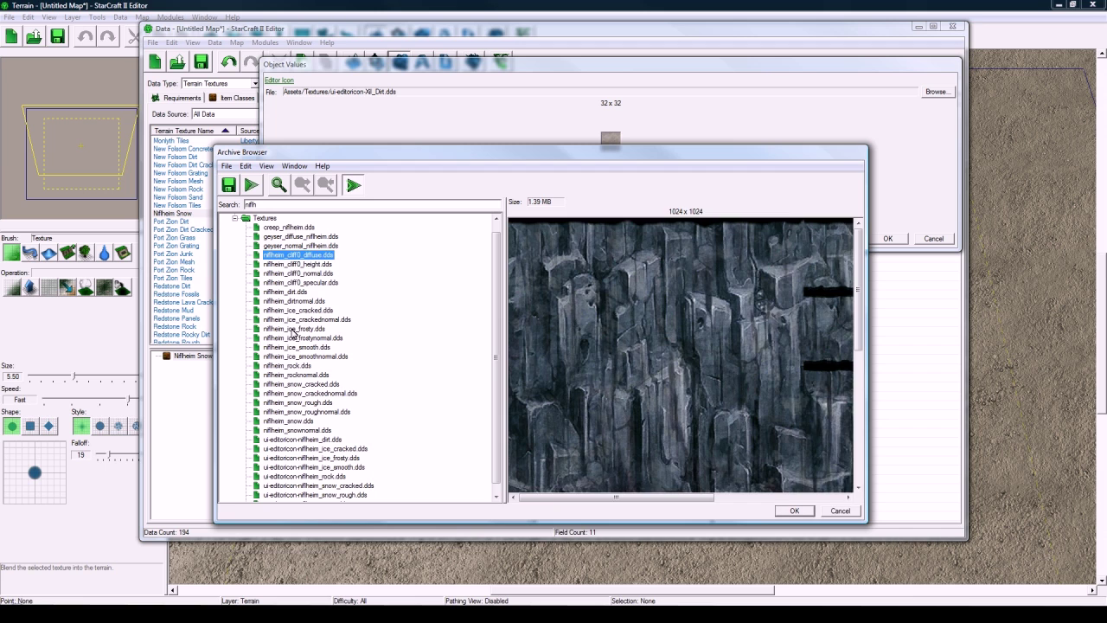
{"action": "left_click", "coordinate": [321, 264]}
{"action": "left_click", "coordinate": [321, 273]}
{"action": "left_click", "coordinate": [317, 283]}
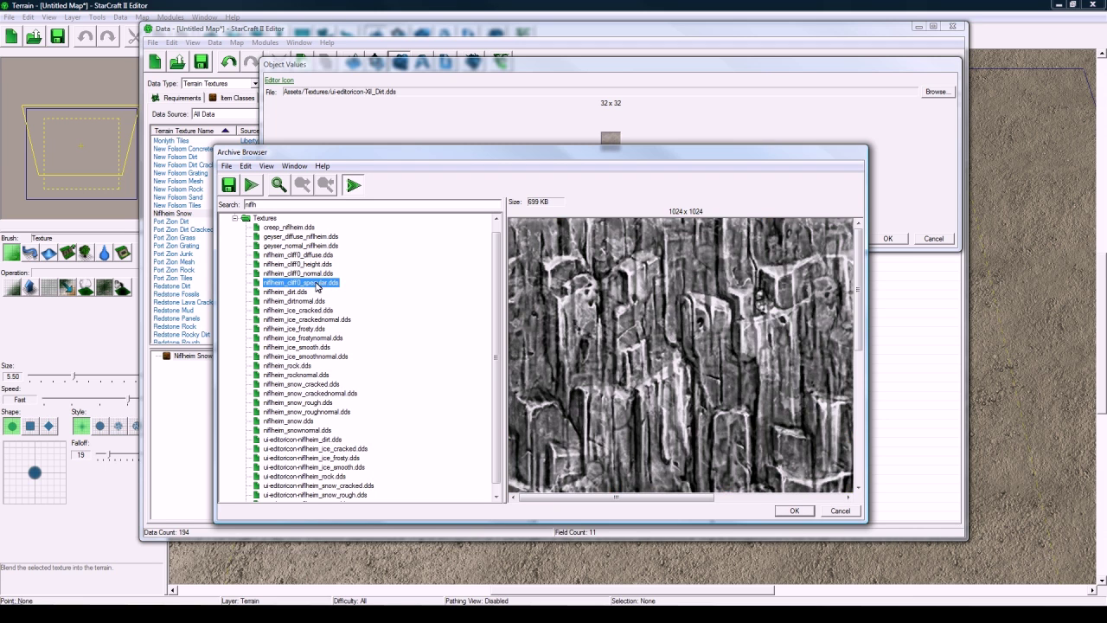
{"action": "left_click", "coordinate": [305, 297]}
{"action": "left_click", "coordinate": [309, 373]}
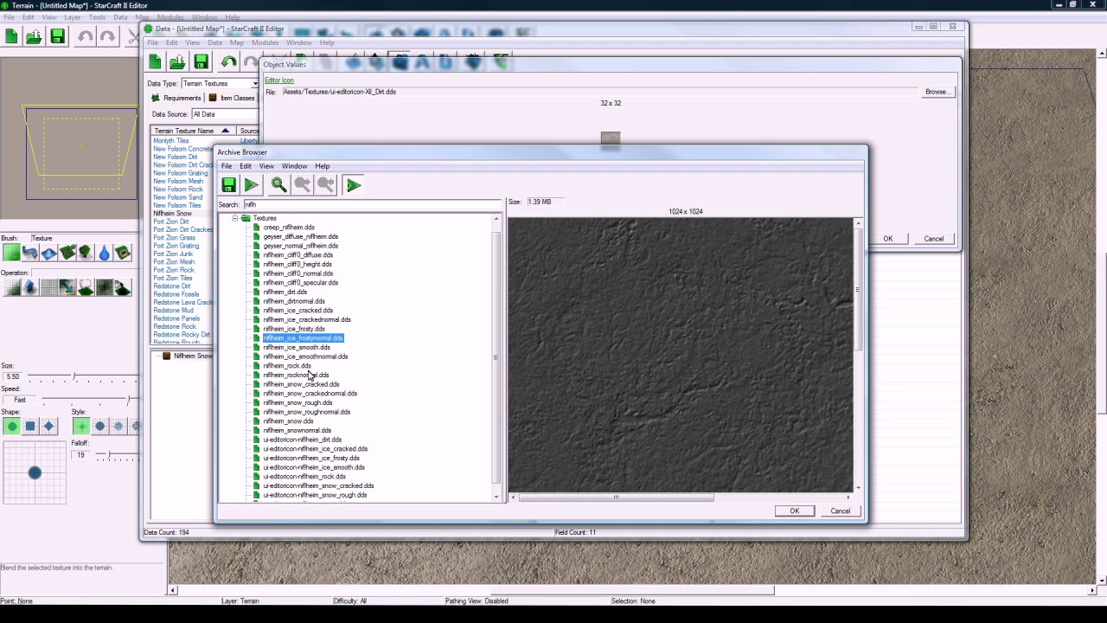
{"action": "left_click", "coordinate": [308, 366]}
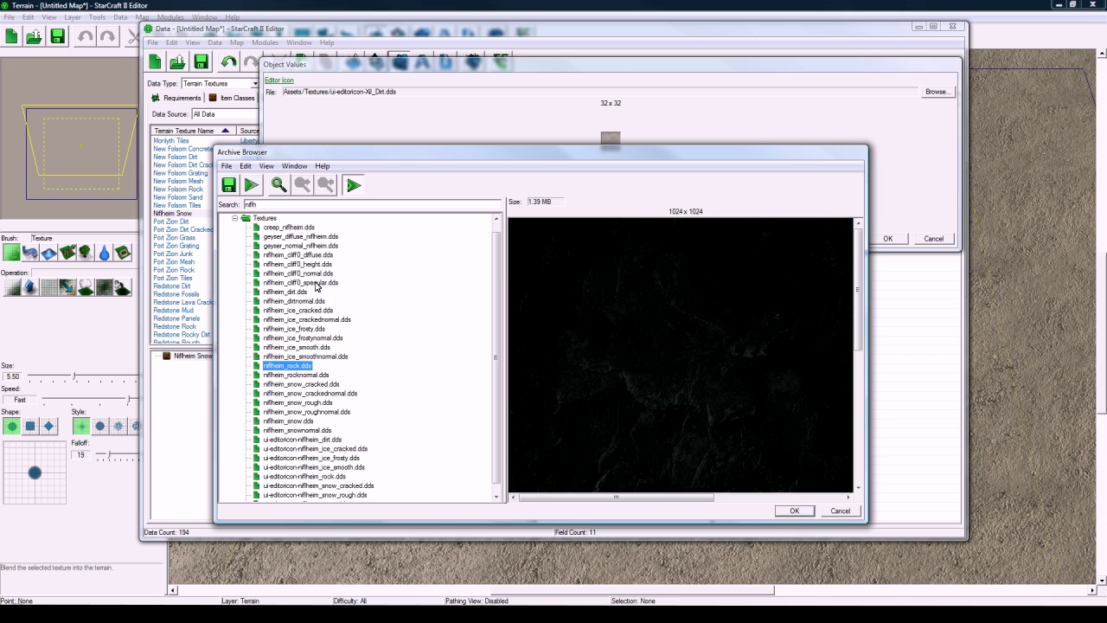
{"action": "left_click", "coordinate": [316, 283]}
{"action": "left_click", "coordinate": [319, 273]}
{"action": "left_click", "coordinate": [321, 264]}
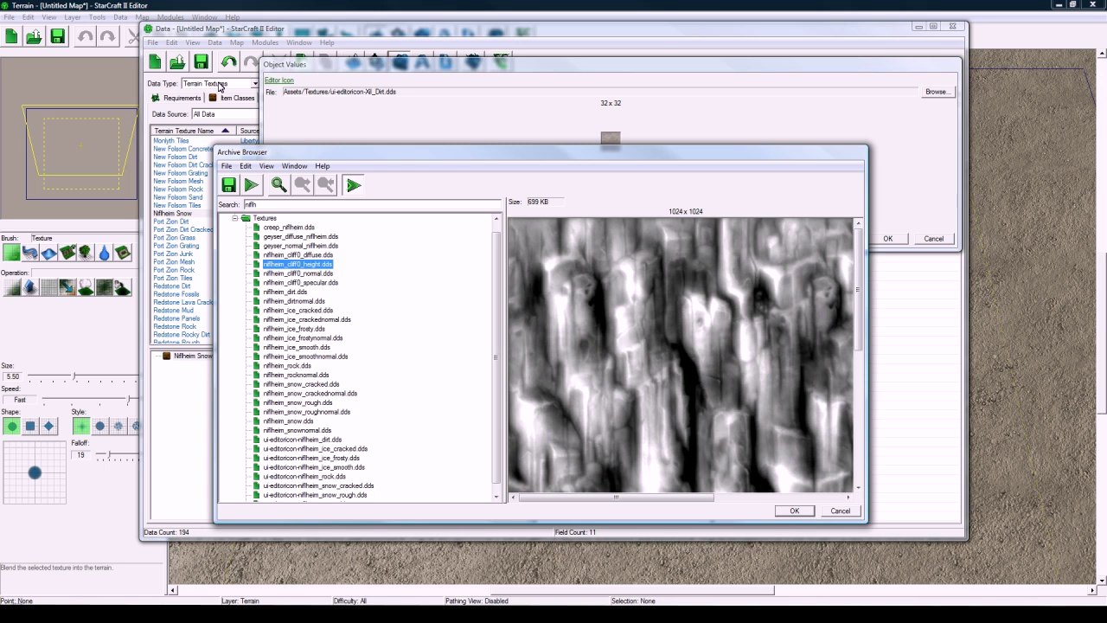
{"action": "left_click", "coordinate": [333, 256]}
{"action": "left_click", "coordinate": [328, 266]}
{"action": "left_click", "coordinate": [327, 273]}
{"action": "left_click", "coordinate": [327, 283]}
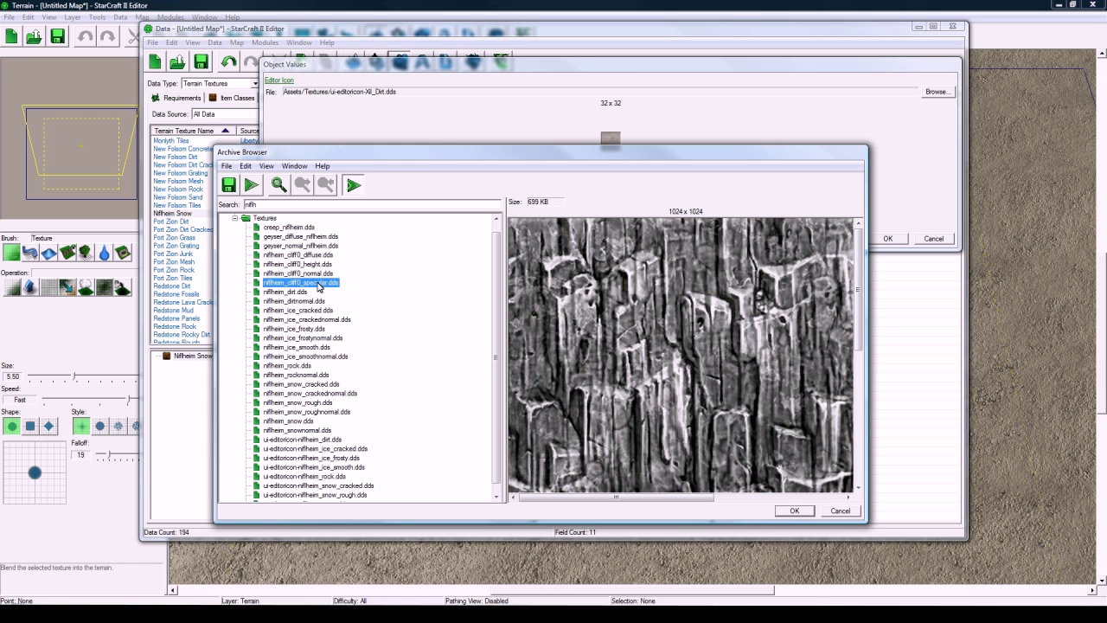
Set the Editor Icon to ui-editoricon-niflheim_snow.dds and apply it.
{"action": "scroll", "coordinate": [304, 295], "scroll_direction": "down", "scroll_amount": 1}
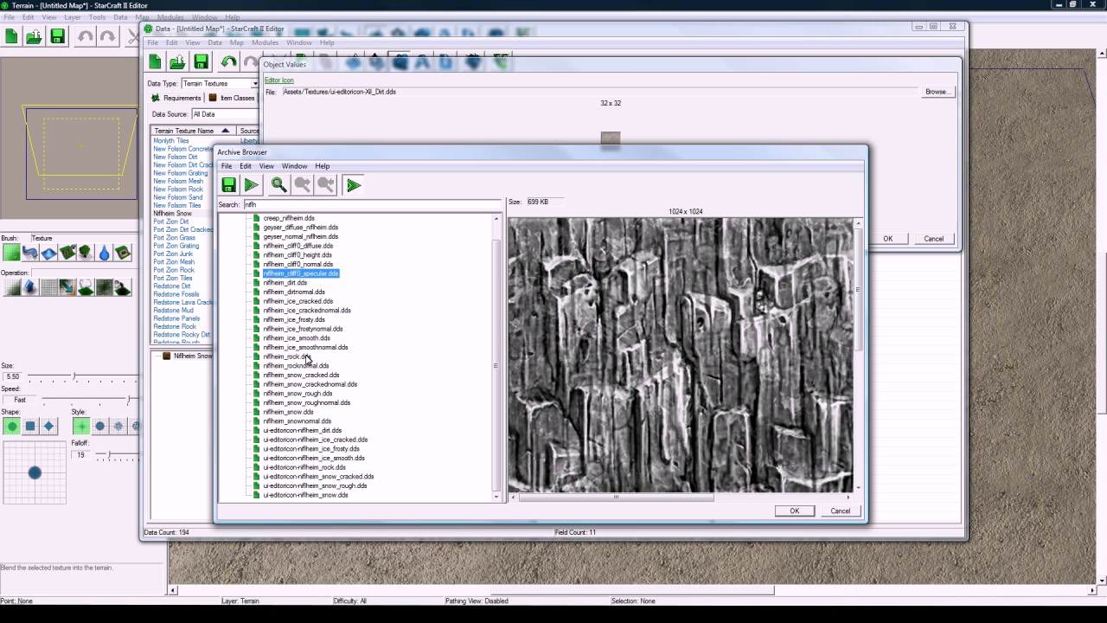
{"action": "left_click", "coordinate": [306, 413]}
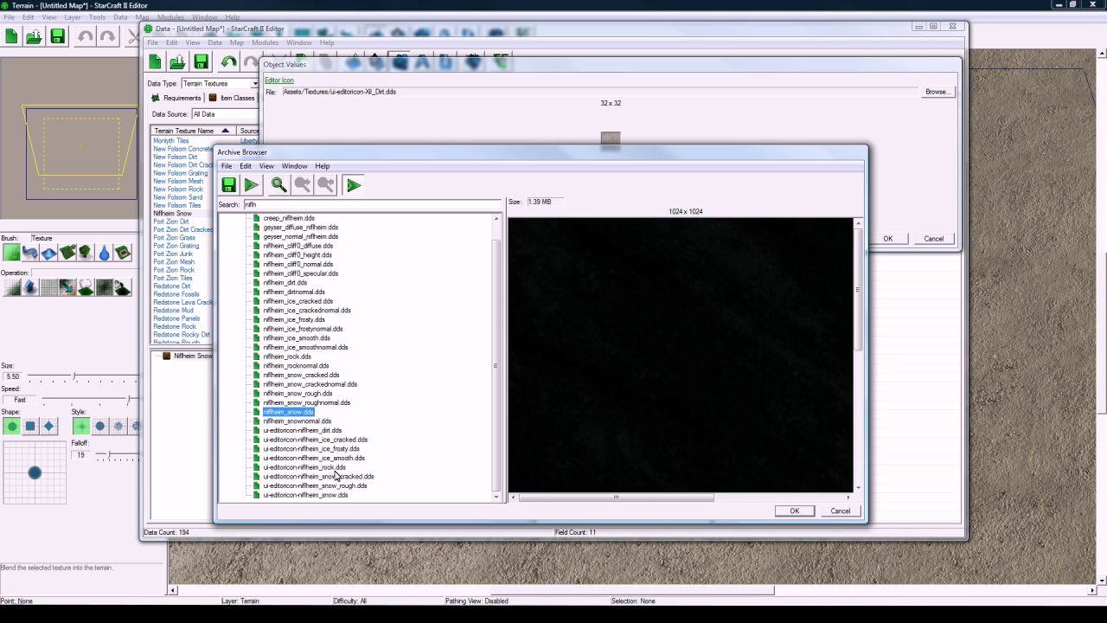
{"action": "left_click", "coordinate": [334, 495]}
{"action": "left_click", "coordinate": [792, 510]}
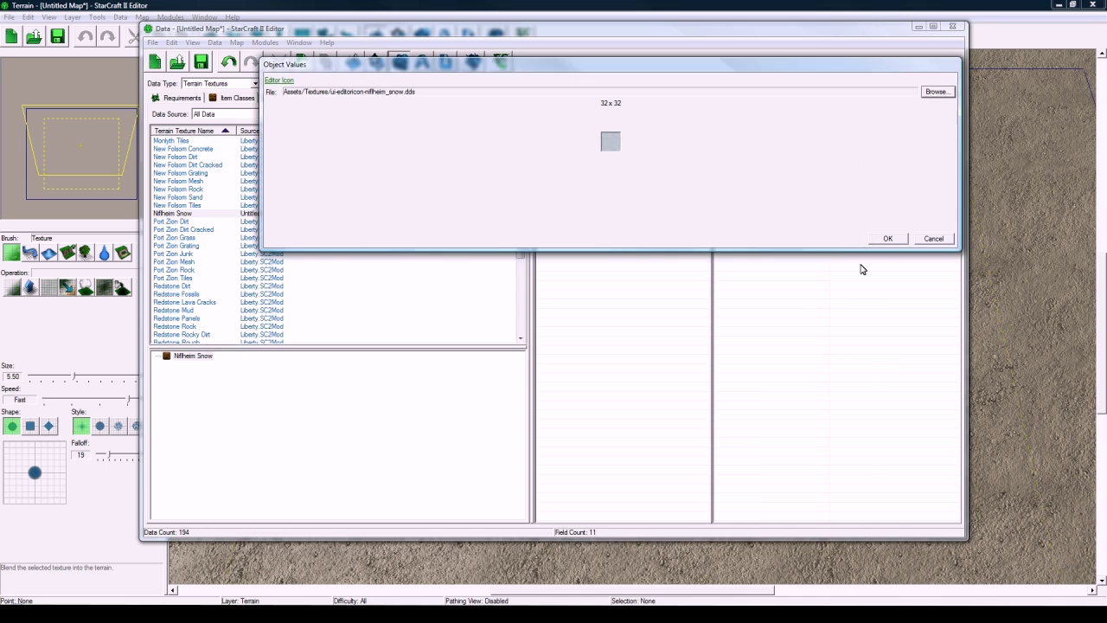
{"action": "left_click", "coordinate": [886, 239]}
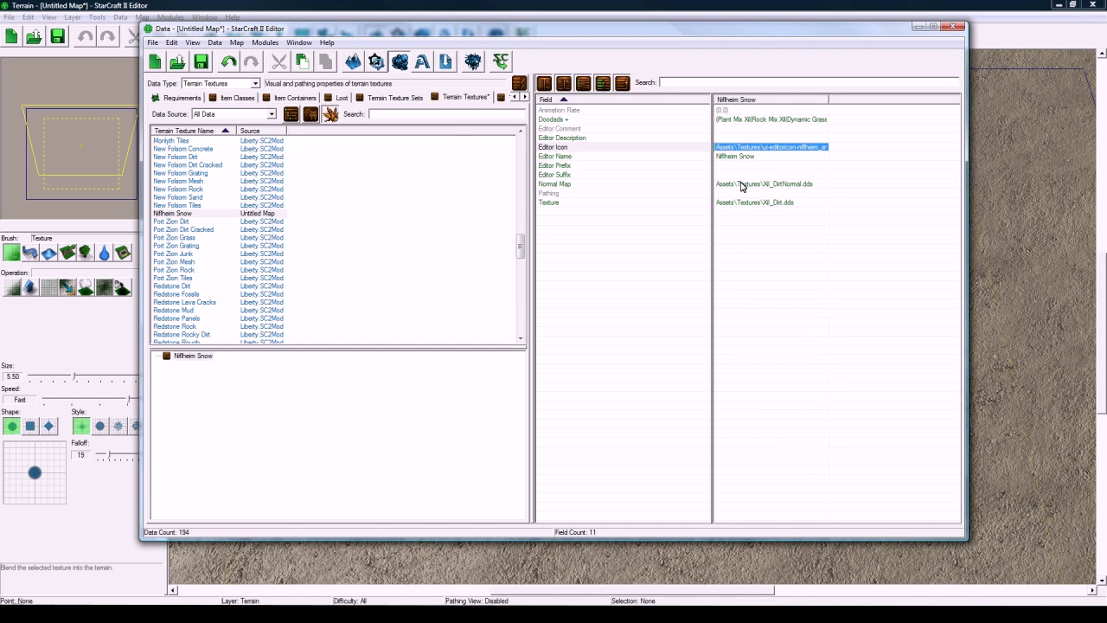
Set the Niflheim Snow Normal Map to niflheim_snownormal.dds.
{"action": "double_click", "coordinate": [740, 185]}
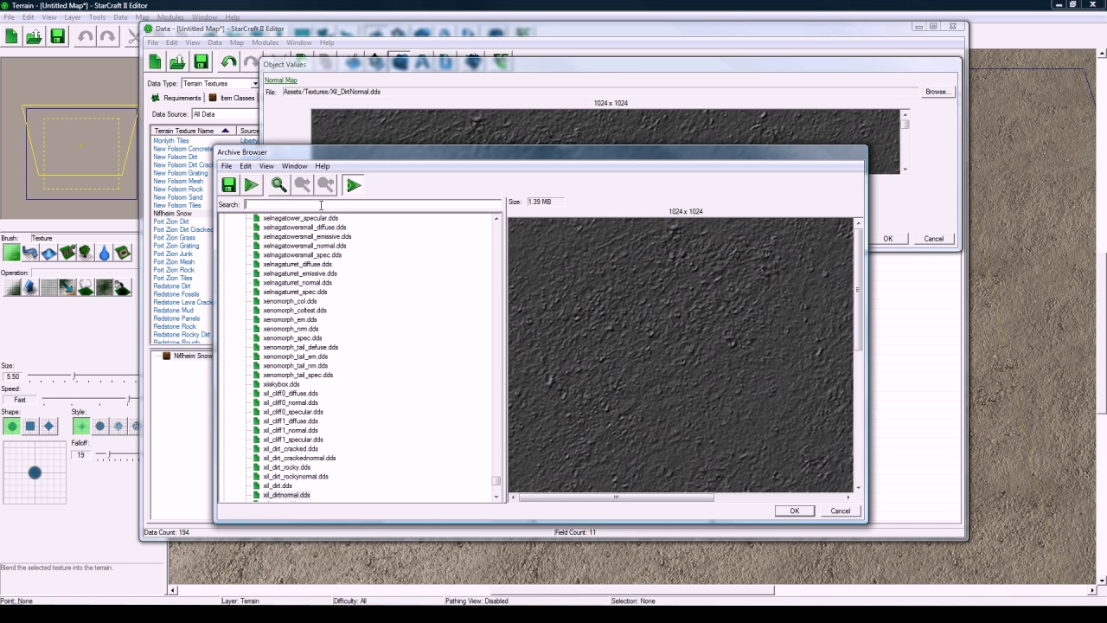
{"action": "type", "text": "nifh"}
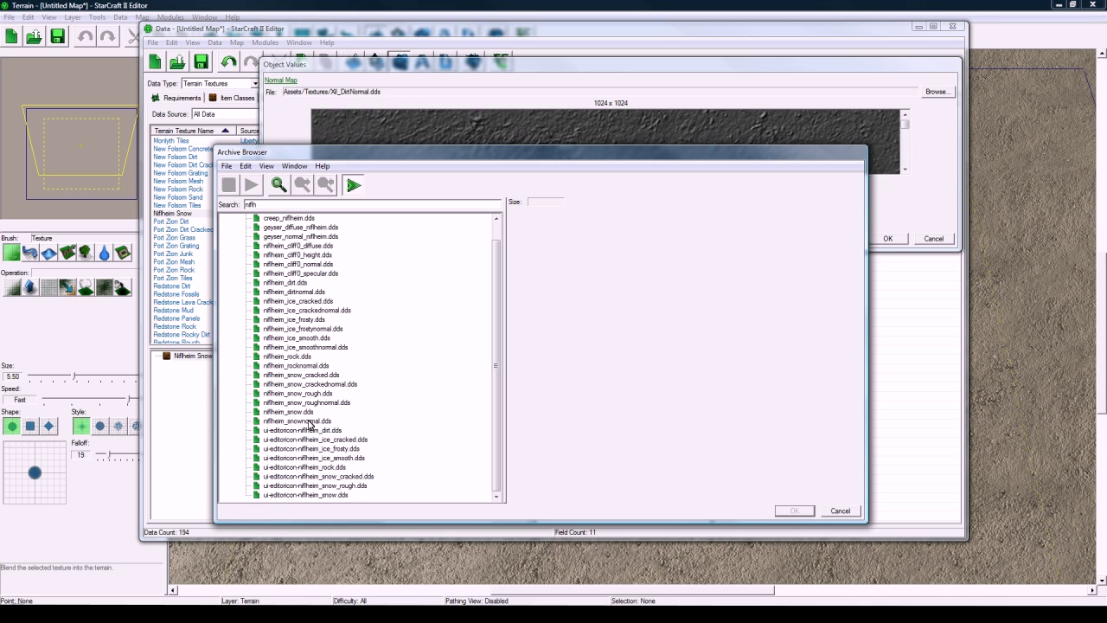
{"action": "left_click", "coordinate": [310, 422]}
{"action": "left_click", "coordinate": [794, 511]}
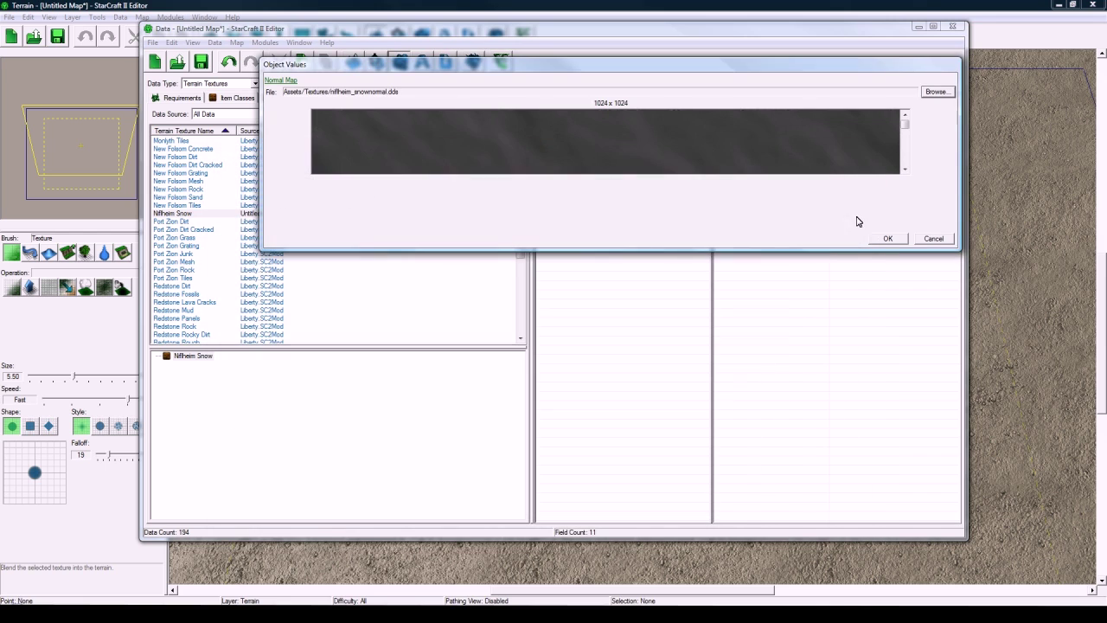
{"action": "left_click", "coordinate": [884, 239]}
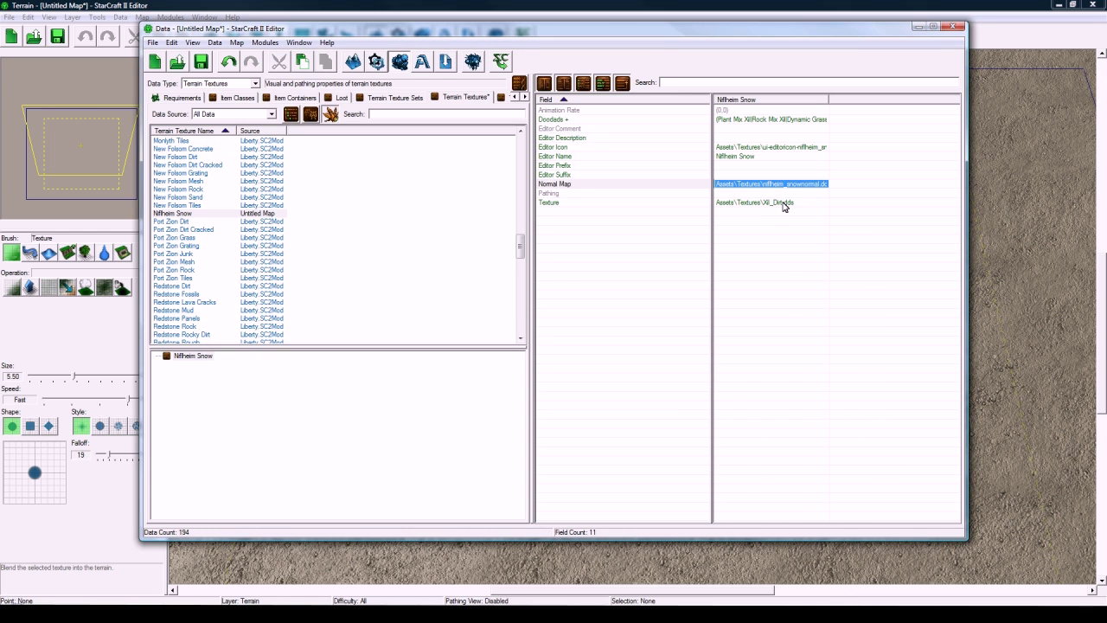
Bring up the Archive Browser for the Texture field.
{"action": "left_click", "coordinate": [783, 203]}
{"action": "double_click", "coordinate": [783, 203]}
{"action": "left_click", "coordinate": [926, 92]}
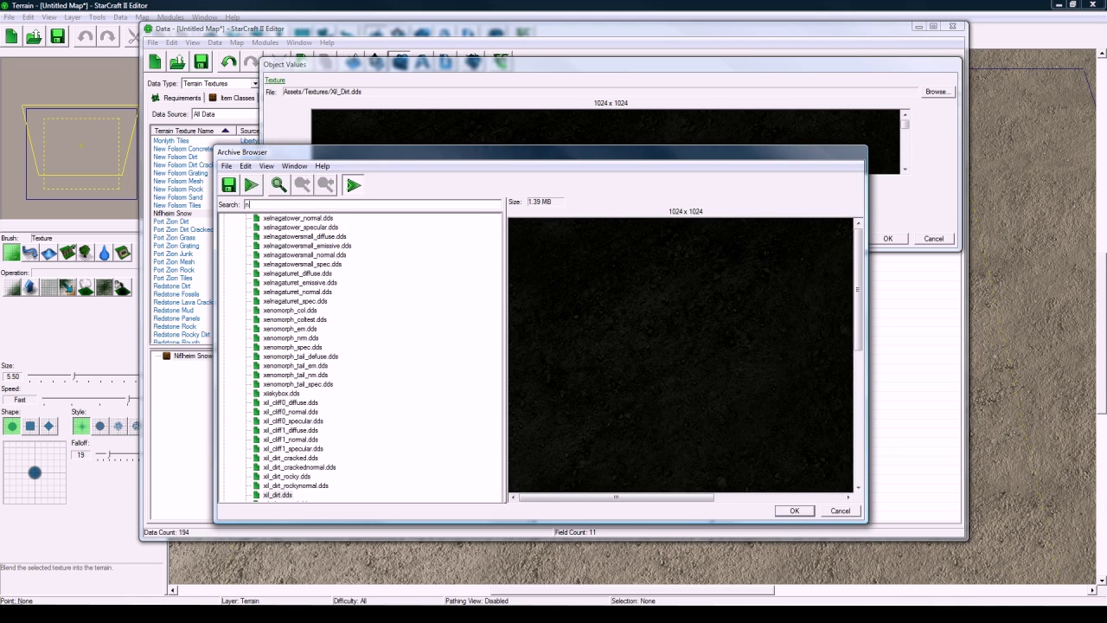
Search 'niflh' and set the Texture to niflheim_snow.dds in place of Xil_Dirt.dds.
{"action": "type", "text": "iflh"}
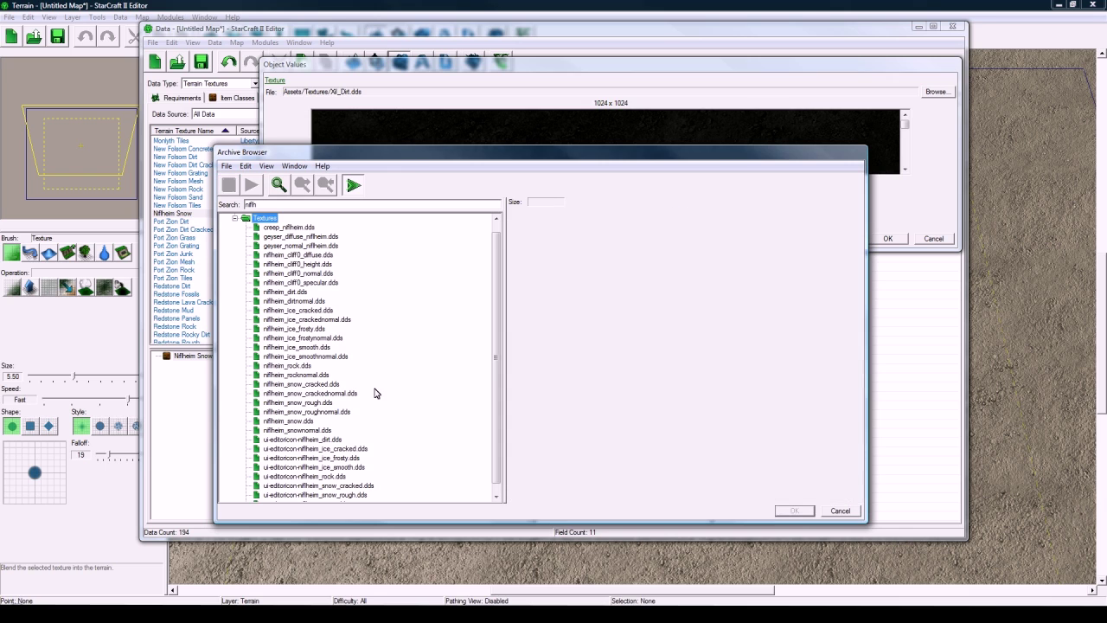
{"action": "left_click", "coordinate": [290, 422]}
{"action": "left_click", "coordinate": [794, 511]}
{"action": "left_click", "coordinate": [886, 240]}
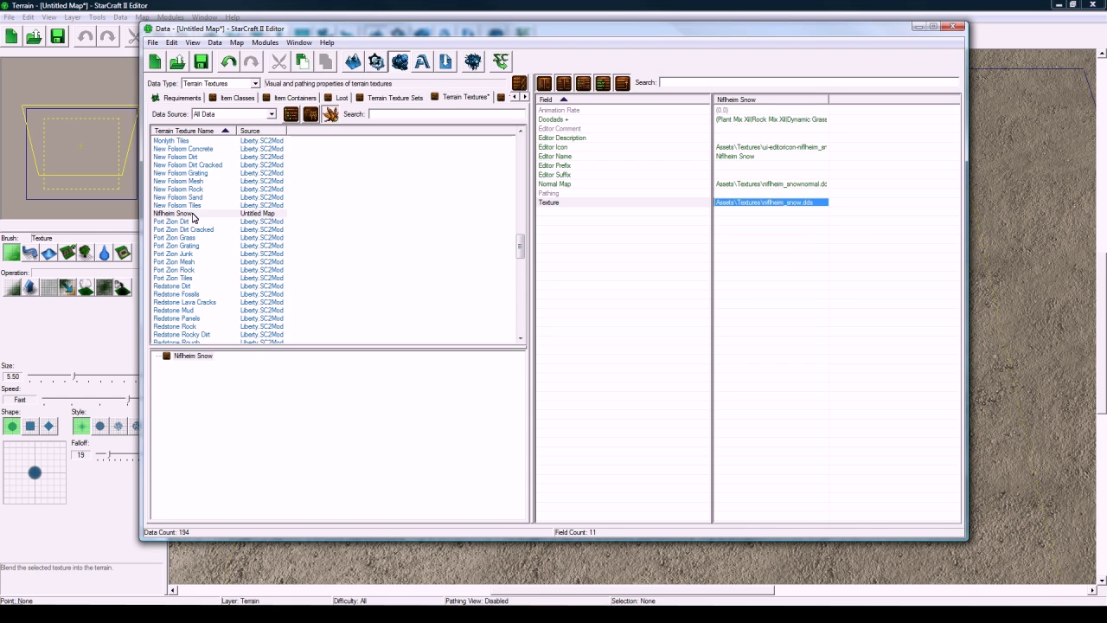
{"action": "left_click", "coordinate": [193, 215]}
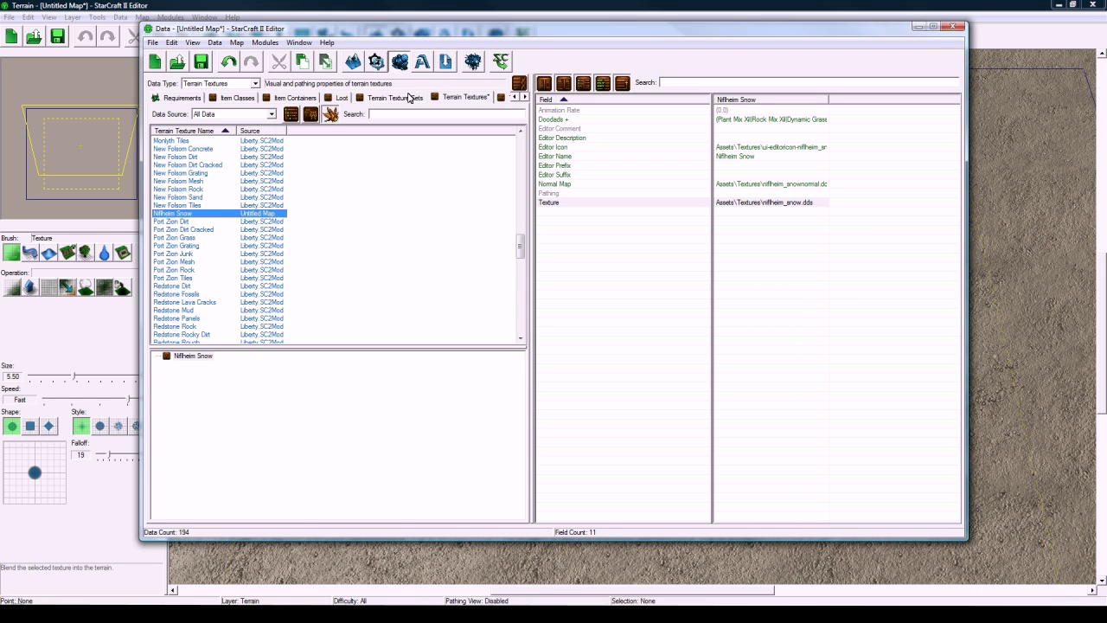
Open the Xil (Wasteland) texture set's Textures - Blend list for editing.
{"action": "left_click", "coordinate": [406, 99]}
{"action": "left_click", "coordinate": [210, 84]}
{"action": "left_click", "coordinate": [216, 87]}
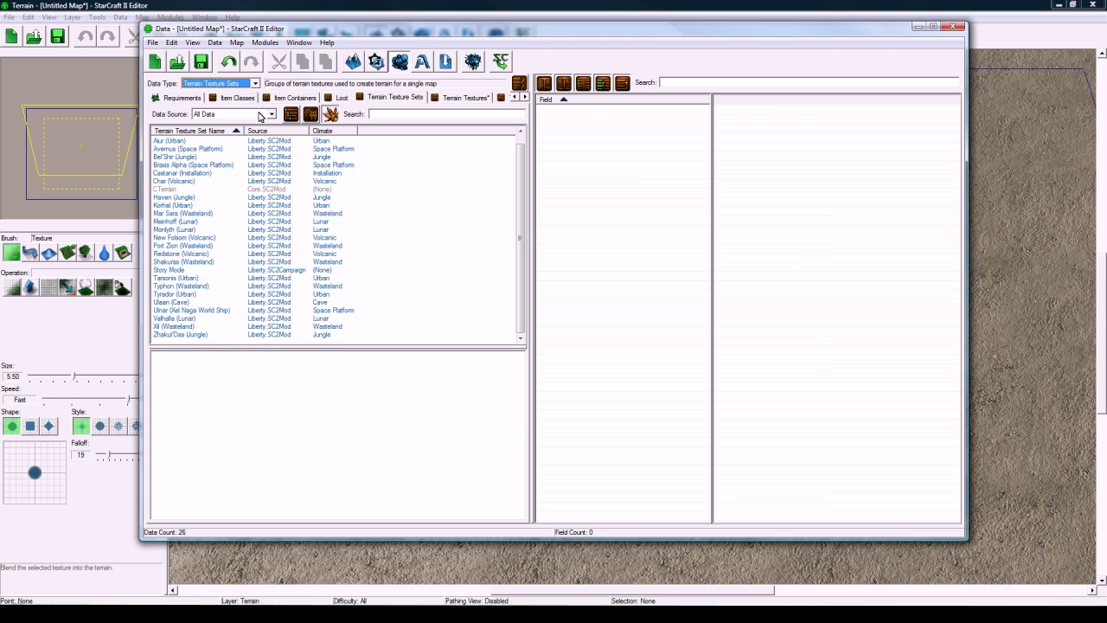
{"action": "left_click", "coordinate": [180, 326]}
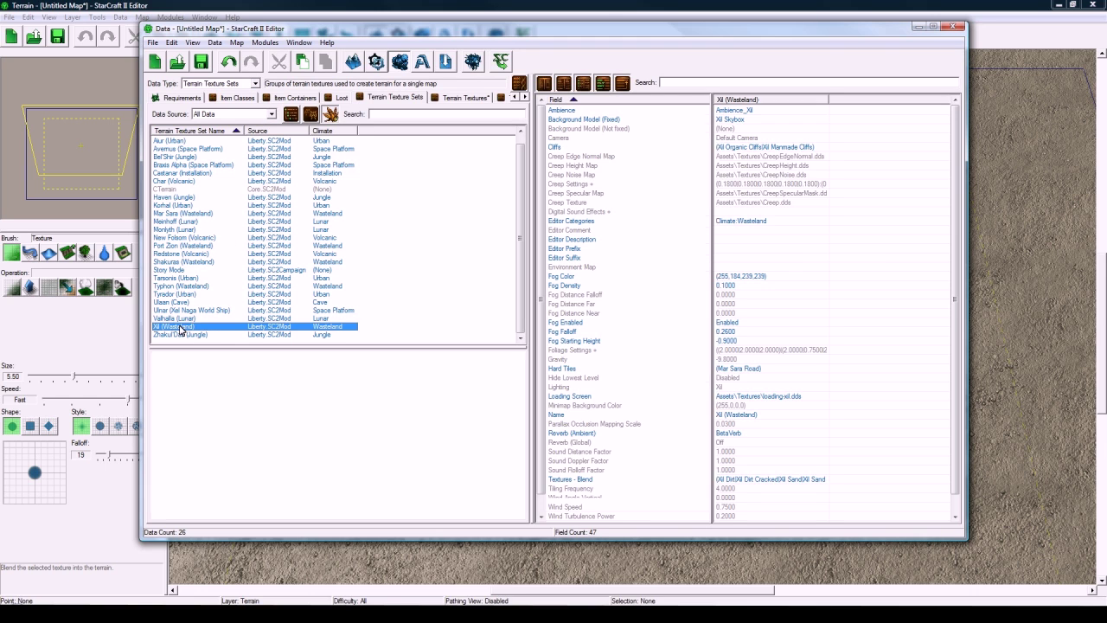
{"action": "left_click", "coordinate": [769, 250]}
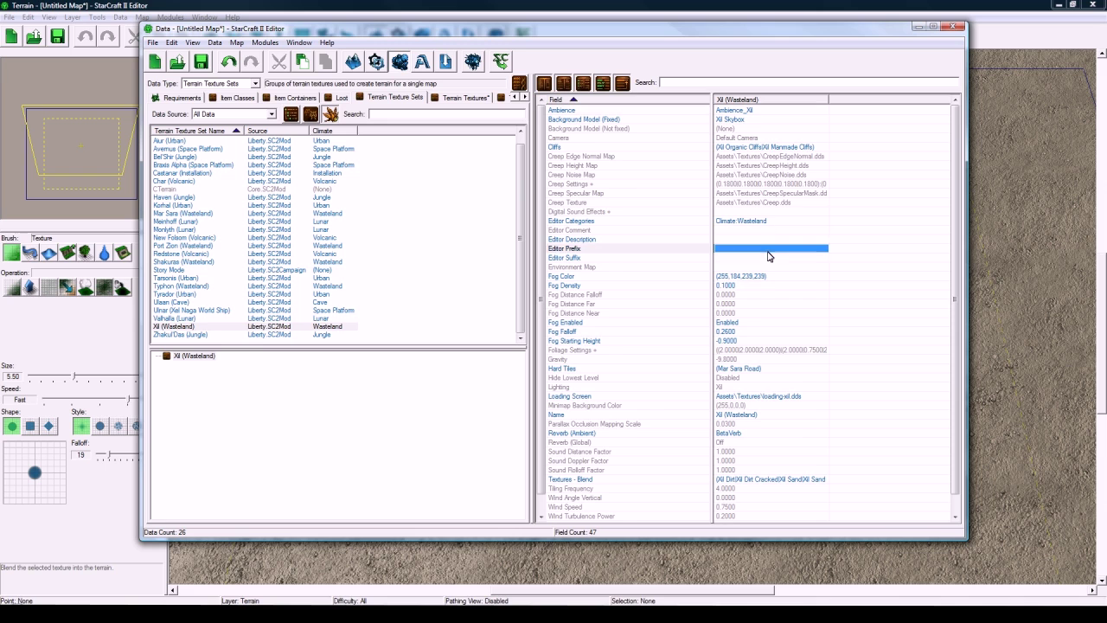
{"action": "scroll", "coordinate": [768, 250], "scroll_direction": "down", "scroll_amount": 1}
{"action": "left_click", "coordinate": [762, 461]}
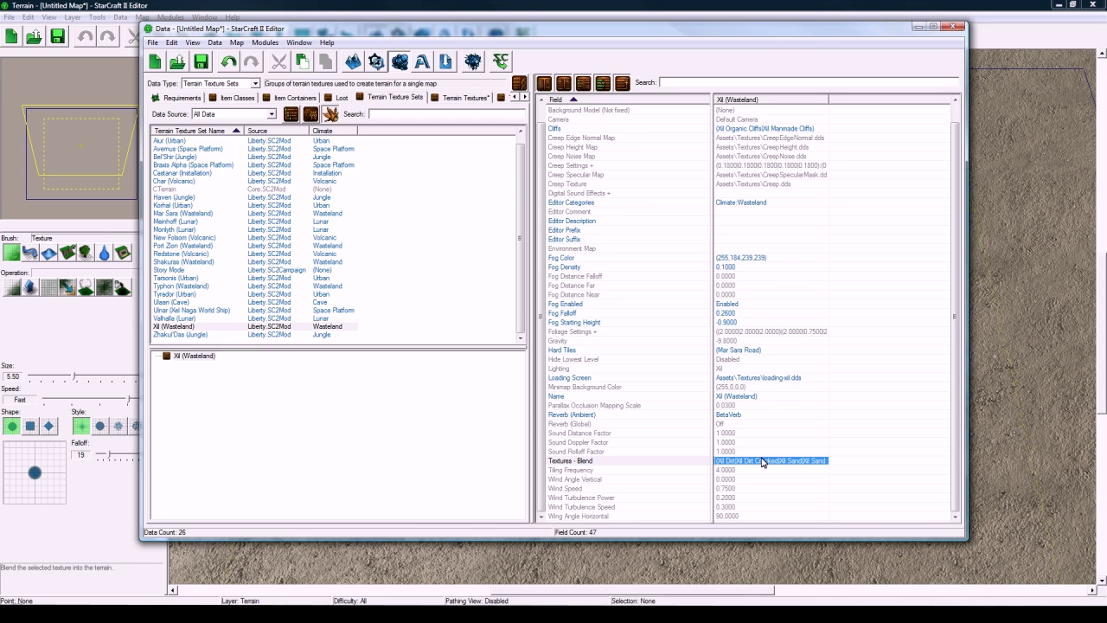
{"action": "double_click", "coordinate": [762, 461]}
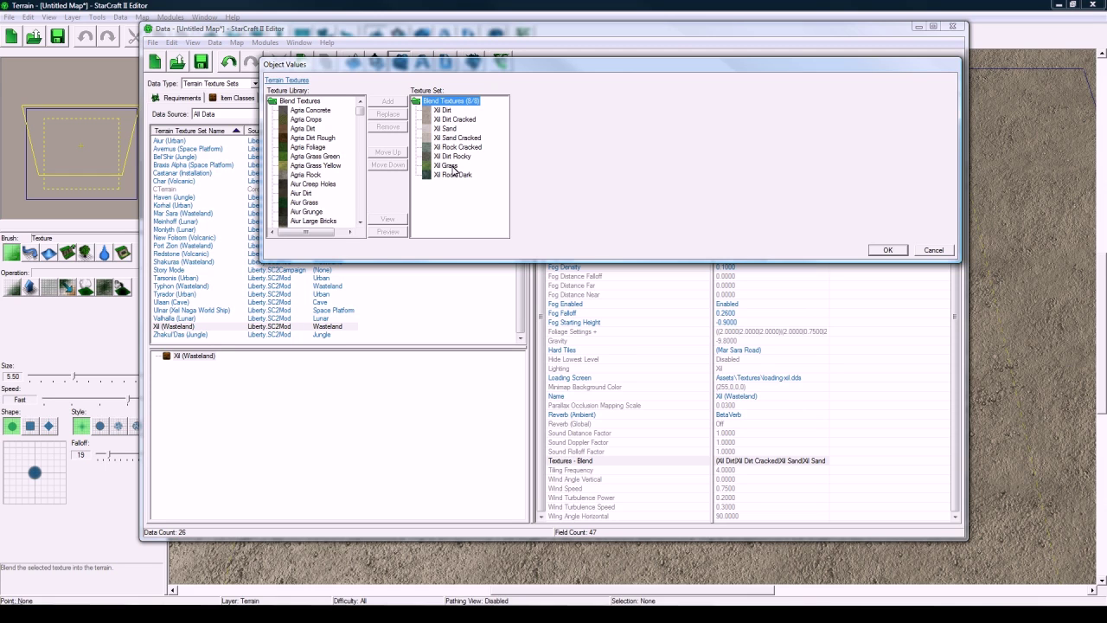
Remove Xil Dirt from the blend list, add Niflheim Snow, and confirm.
{"action": "left_click", "coordinate": [444, 111]}
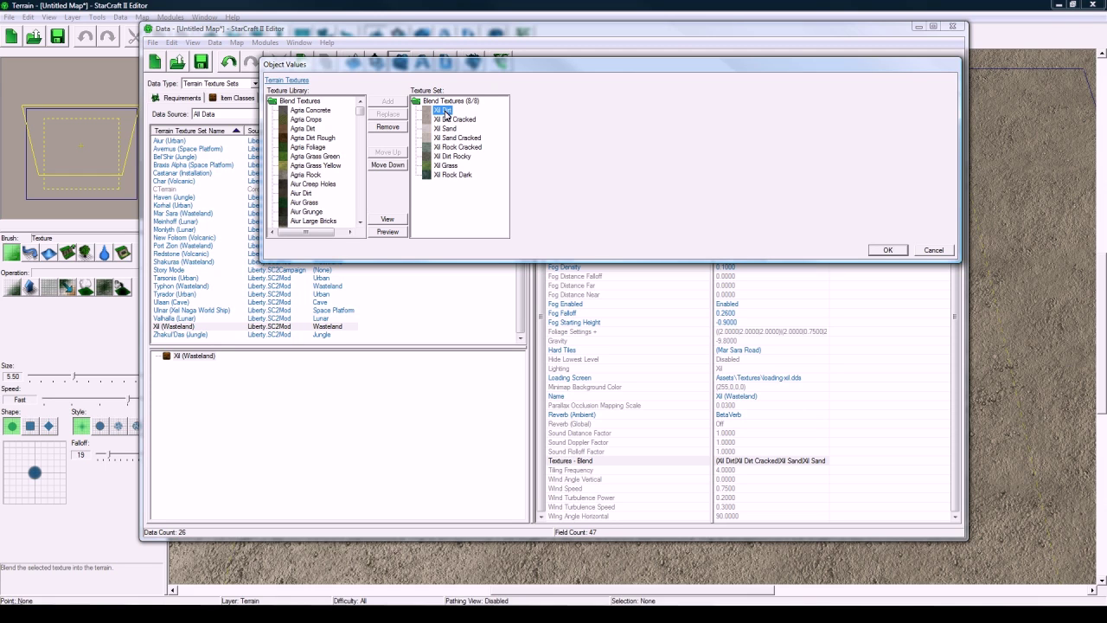
{"action": "right_click", "coordinate": [443, 113]}
{"action": "left_click", "coordinate": [471, 147]}
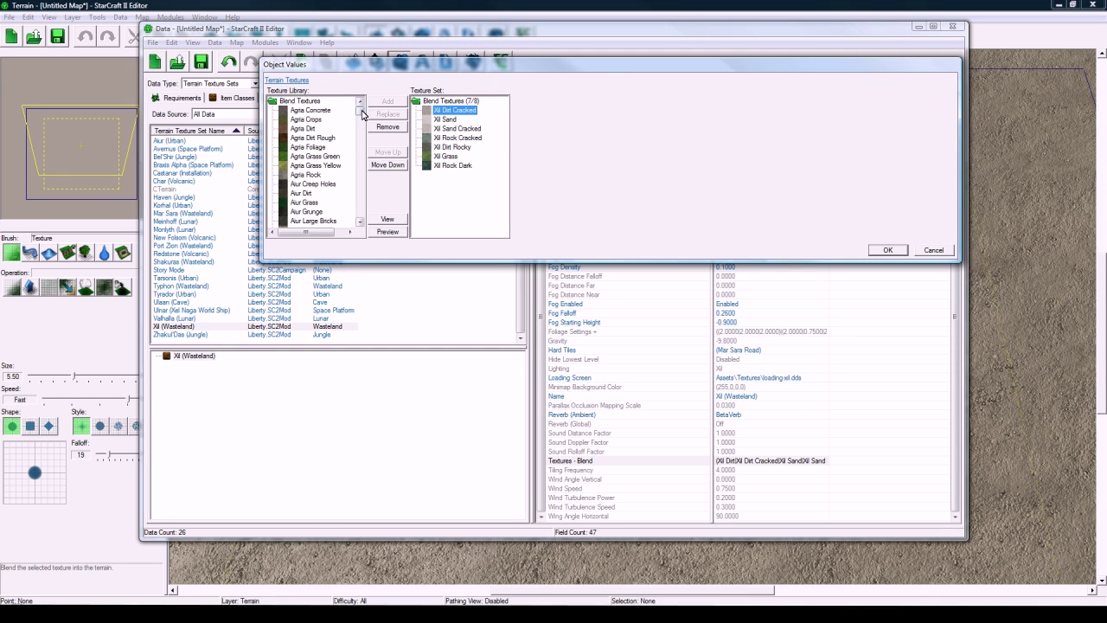
{"action": "left_click_drag", "start_coordinate": [362, 113], "coordinate": [359, 168]}
{"action": "left_click", "coordinate": [322, 183]}
{"action": "left_click", "coordinate": [391, 102]}
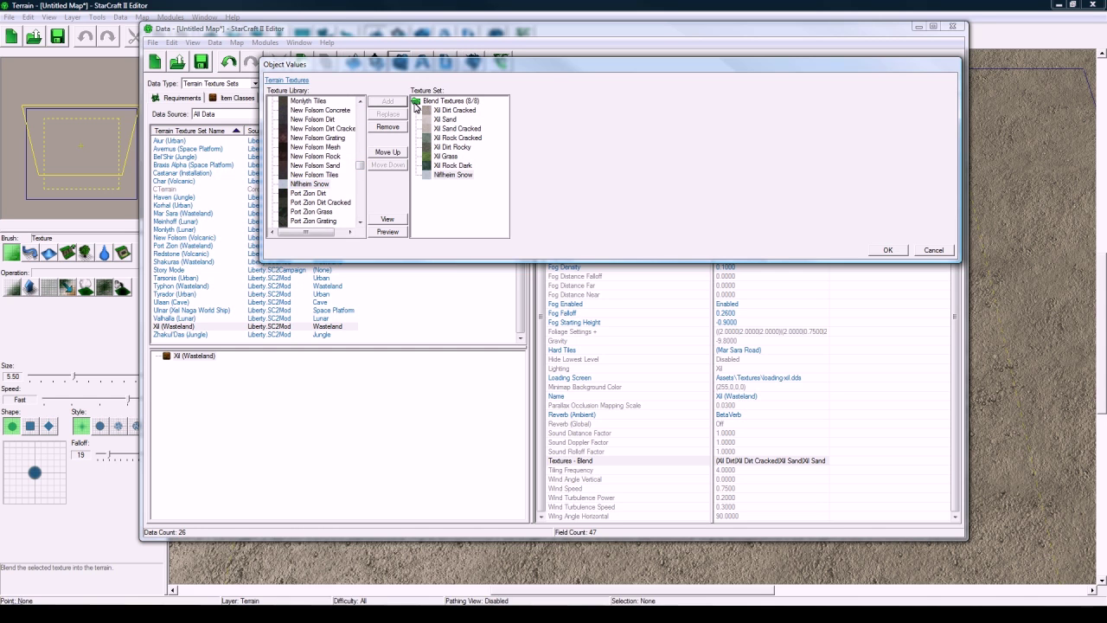
{"action": "left_click", "coordinate": [888, 250]}
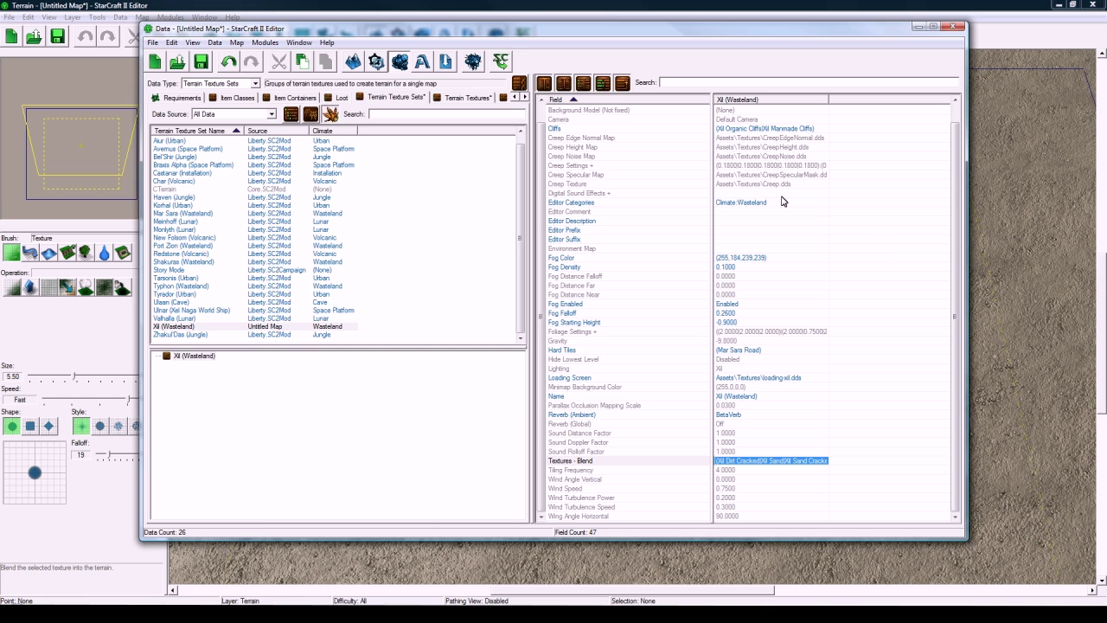
Choose Xil Sand as the terrain paint texture.
{"action": "left_click", "coordinate": [293, 5]}
{"action": "left_click", "coordinate": [11, 287]}
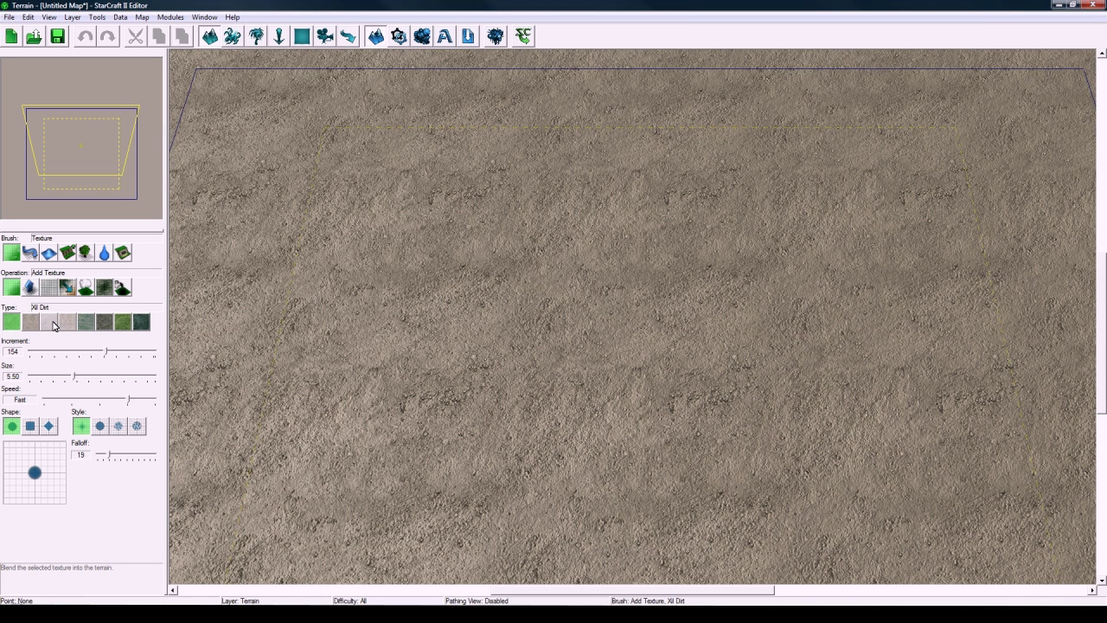
{"action": "left_click", "coordinate": [52, 323]}
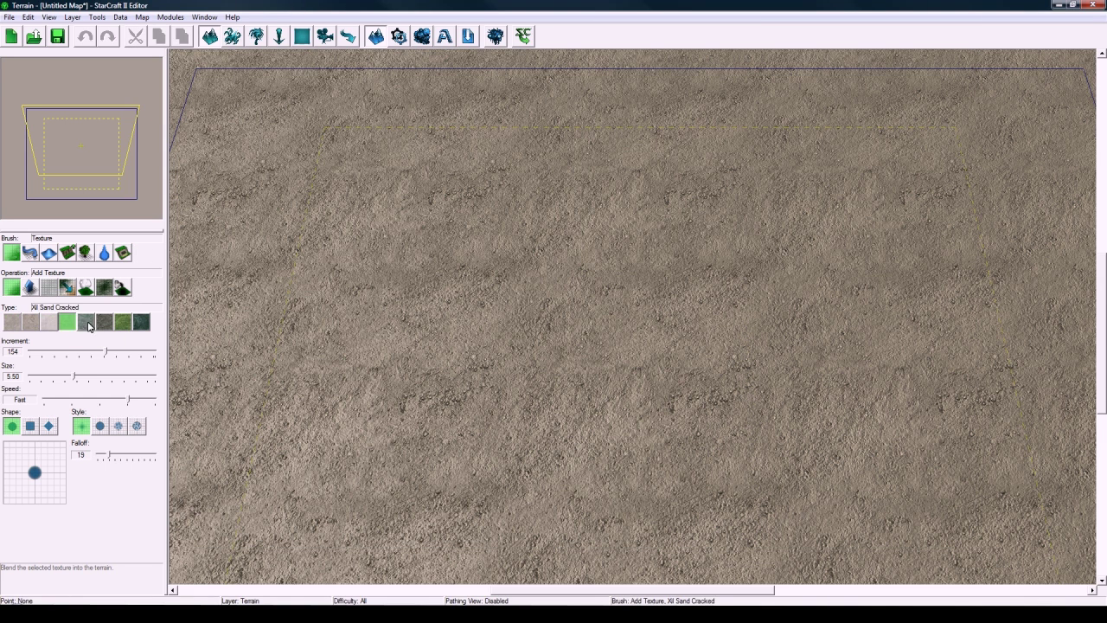
In Map Properties > Textures, convert Xil Dirt to Niflheim Snow and accept the warning.
{"action": "left_click", "coordinate": [143, 19]}
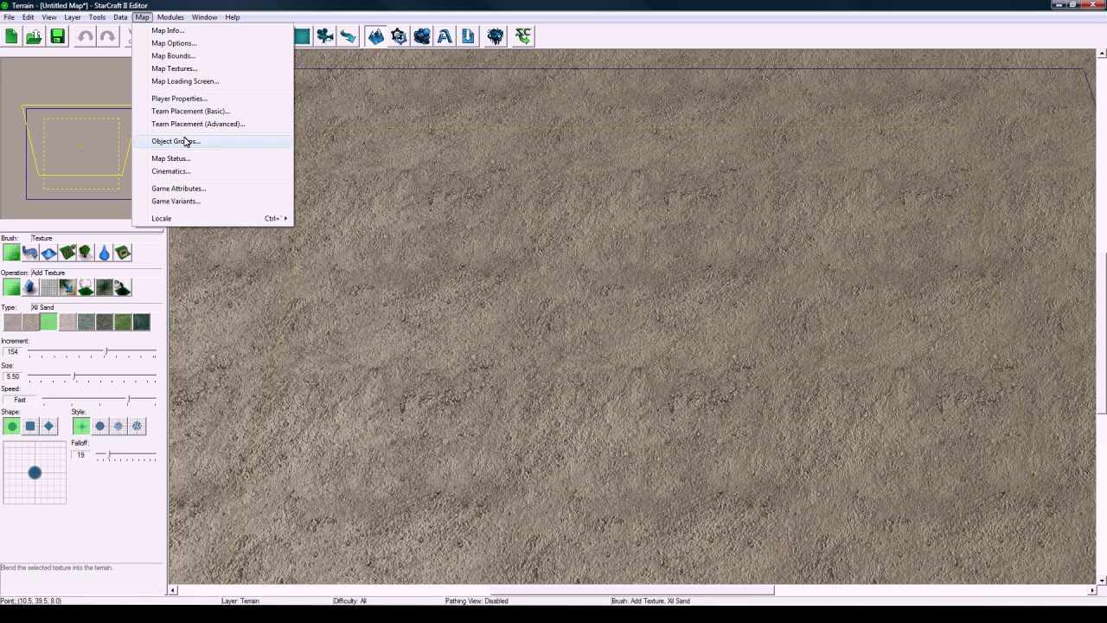
{"action": "left_click", "coordinate": [189, 69]}
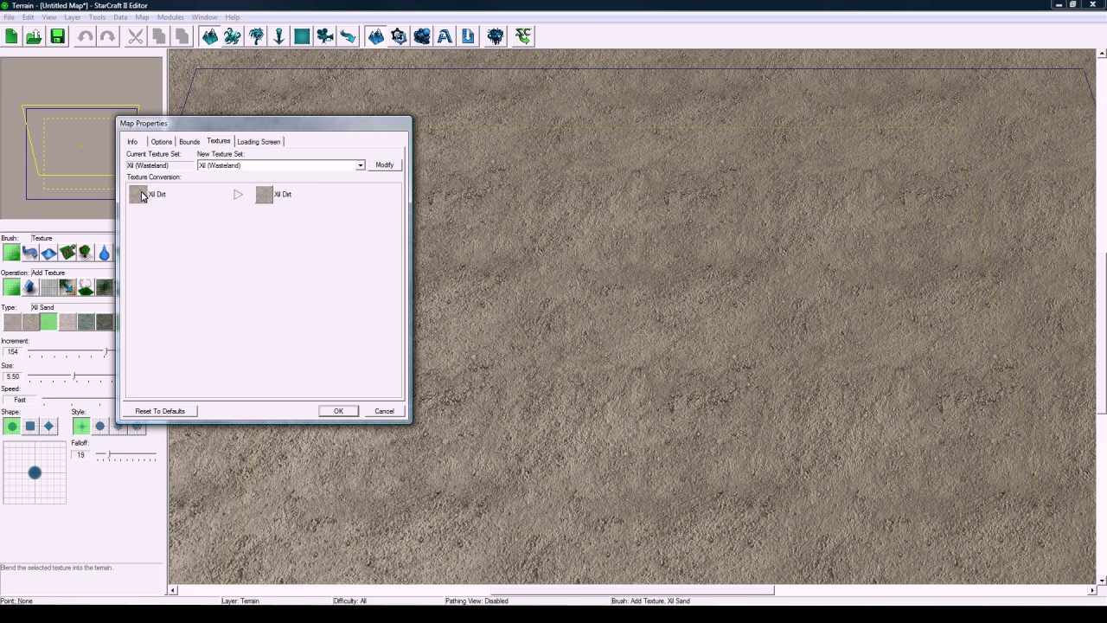
{"action": "left_click", "coordinate": [264, 194]}
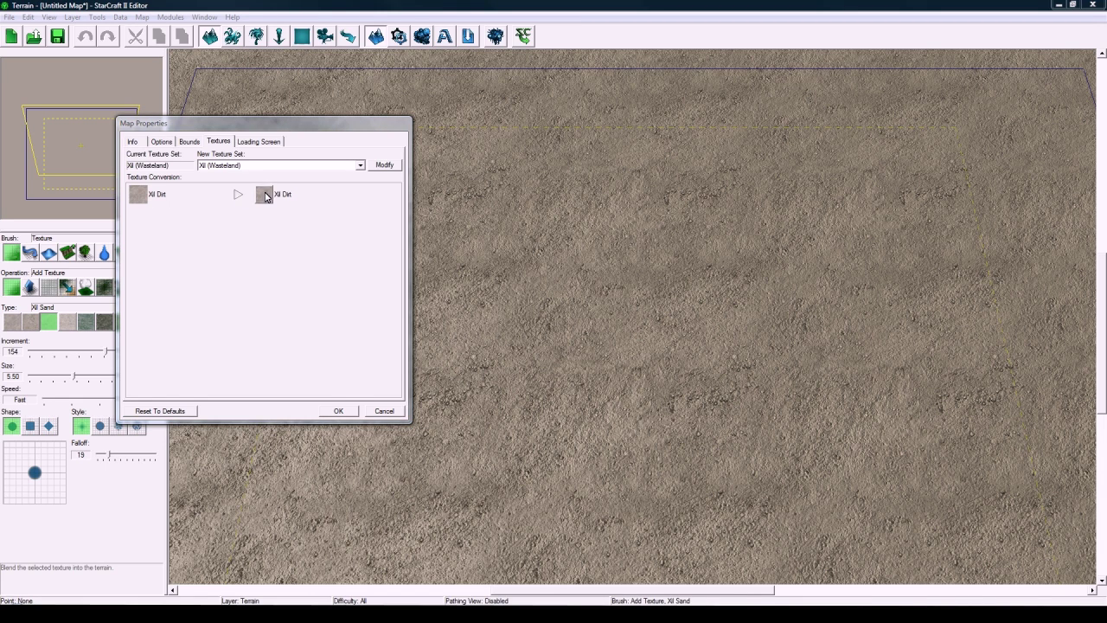
{"action": "left_click_drag", "start_coordinate": [271, 169], "coordinate": [284, 224]}
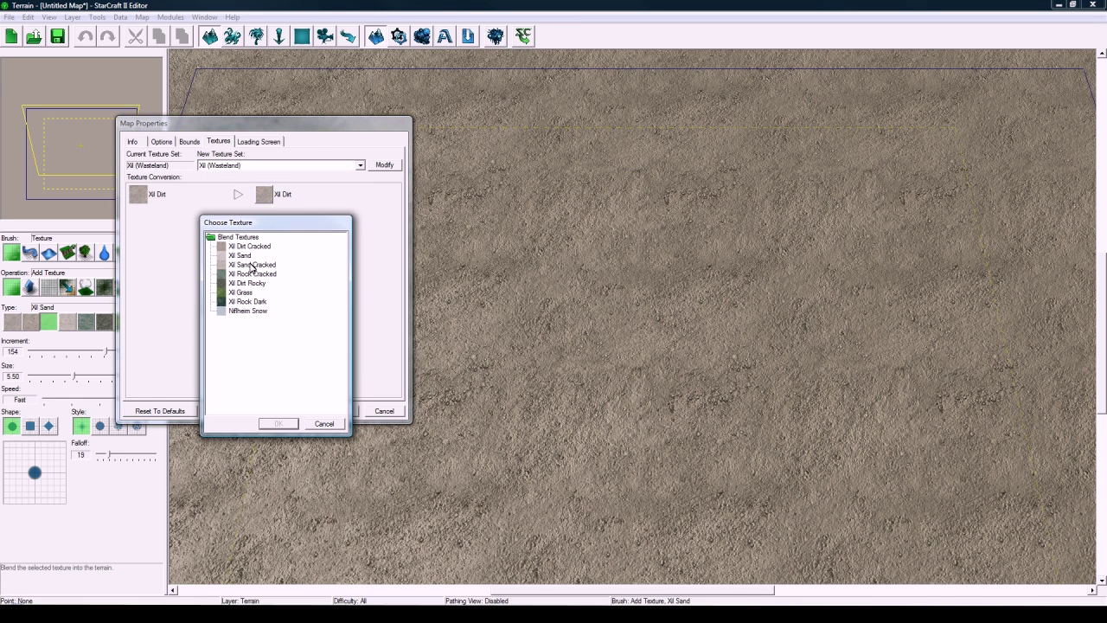
{"action": "left_click", "coordinate": [239, 312]}
{"action": "left_click", "coordinate": [279, 423]}
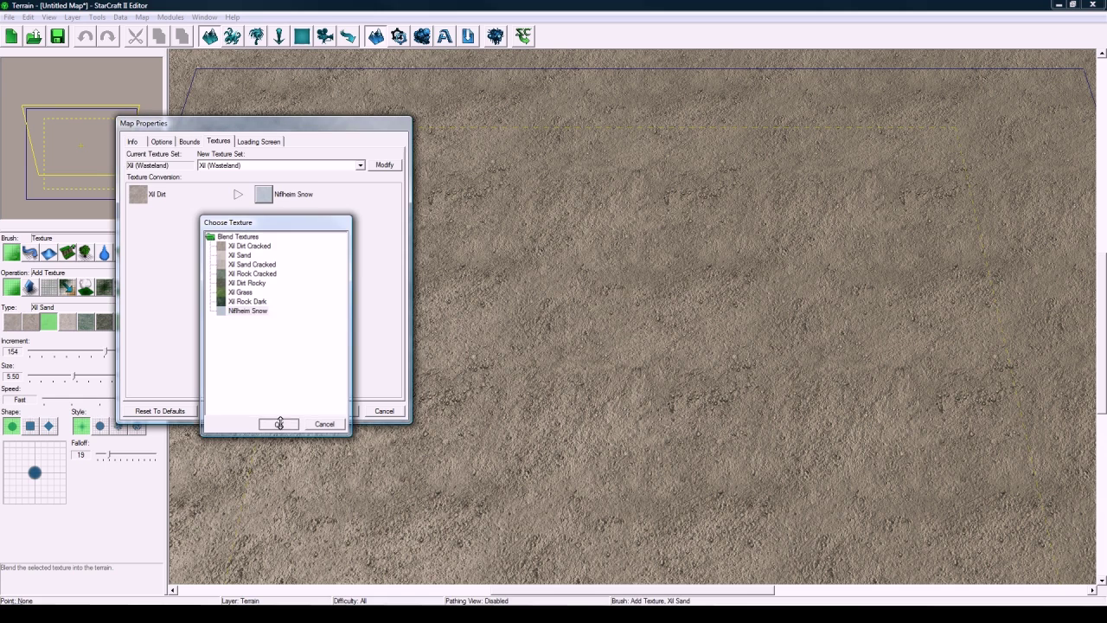
{"action": "left_click", "coordinate": [339, 412]}
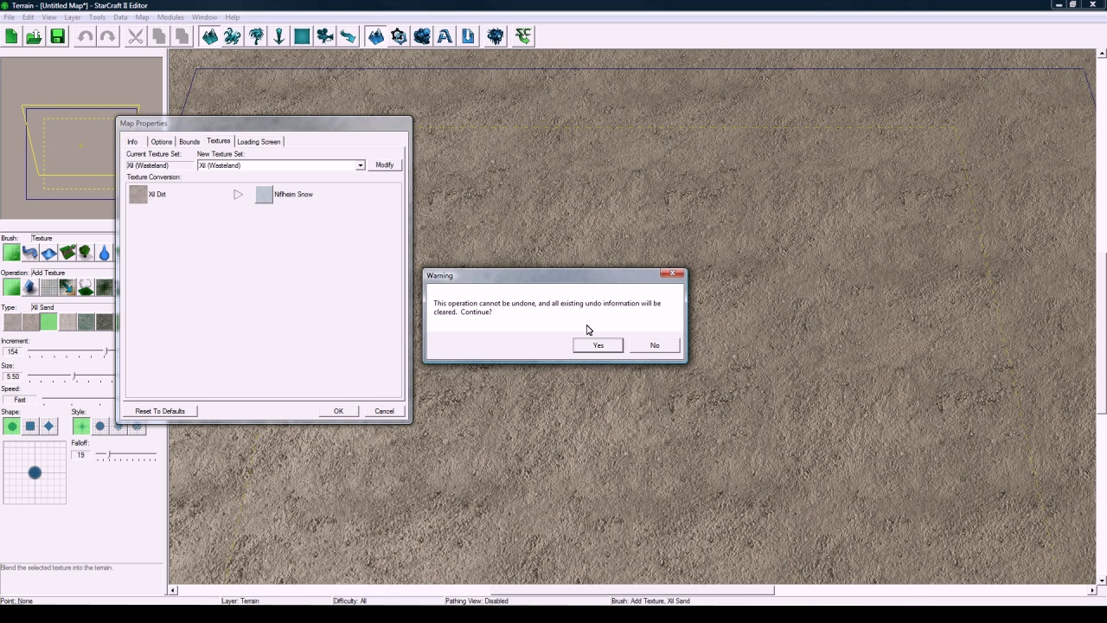
{"action": "left_click", "coordinate": [597, 346]}
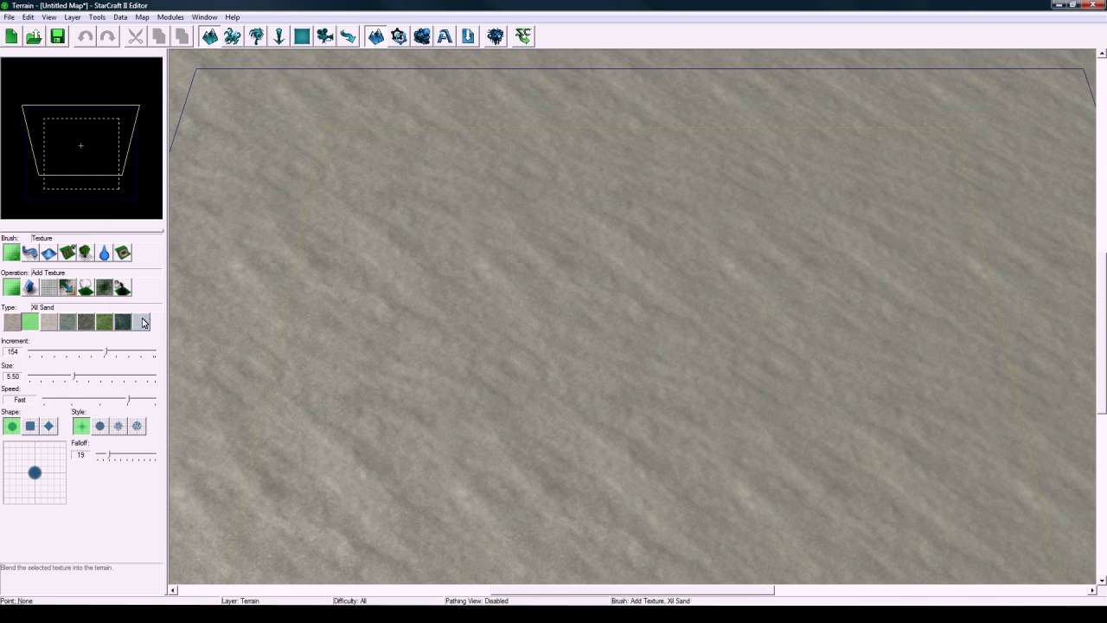
Pick Niflheim Snow as the paint texture and reopen the Data Editor with F7.
{"action": "middle_click_drag", "start_coordinate": [435, 267], "coordinate": [516, 227]}
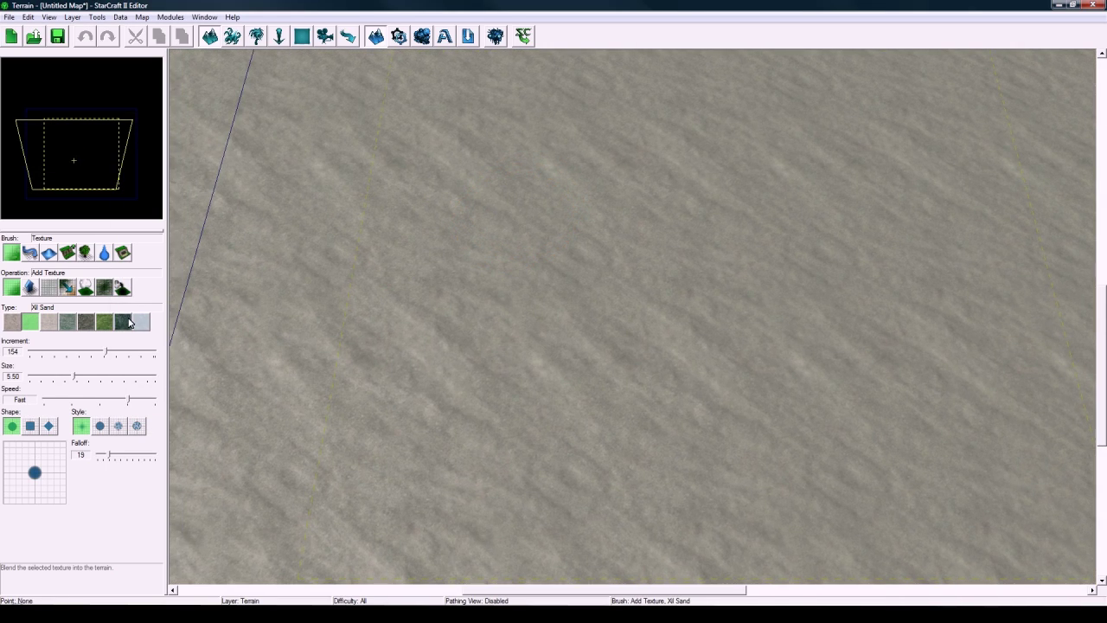
{"action": "middle_click_drag", "start_coordinate": [336, 247], "coordinate": [324, 324]}
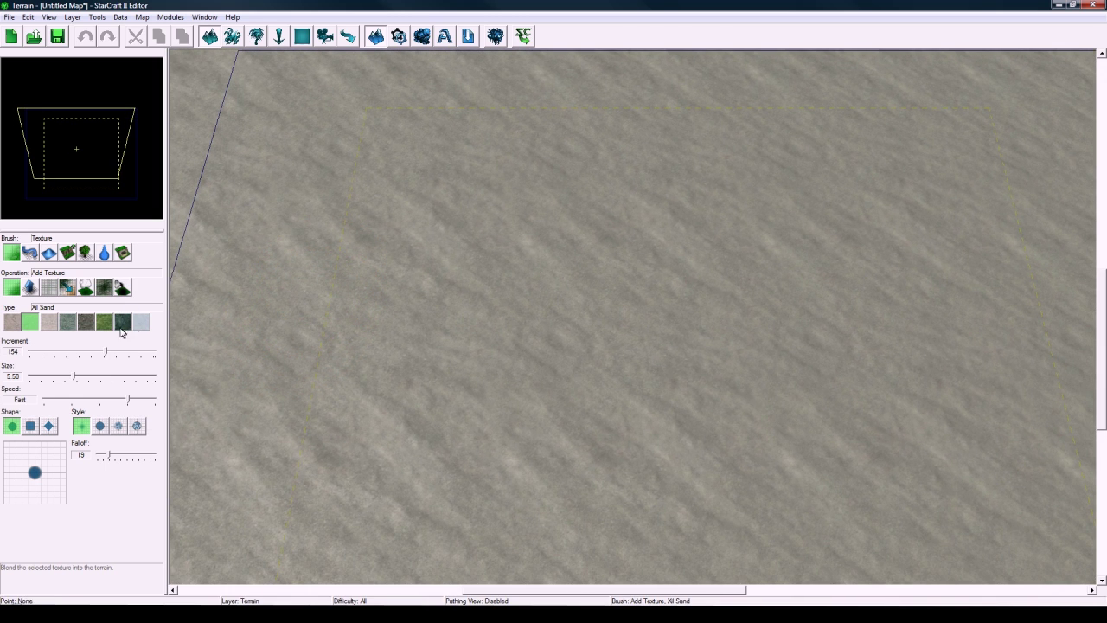
{"action": "left_click", "coordinate": [140, 322]}
{"action": "middle_click_drag", "start_coordinate": [375, 300], "coordinate": [374, 312]}
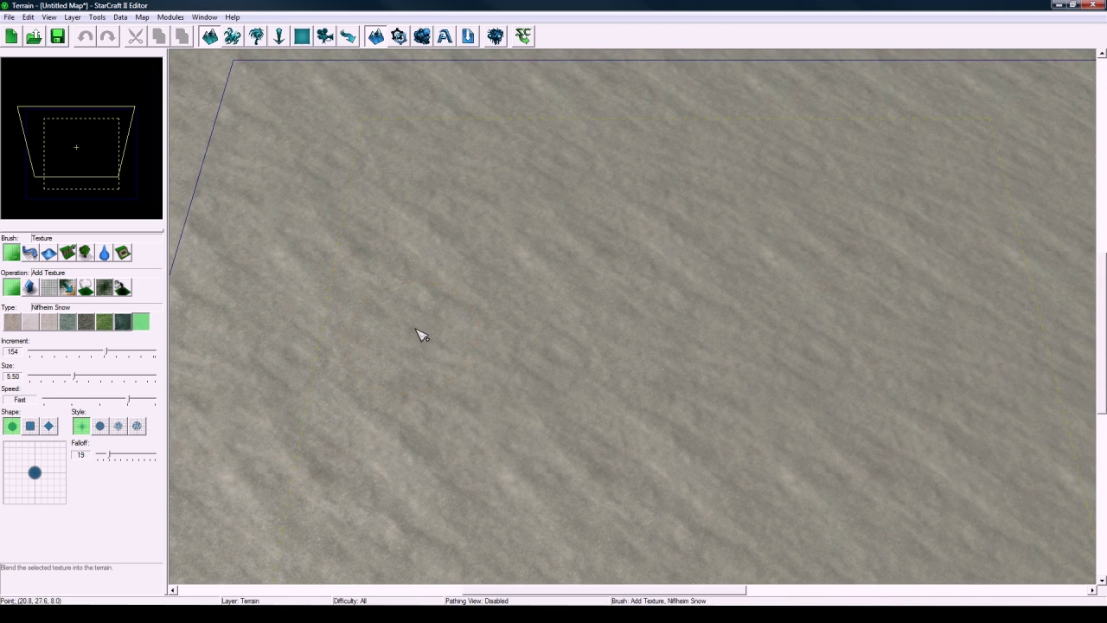
{"action": "scroll", "coordinate": [499, 314], "scroll_direction": "down", "scroll_amount": 5}
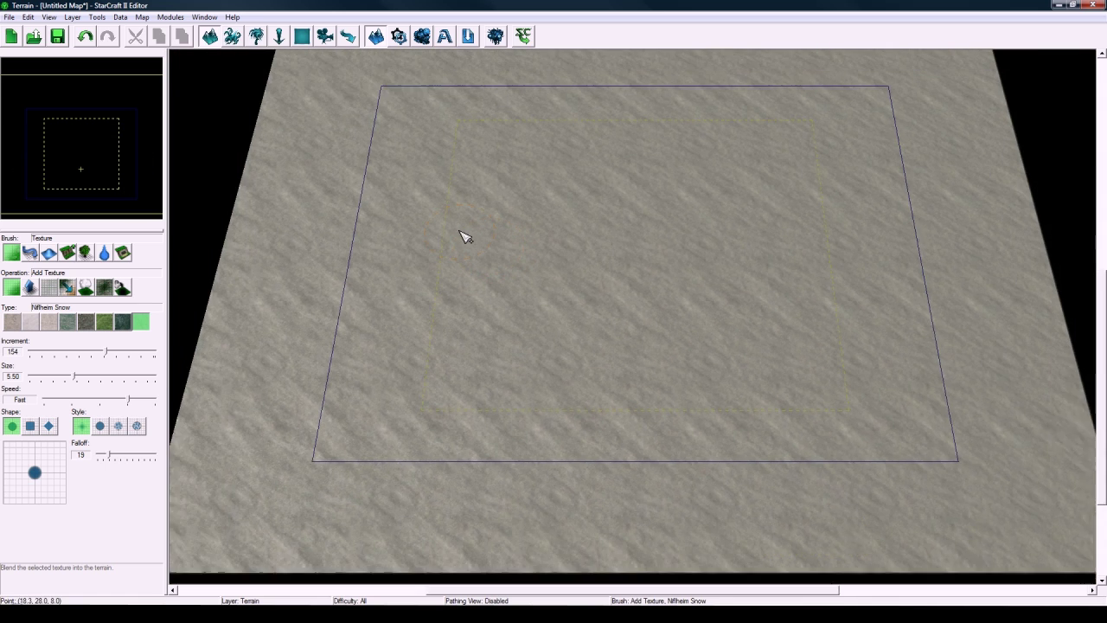
{"action": "scroll", "coordinate": [463, 242], "scroll_direction": "up", "scroll_amount": 5}
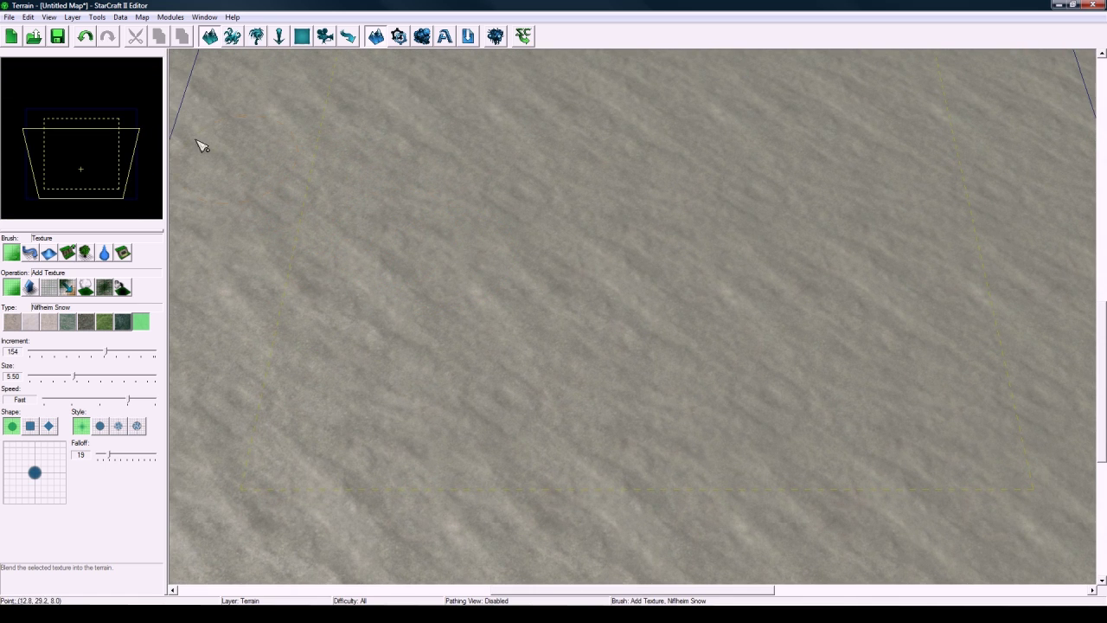
{"action": "left_click_drag", "start_coordinate": [90, 140], "coordinate": [87, 154]}
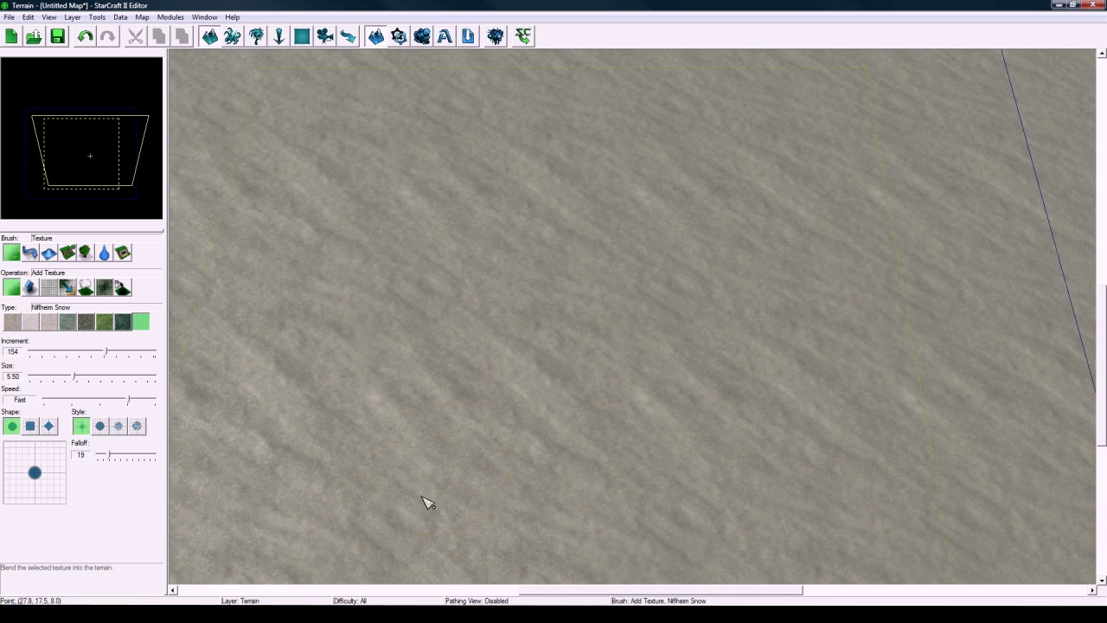
{"action": "key", "text": "F7"}
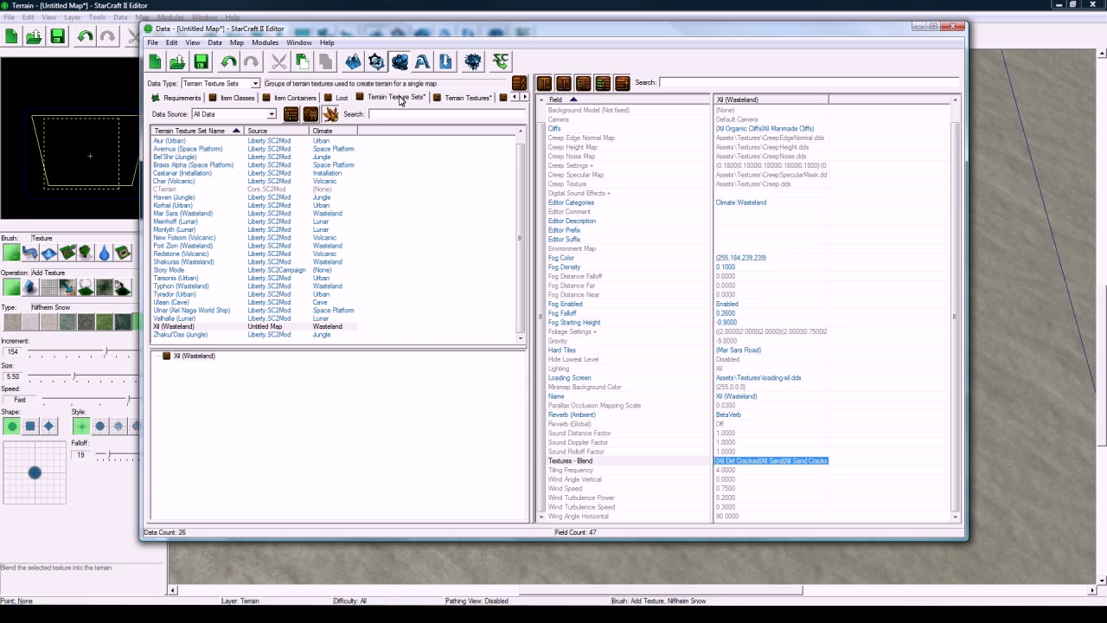
Change the Xil (Wasteland) texture set's Lighting from Xil to Zhakul'Das.
{"action": "left_click", "coordinate": [214, 327]}
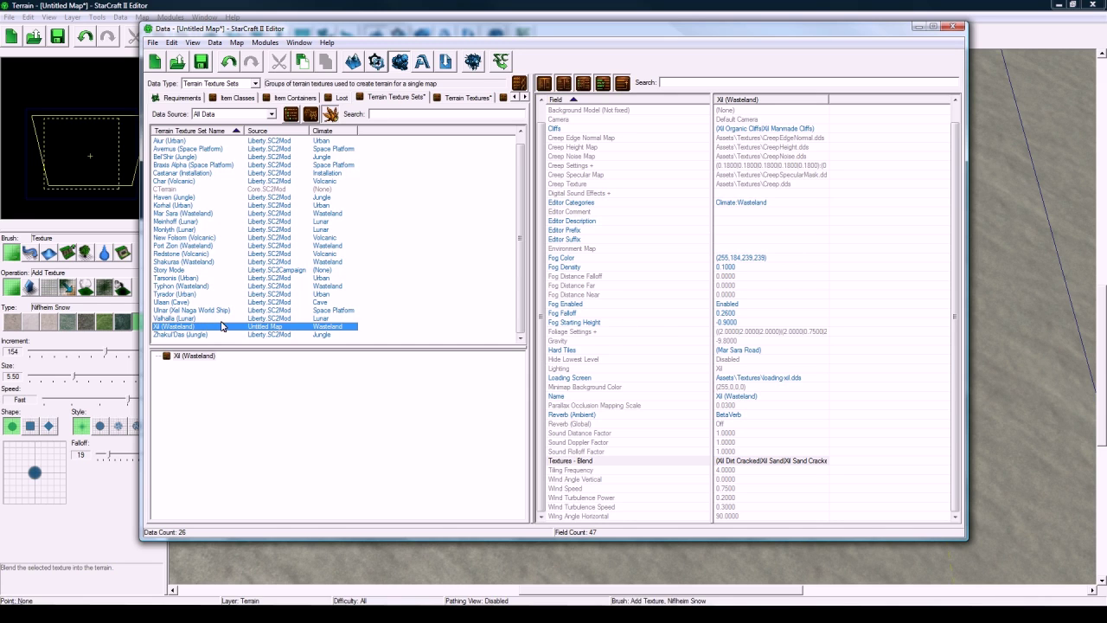
{"action": "left_click", "coordinate": [749, 340]}
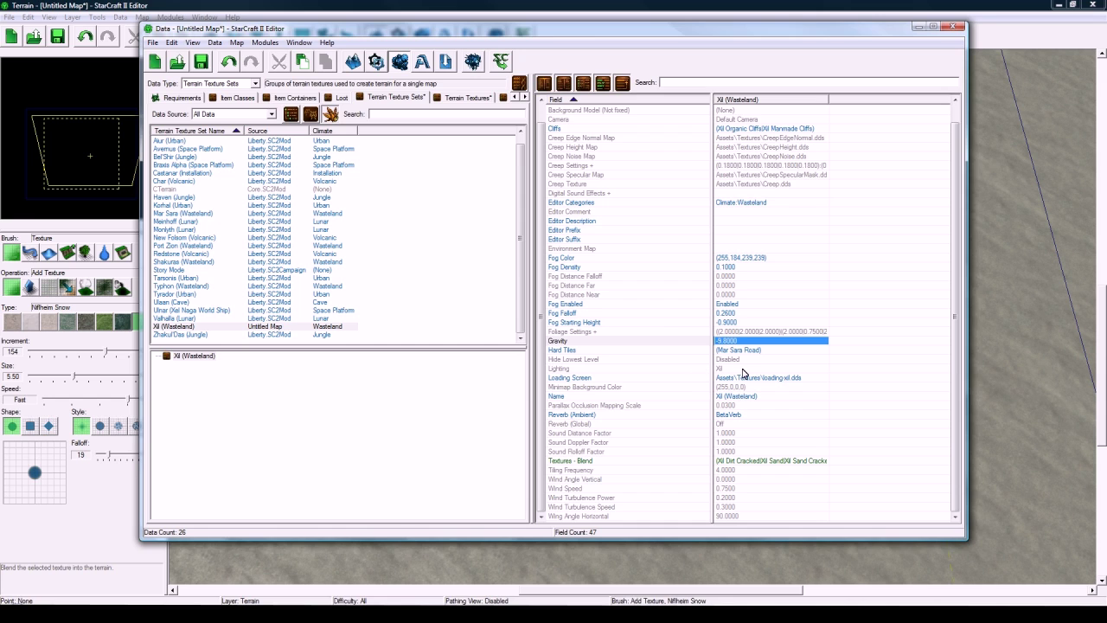
{"action": "double_click", "coordinate": [722, 370]}
{"action": "left_click", "coordinate": [473, 95]}
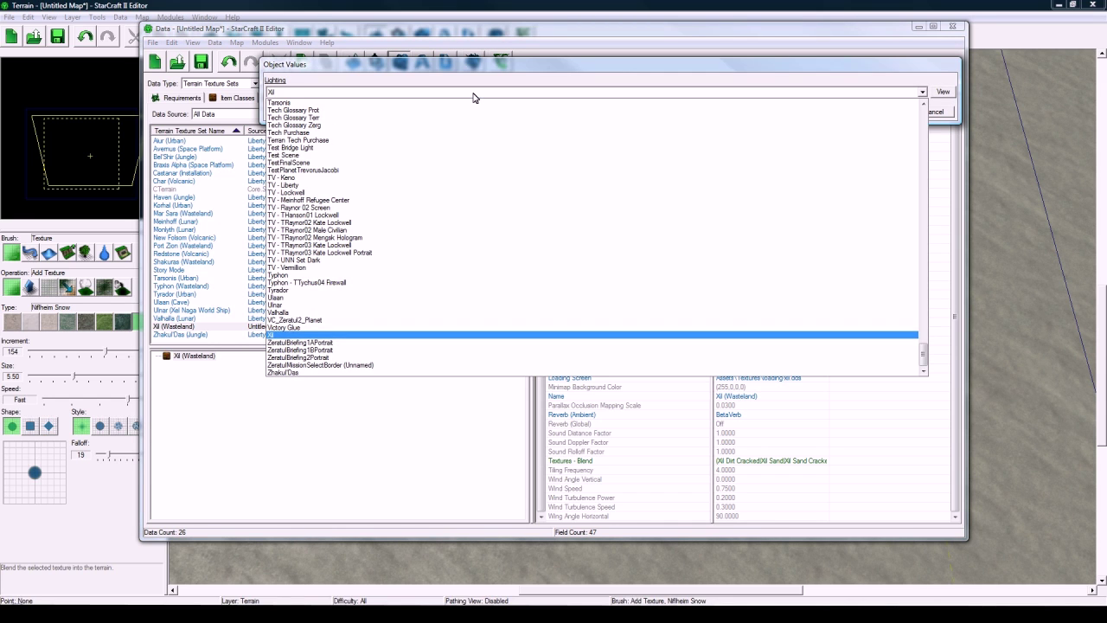
{"action": "key", "text": "Down"}
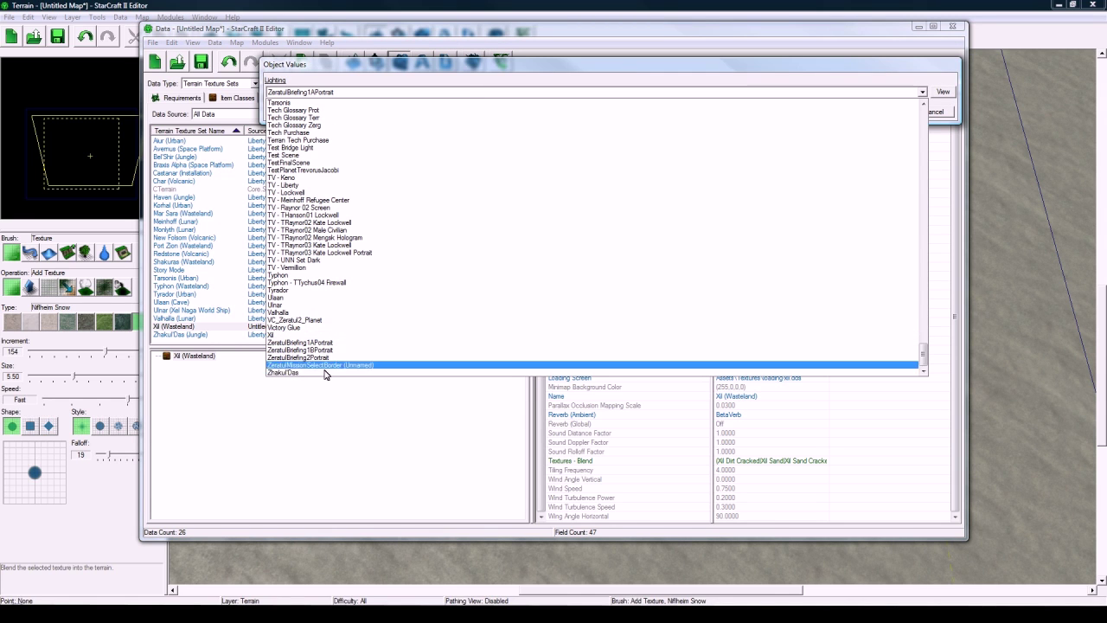
{"action": "left_click", "coordinate": [322, 373]}
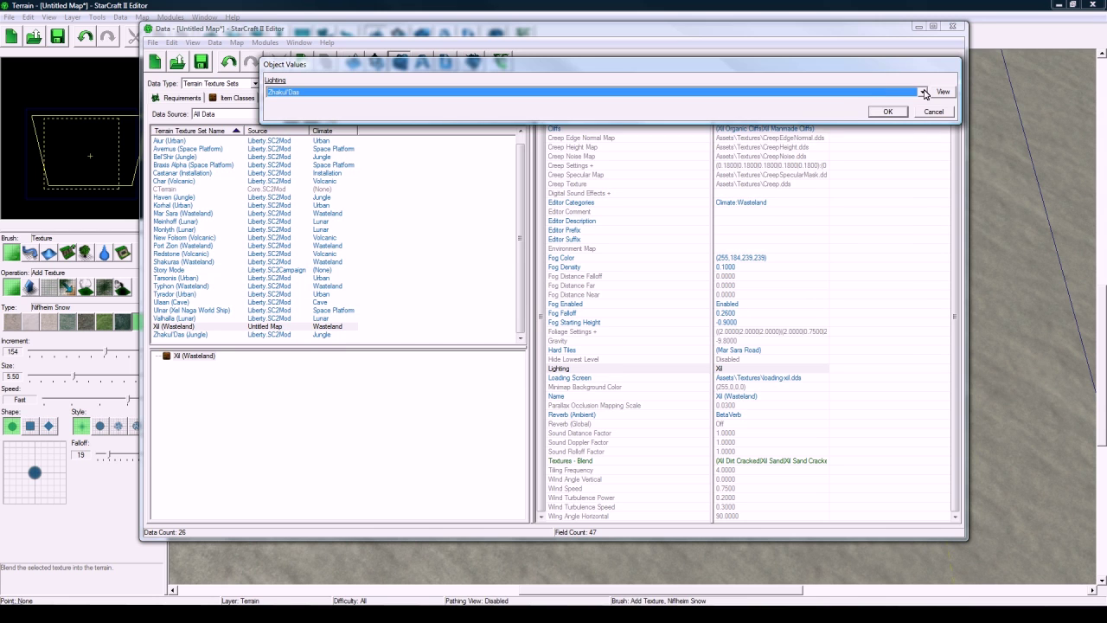
{"action": "left_click", "coordinate": [900, 111]}
Close the Data Editor, pan over the now blue-white snowy terrain, and reopen the editor.
{"action": "key", "text": "alt+F4"}
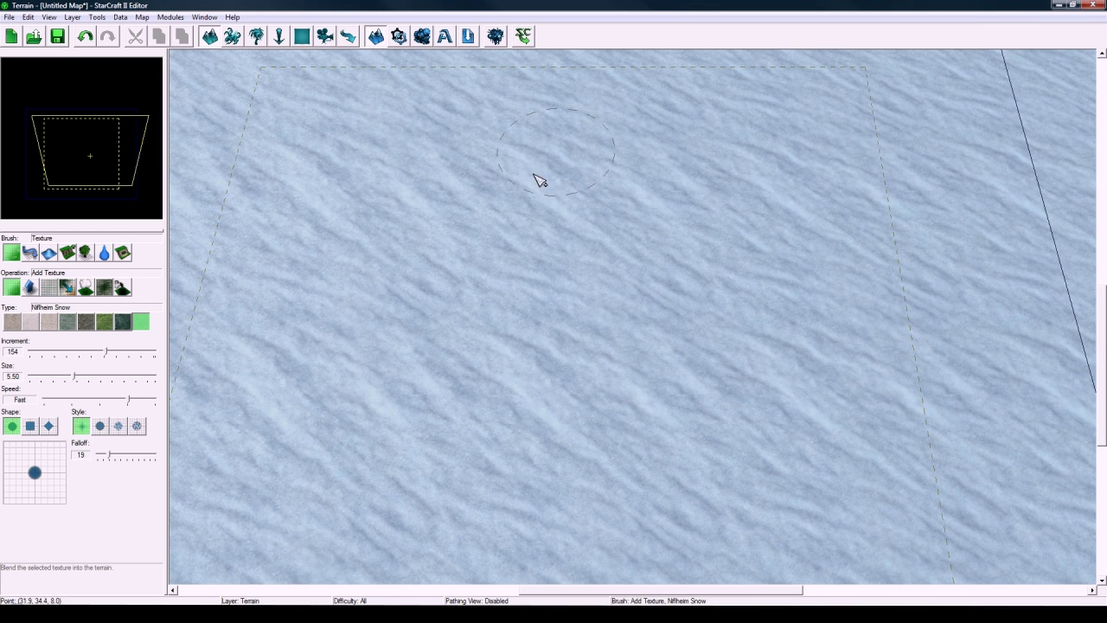
{"action": "middle_click_drag", "start_coordinate": [539, 178], "coordinate": [741, 338]}
{"action": "mouse_move", "coordinate": [518, 274]}
{"action": "middle_mouse_down"}
{"action": "mouse_move", "coordinate": [562, 320]}
{"action": "mouse_move", "coordinate": [562, 254]}
{"action": "mouse_move", "coordinate": [667, 354]}
{"action": "mouse_move", "coordinate": [490, 200]}
{"action": "mouse_move", "coordinate": [642, 387]}
{"action": "middle_mouse_up"}
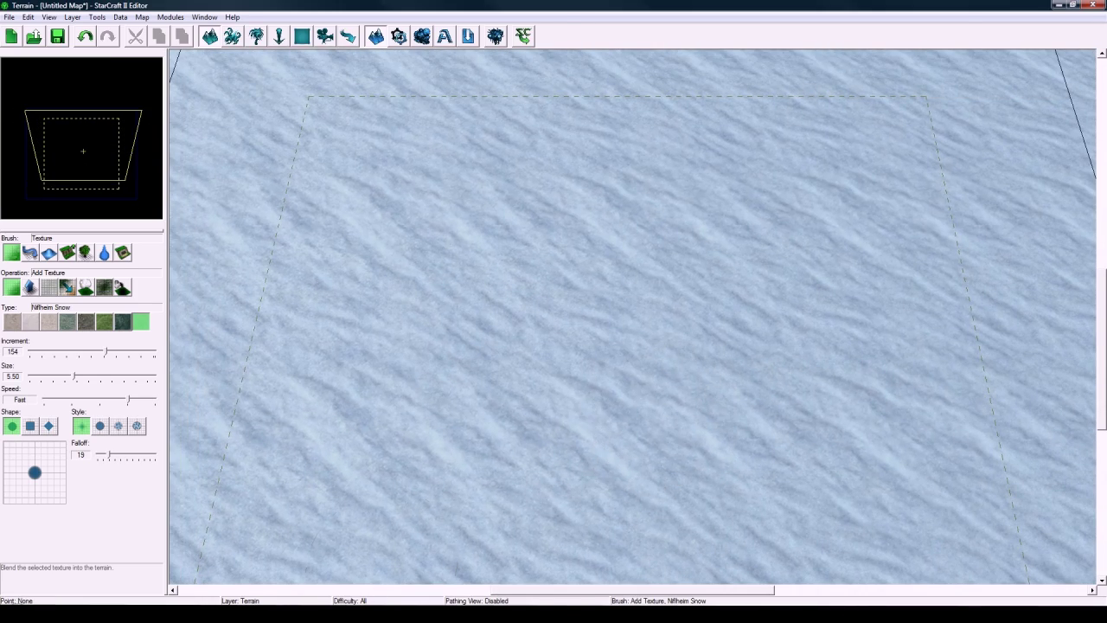
{"action": "key", "text": "F7"}
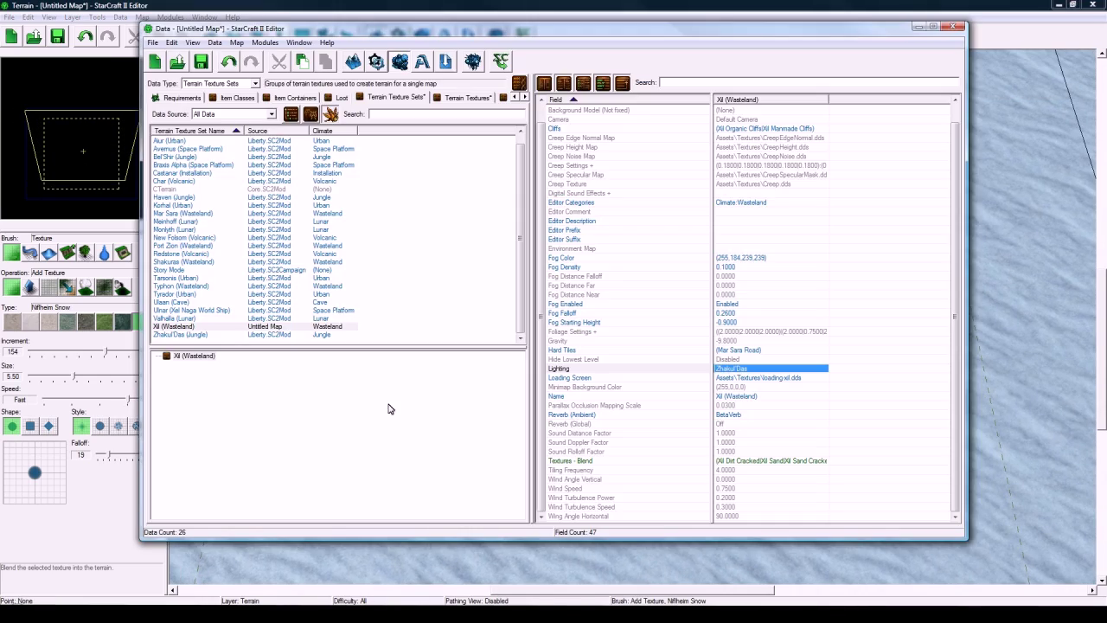
Duplicate Niflheim Snow in Terrain Textures and select 'Snow Copy' in the copy's name.
{"action": "left_click", "coordinate": [459, 97]}
{"action": "left_click", "coordinate": [263, 336]}
{"action": "scroll", "coordinate": [341, 270], "scroll_direction": "down", "scroll_amount": 4}
{"action": "scroll", "coordinate": [277, 260], "scroll_direction": "up", "scroll_amount": 2}
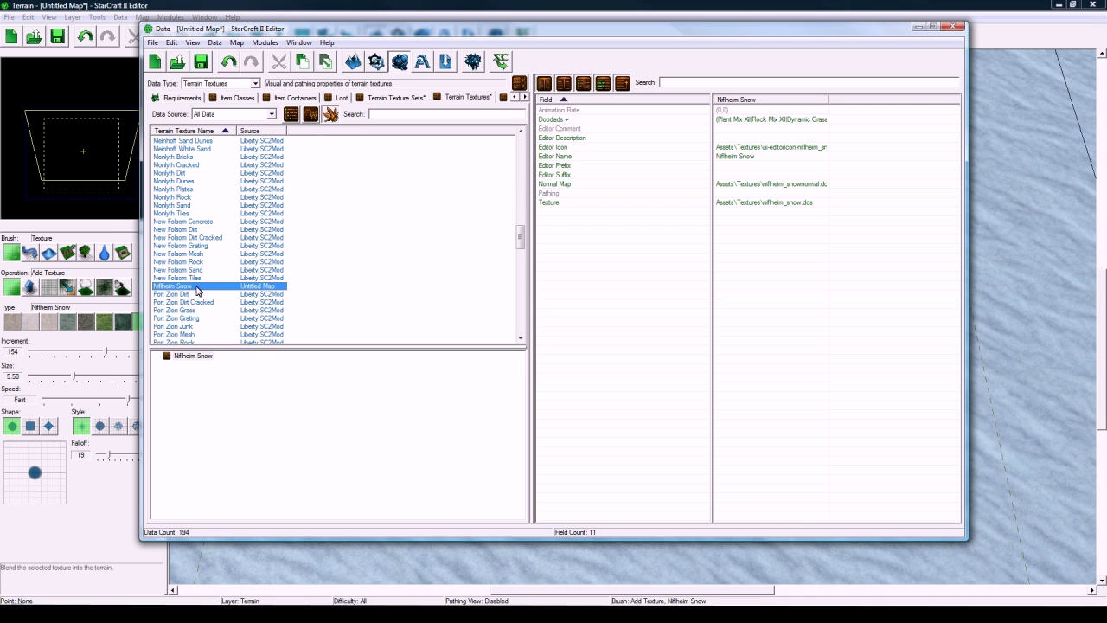
{"action": "key", "text": "ctrl+c"}
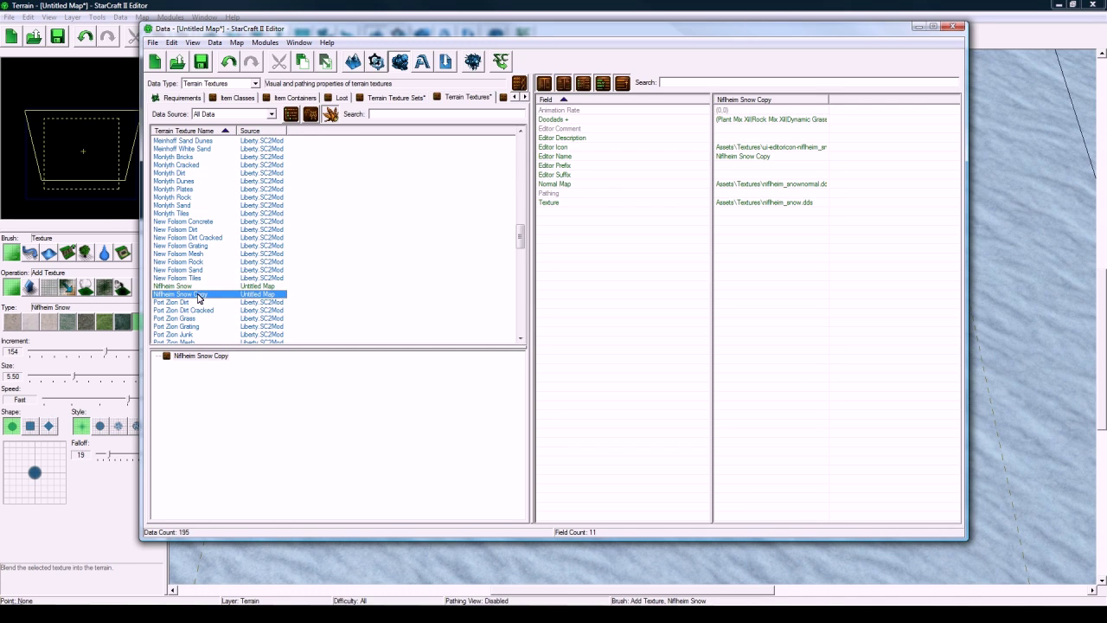
{"action": "key", "text": "ctrl+v"}
{"action": "double_click", "coordinate": [197, 294]}
{"action": "left_click_drag", "start_coordinate": [338, 145], "coordinate": [310, 143]}
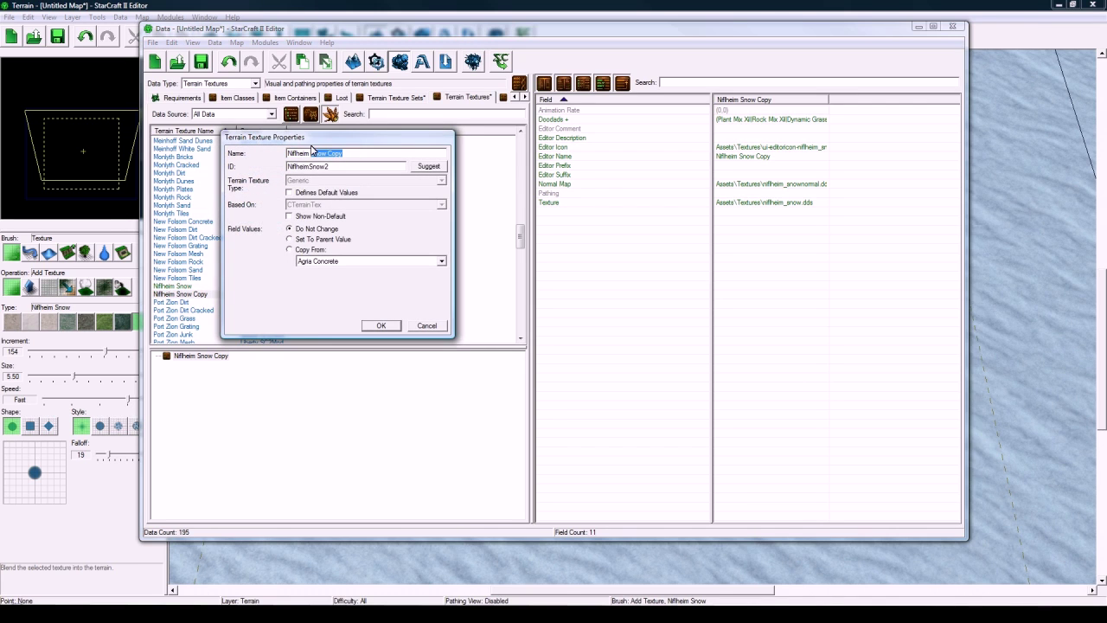
Rename the copy to Niflheim Dirt with a matching suggested ID.
{"action": "type", "text": "Dirt"}
{"action": "left_click", "coordinate": [429, 166]}
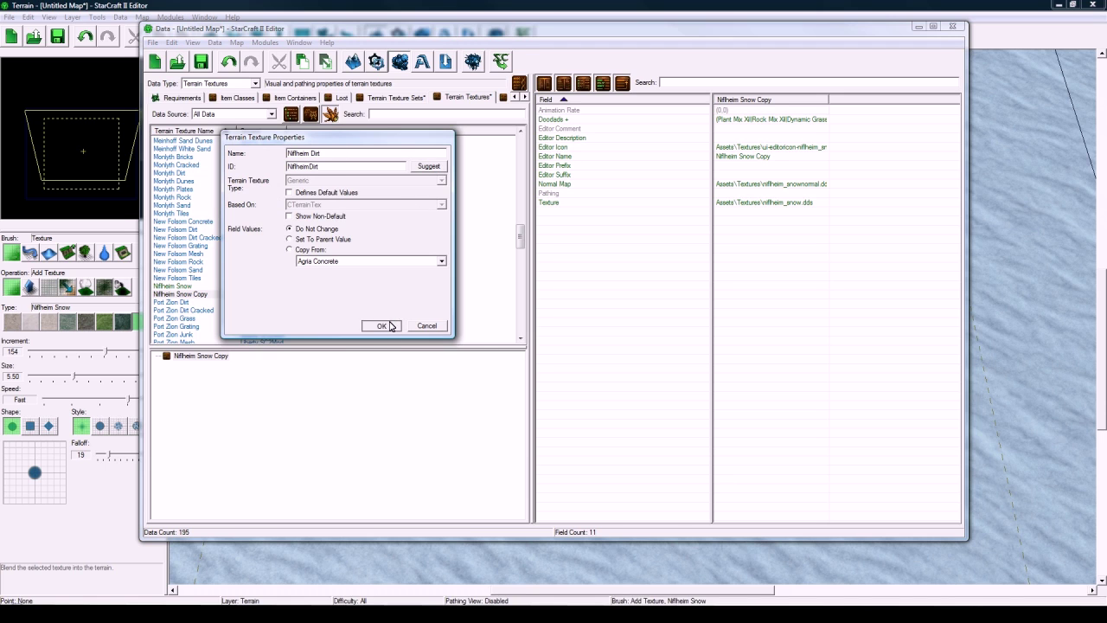
{"action": "left_click", "coordinate": [381, 326]}
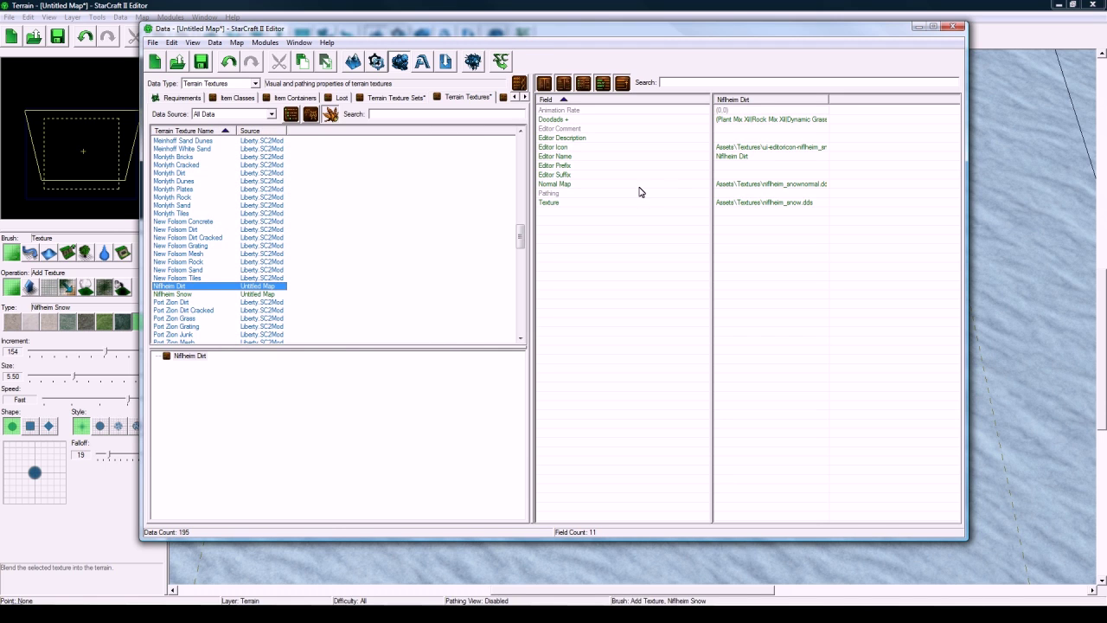
Set the texture's Texture file to niflheim_snow_rough.dds from the archive.
{"action": "left_click", "coordinate": [768, 204]}
{"action": "double_click", "coordinate": [767, 205]}
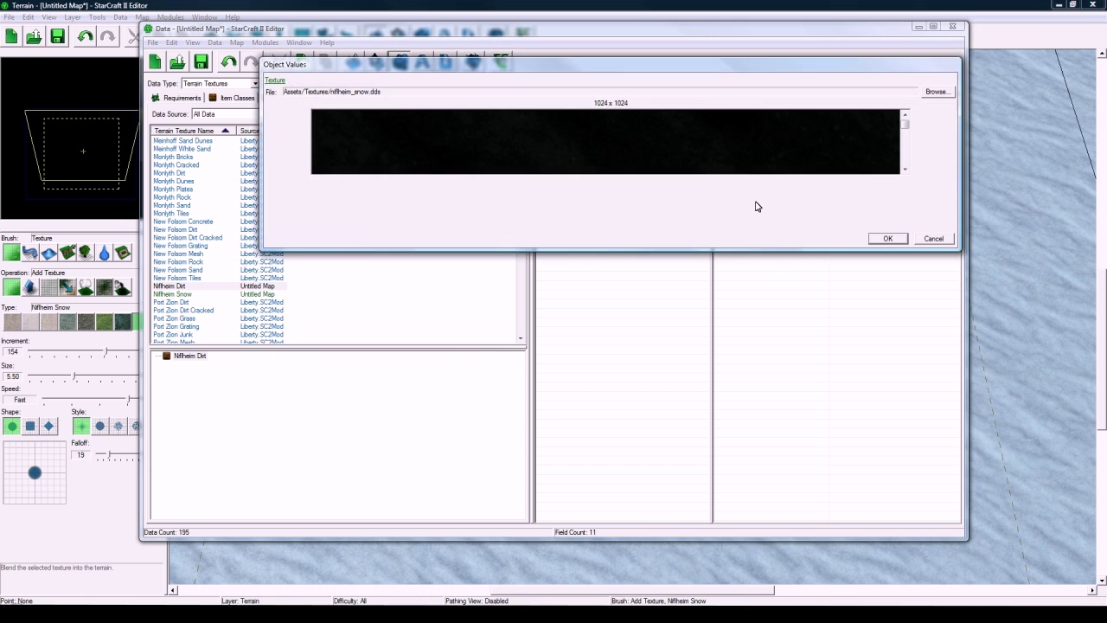
{"action": "left_click", "coordinate": [946, 90]}
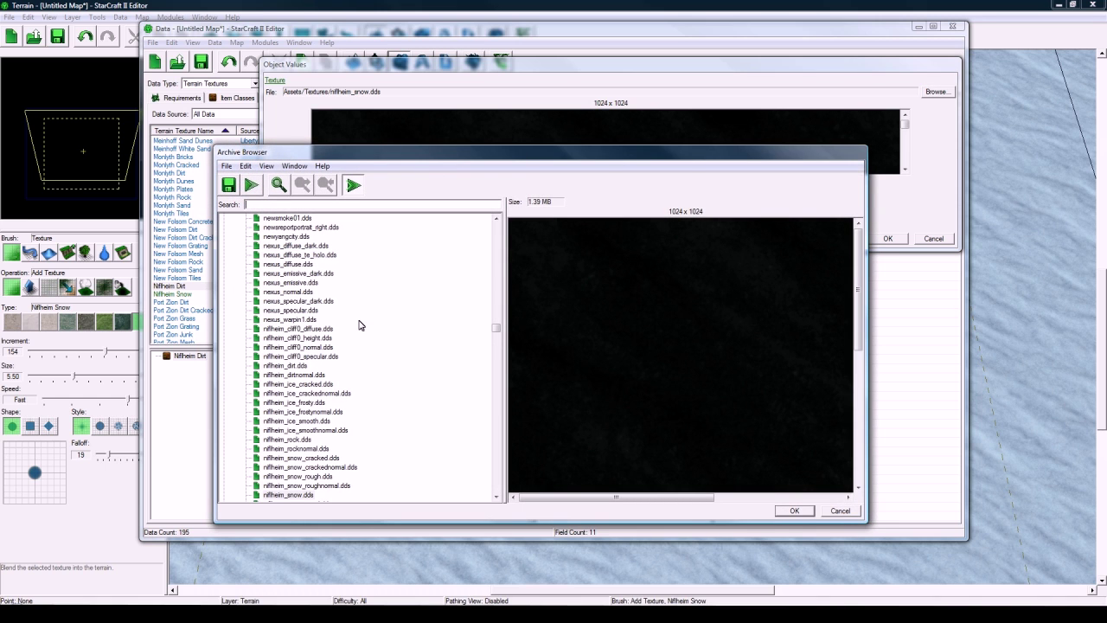
{"action": "left_click", "coordinate": [313, 383]}
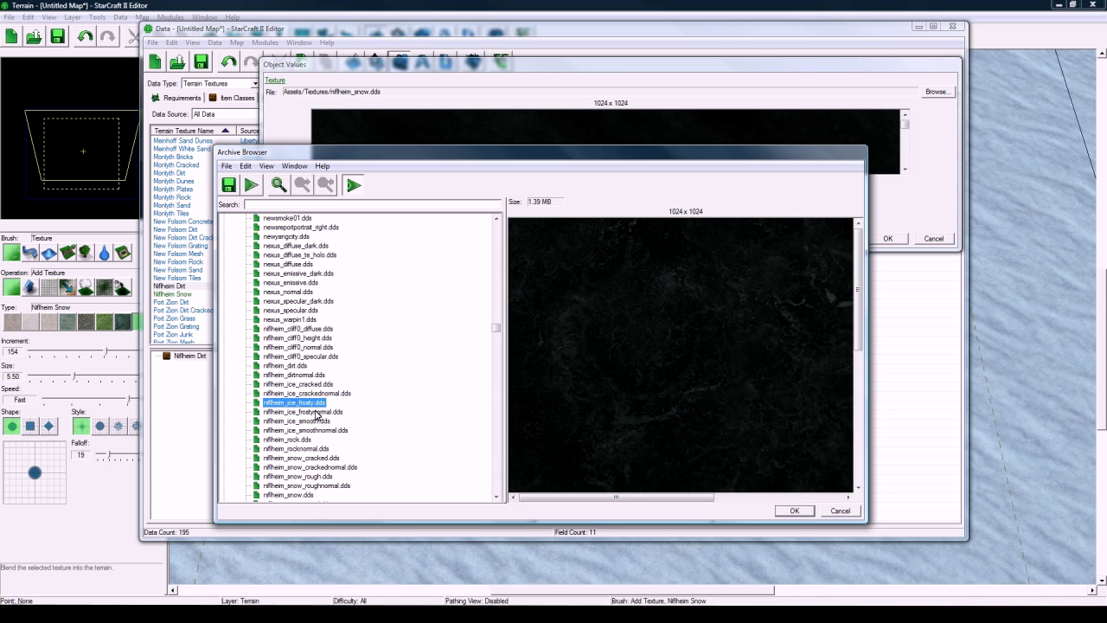
{"action": "left_click", "coordinate": [320, 412]}
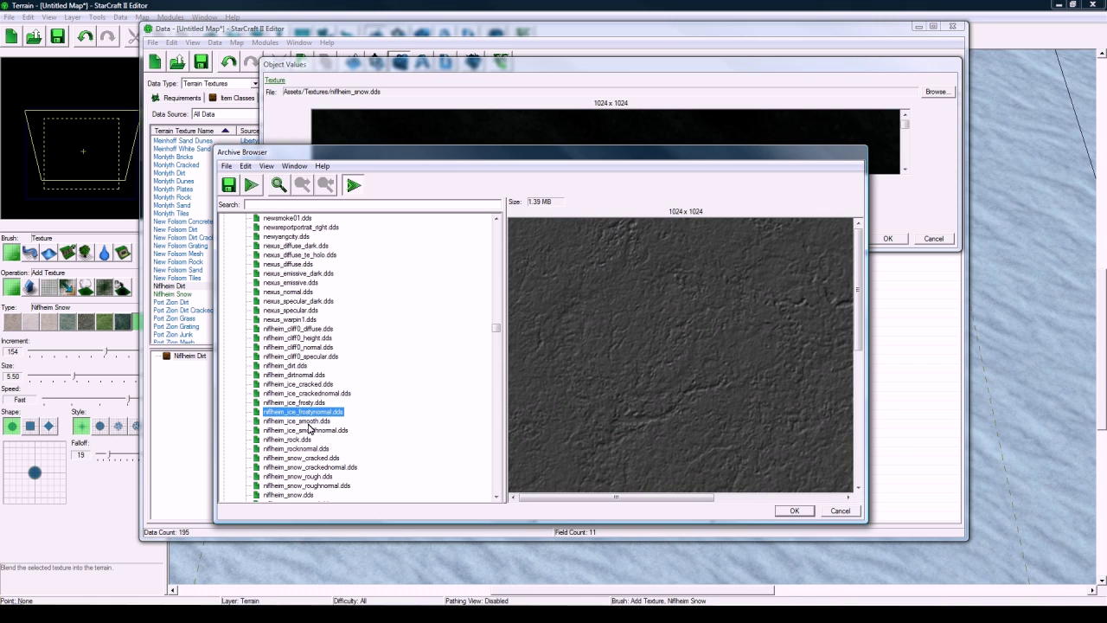
{"action": "scroll", "coordinate": [306, 433], "scroll_direction": "down", "scroll_amount": 1}
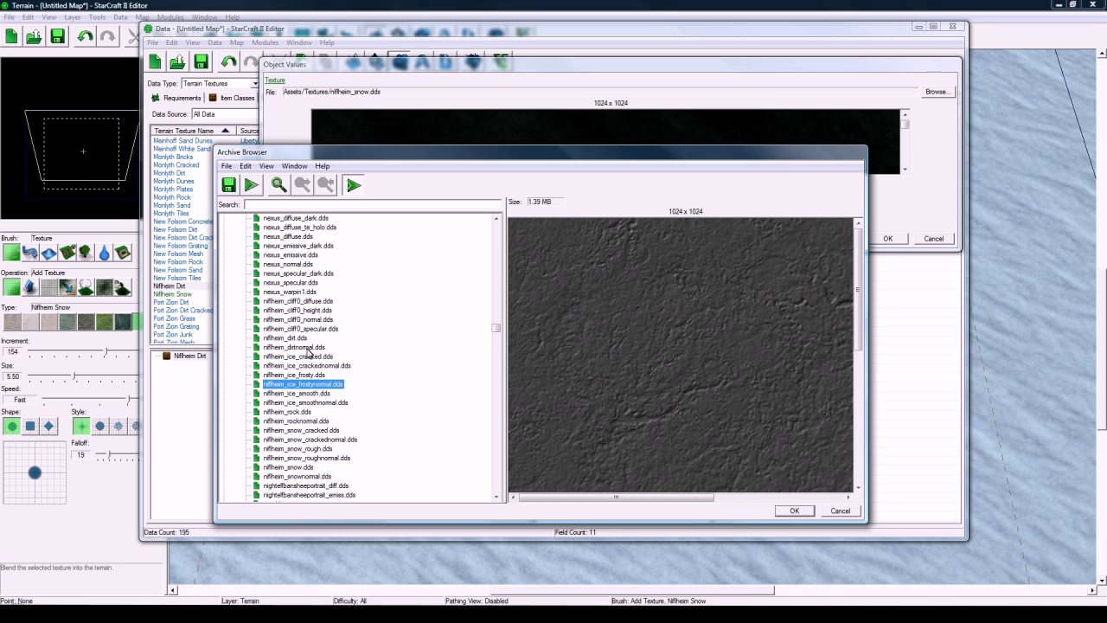
{"action": "scroll", "coordinate": [341, 367], "scroll_direction": "down", "scroll_amount": 2}
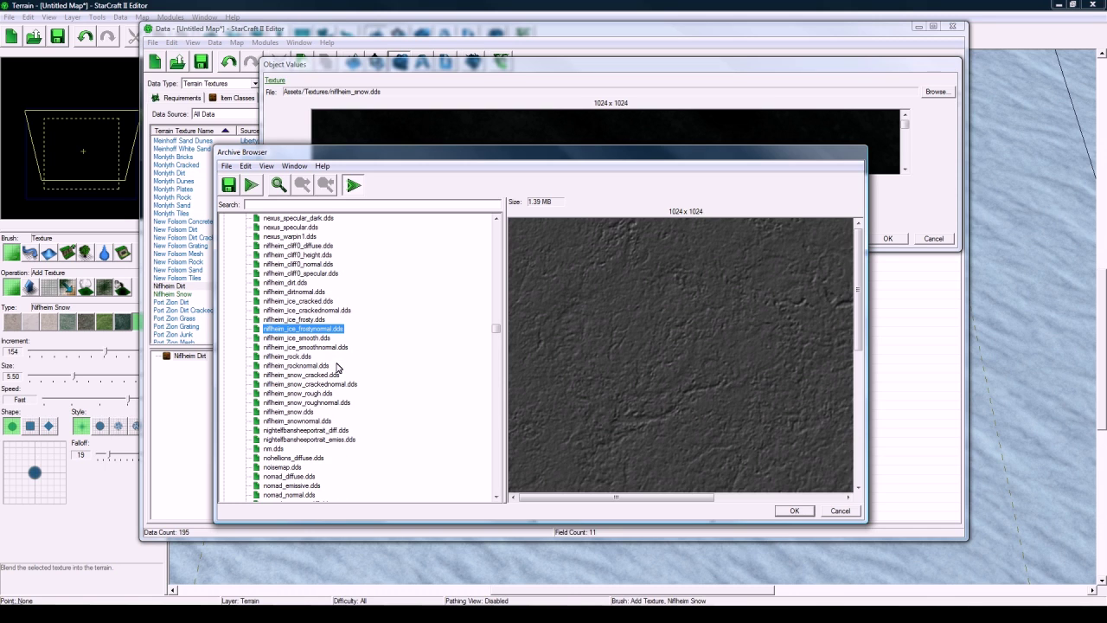
{"action": "left_click", "coordinate": [322, 394]}
{"action": "left_click", "coordinate": [793, 512]}
{"action": "left_click", "coordinate": [886, 240]}
Set the Normal Map to niflheim_snow_roughnormal.dds.
{"action": "left_click", "coordinate": [769, 184]}
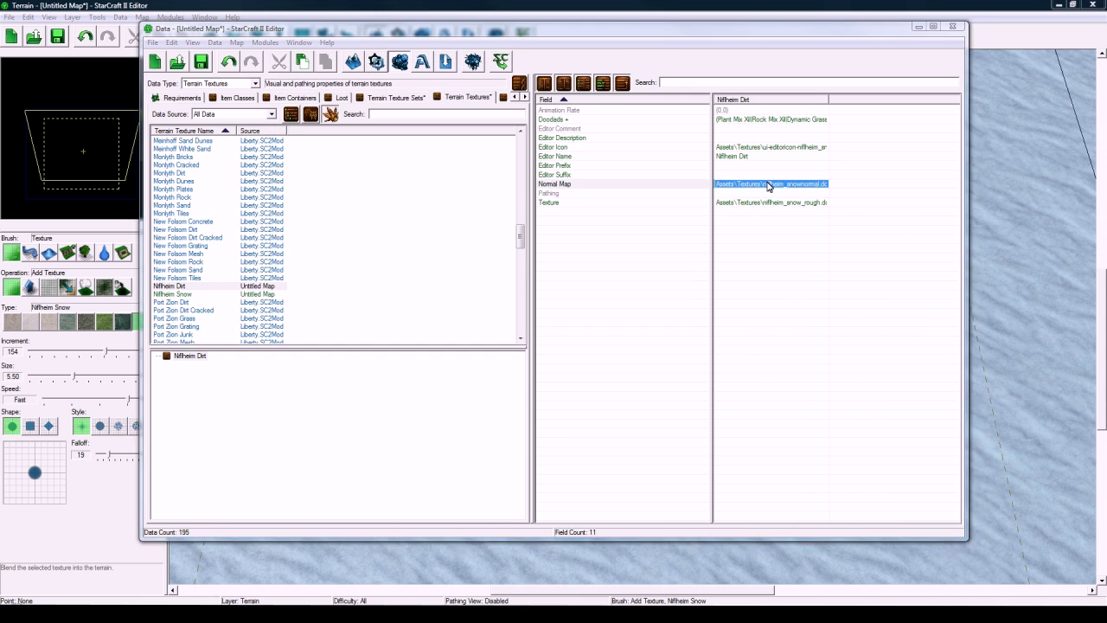
{"action": "double_click", "coordinate": [769, 184]}
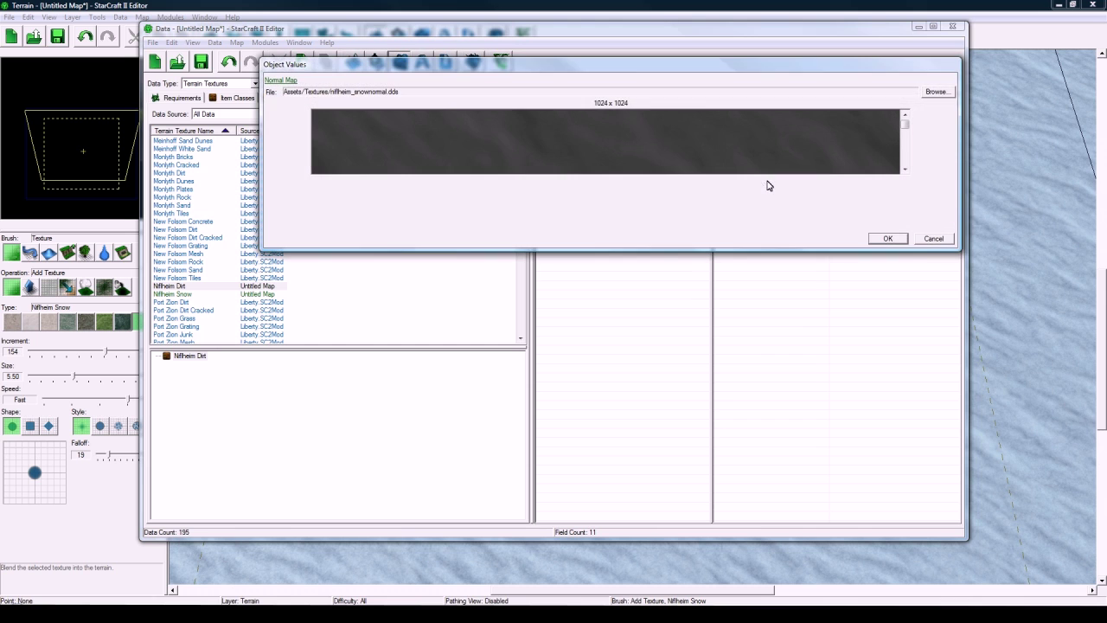
{"action": "left_click", "coordinate": [941, 91]}
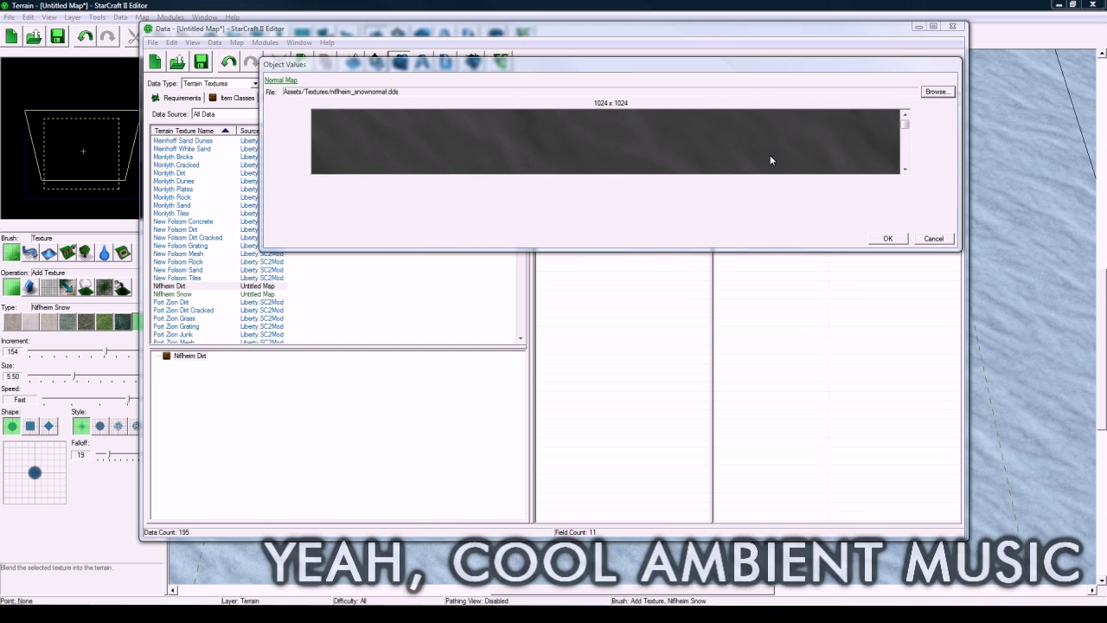
{"action": "left_click", "coordinate": [320, 443]}
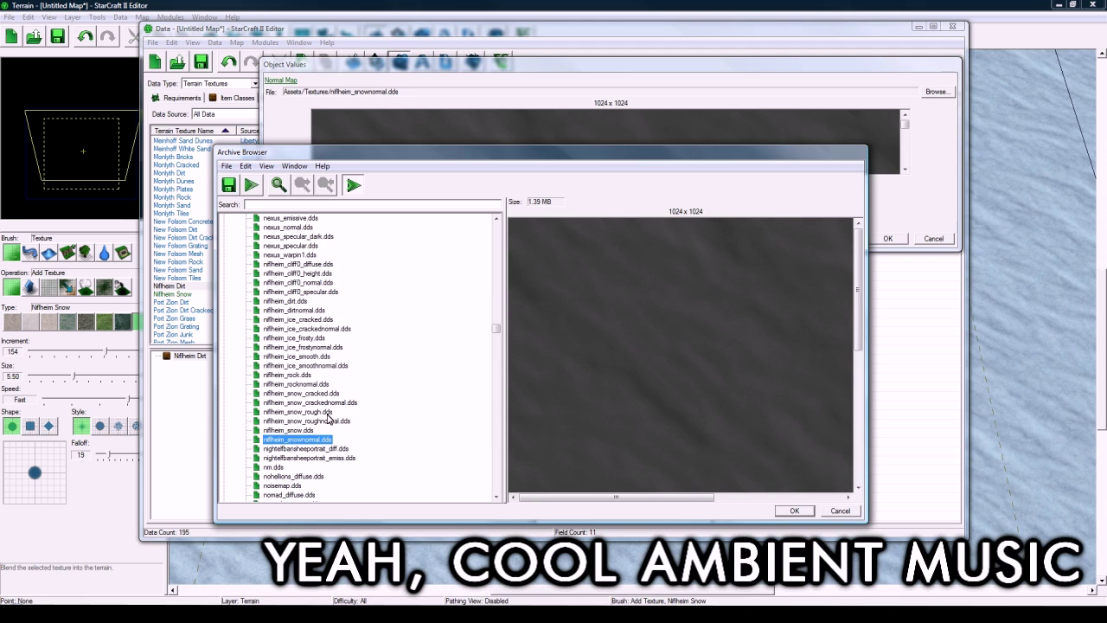
{"action": "left_click", "coordinate": [794, 510]}
{"action": "left_click", "coordinate": [766, 148]}
Set the Editor Icon to the snow icon file from the archive.
{"action": "double_click", "coordinate": [766, 148]}
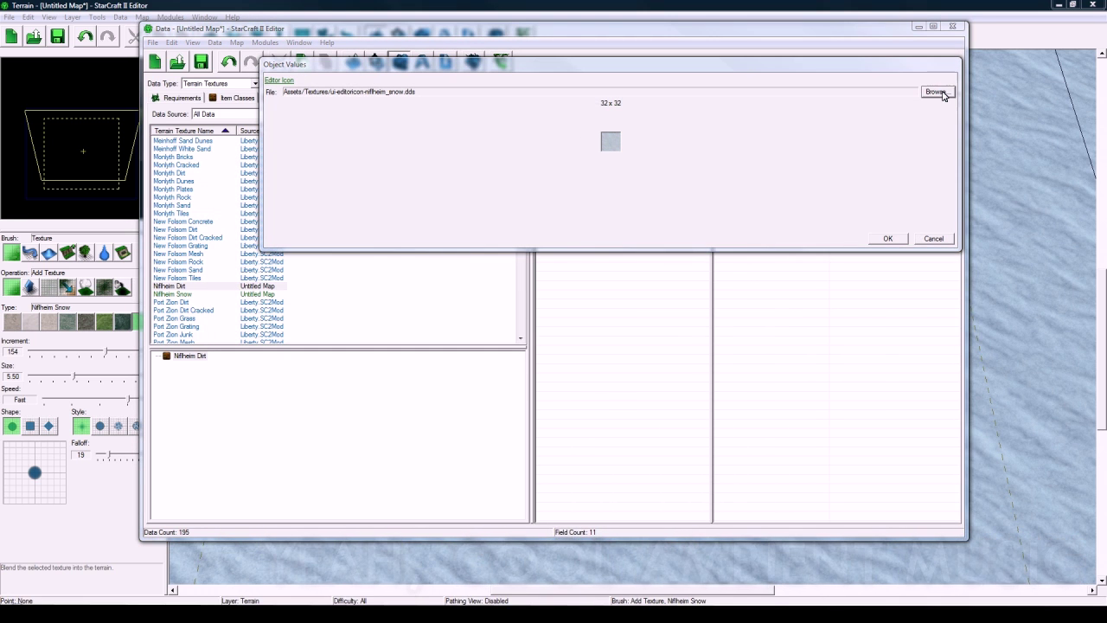
{"action": "left_click", "coordinate": [938, 92]}
{"action": "left_click", "coordinate": [320, 423]}
{"action": "left_click", "coordinate": [786, 511]}
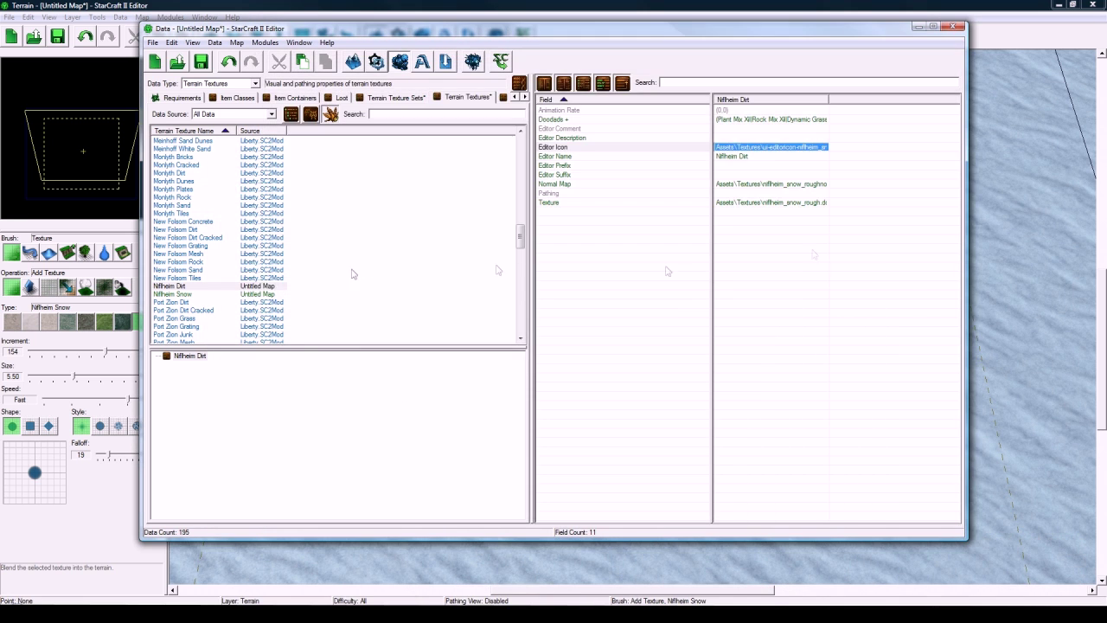
Rename the copied texture to Niflheim Snow Rough with a suggested matching ID.
{"action": "left_click", "coordinate": [196, 286]}
{"action": "double_click", "coordinate": [196, 287]}
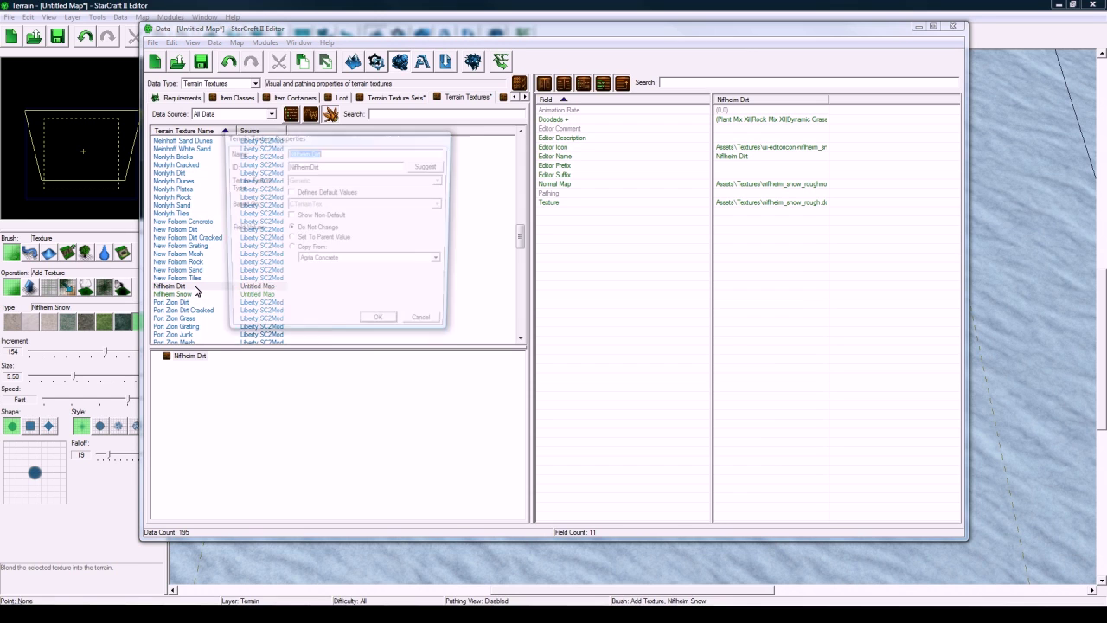
{"action": "left_click", "coordinate": [323, 153]}
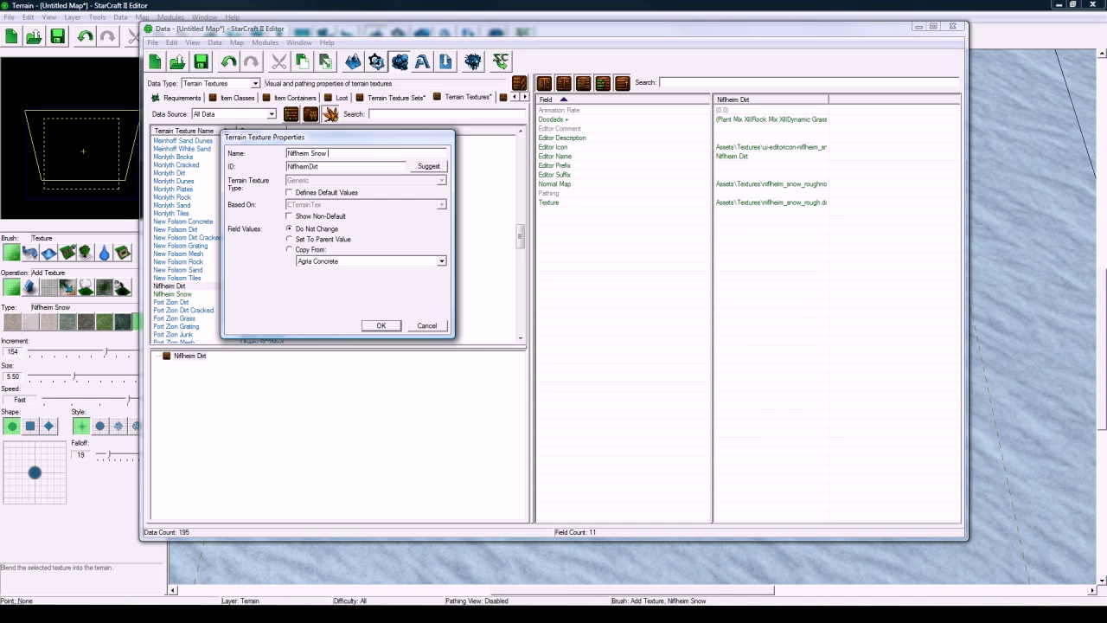
{"action": "left_click", "coordinate": [429, 167]}
{"action": "left_click", "coordinate": [378, 327]}
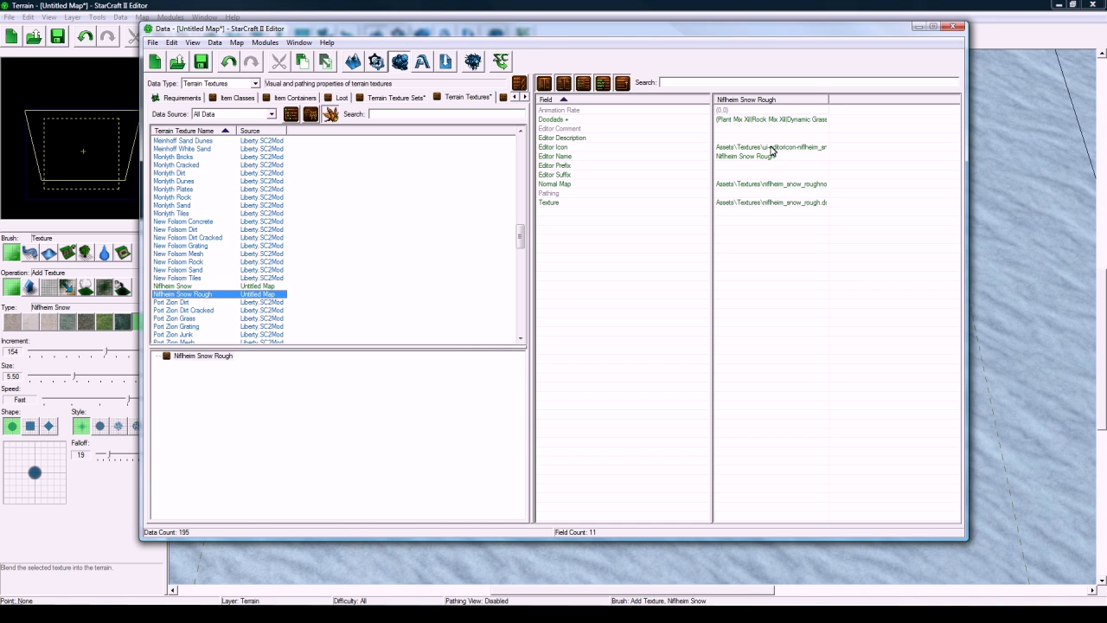
Delete every doodad (plant, rock, grass) from Niflheim Snow Rough and Niflheim Snow.
{"action": "double_click", "coordinate": [750, 119]}
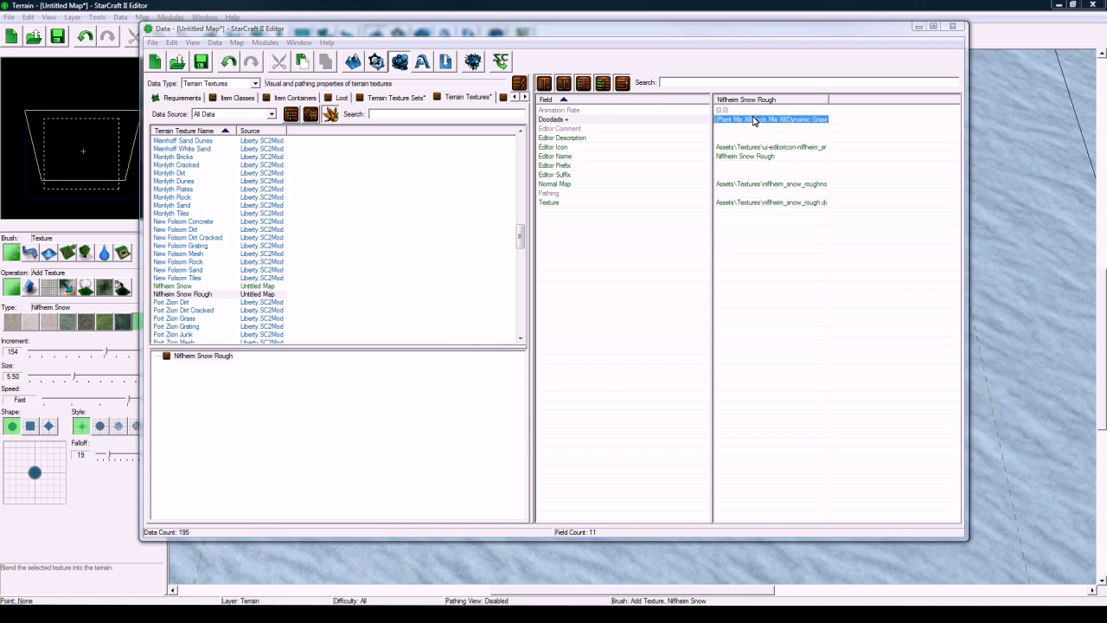
{"action": "left_click", "coordinate": [445, 105]}
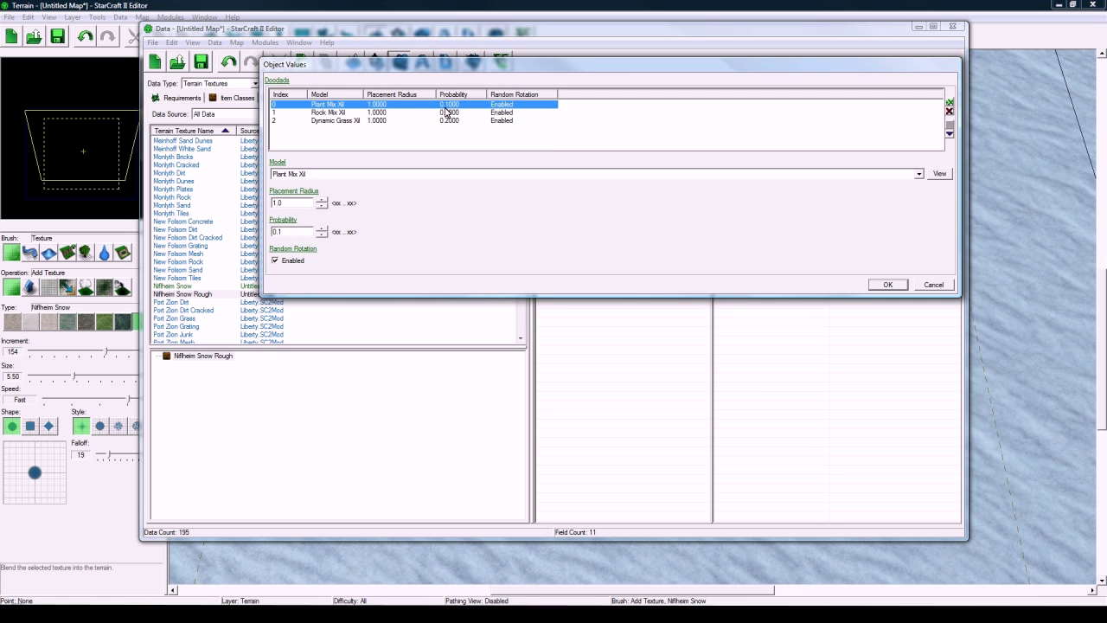
{"action": "left_click", "coordinate": [950, 111]}
{"action": "left_click", "coordinate": [950, 112]}
{"action": "left_click", "coordinate": [950, 112]}
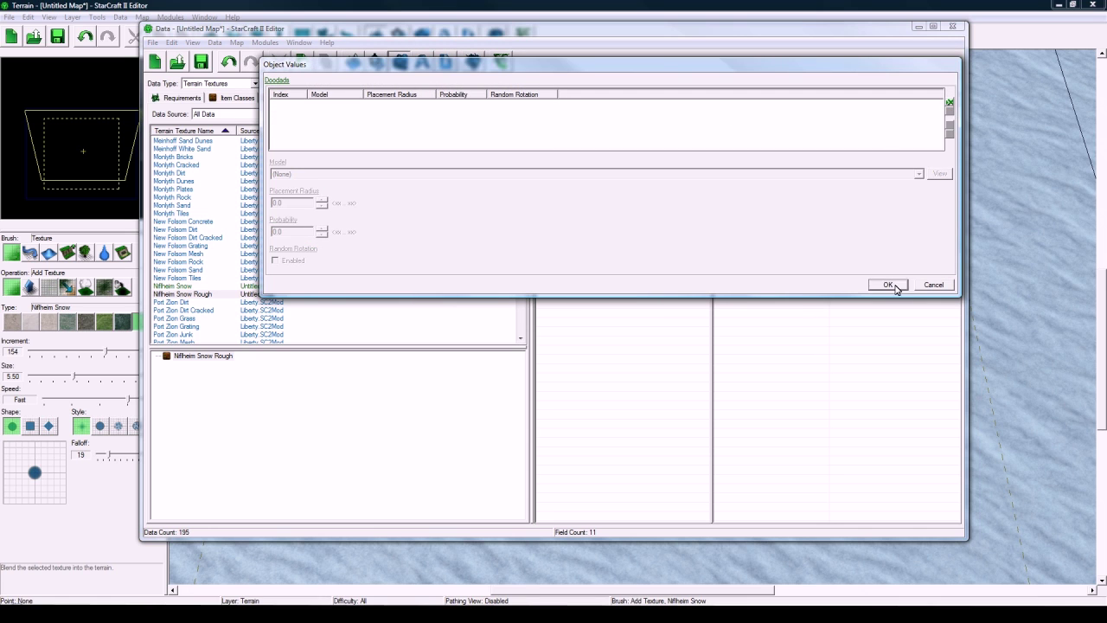
{"action": "left_click", "coordinate": [892, 285]}
{"action": "left_click", "coordinate": [211, 286]}
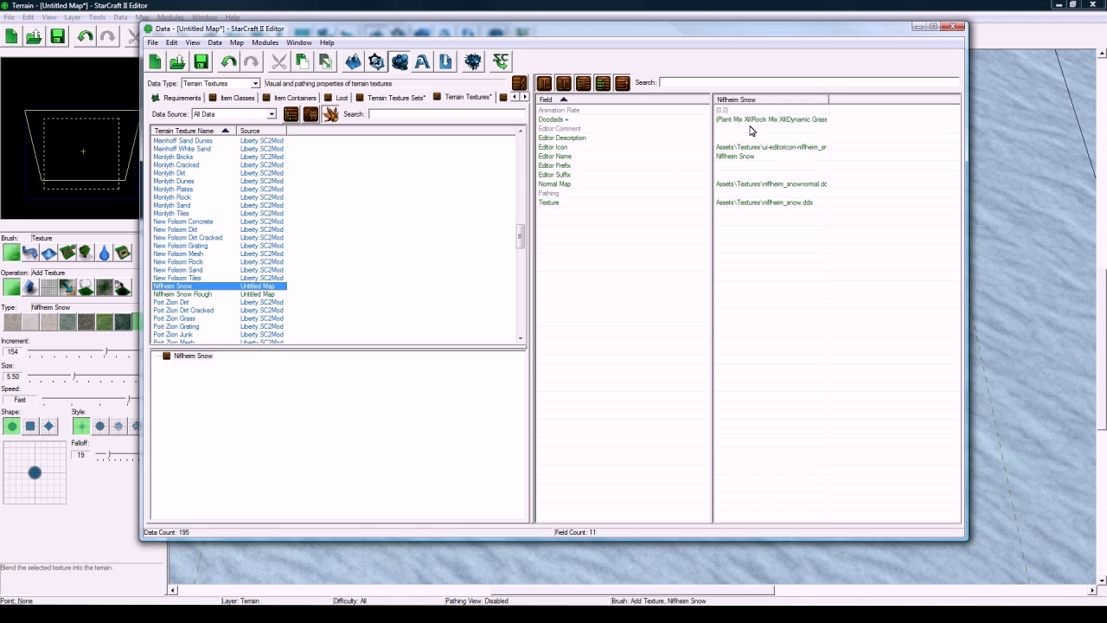
{"action": "double_click", "coordinate": [758, 122]}
{"action": "left_click", "coordinate": [374, 103]}
{"action": "left_click", "coordinate": [950, 112]}
{"action": "left_click", "coordinate": [950, 112]}
{"action": "left_click", "coordinate": [950, 112]}
{"action": "left_click", "coordinate": [889, 285]}
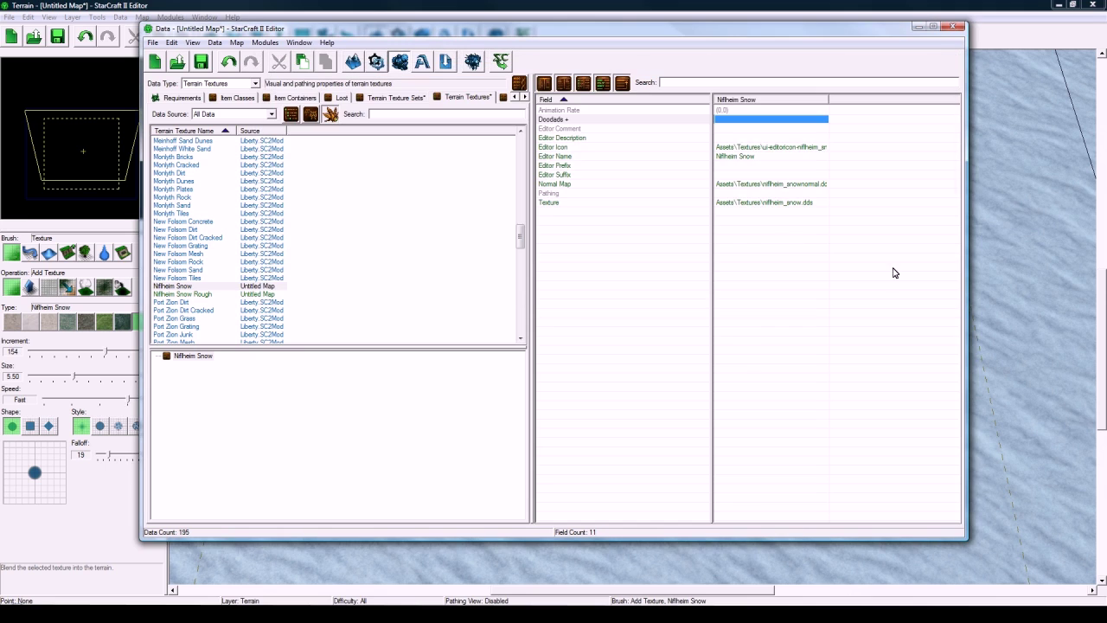
Duplicate textures into Niflheim cracked snow, ice and rock variants with their texture and normal map files.
{"action": "left_click", "coordinate": [189, 295]}
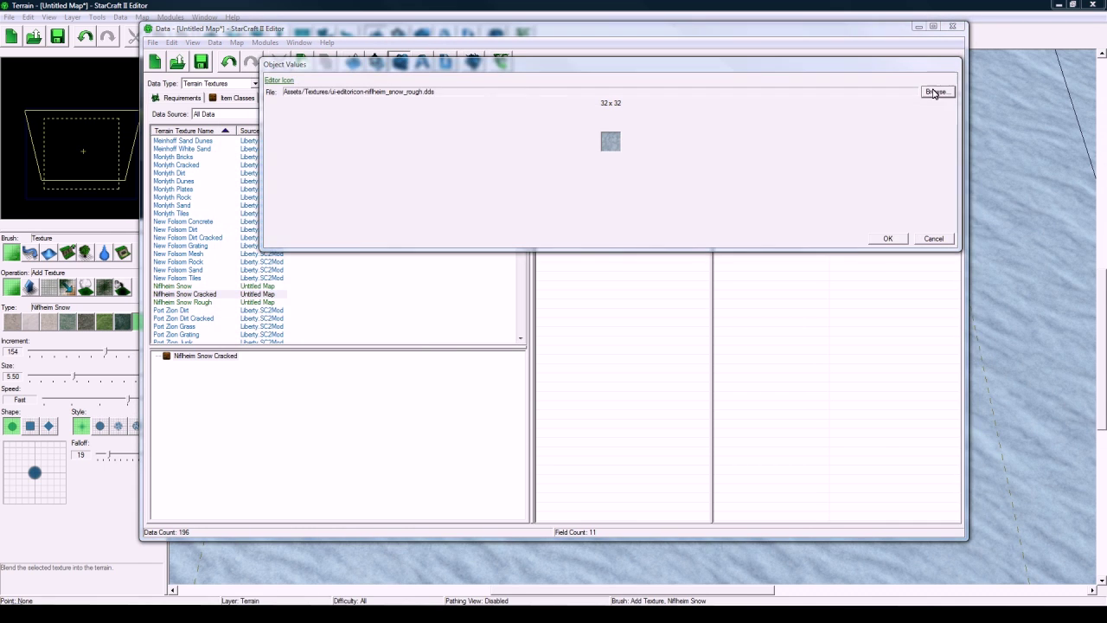
{"action": "left_click", "coordinate": [933, 92]}
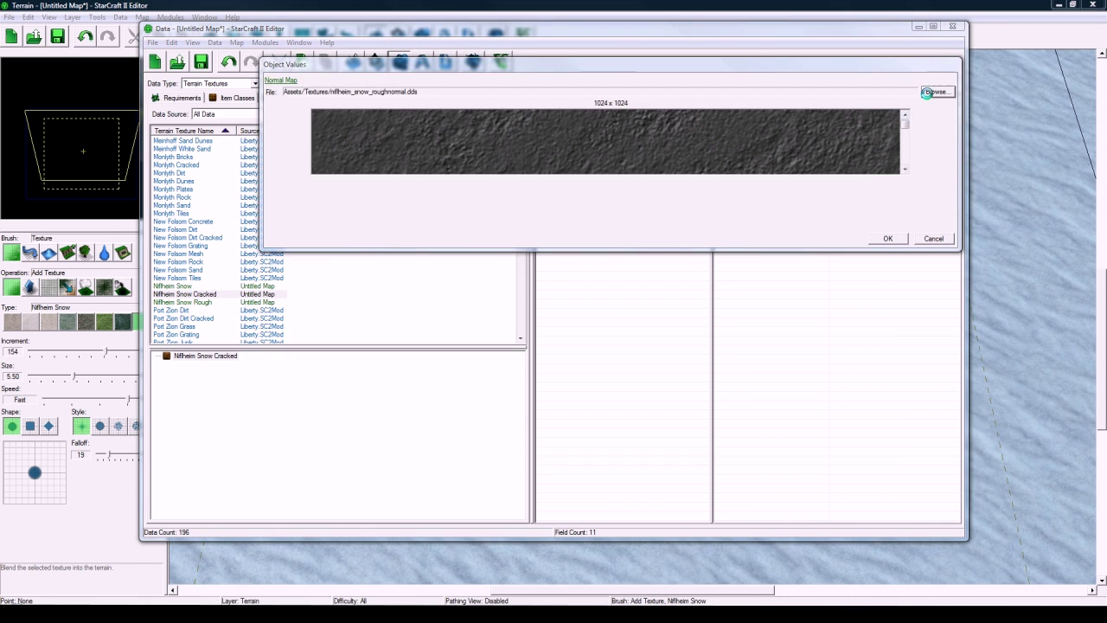
{"action": "left_click", "coordinate": [933, 92]}
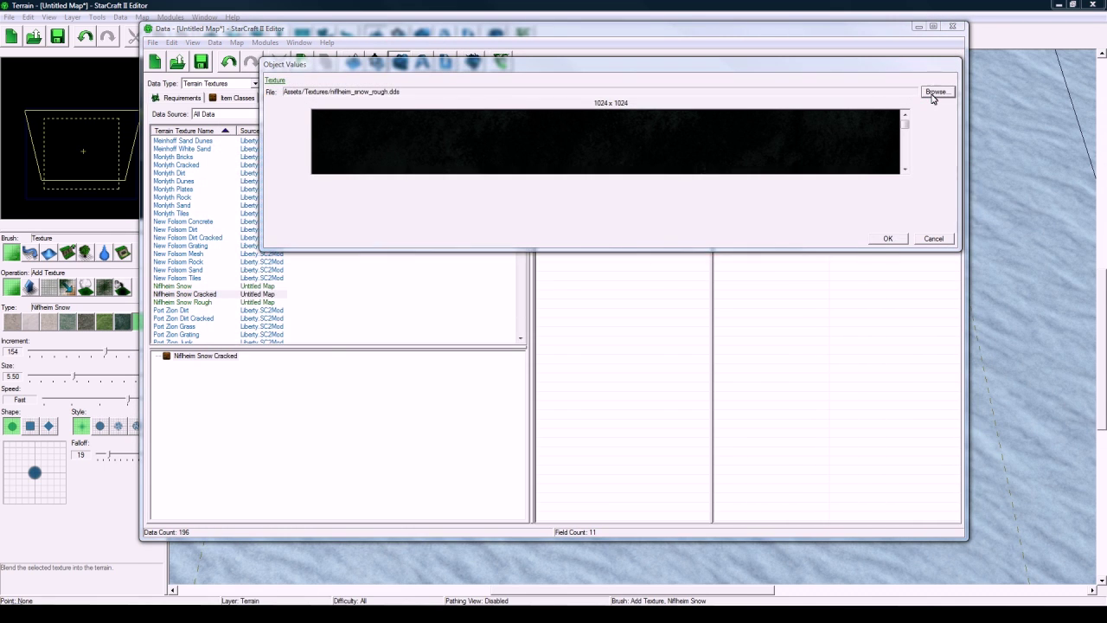
{"action": "left_click", "coordinate": [934, 92]}
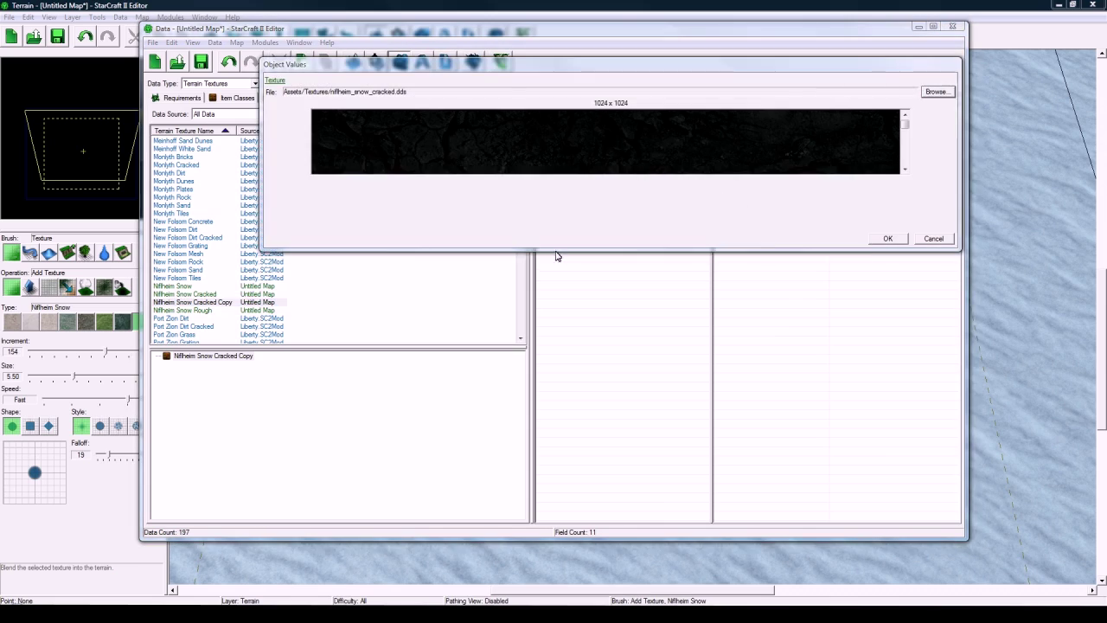
{"action": "left_click", "coordinate": [935, 92]}
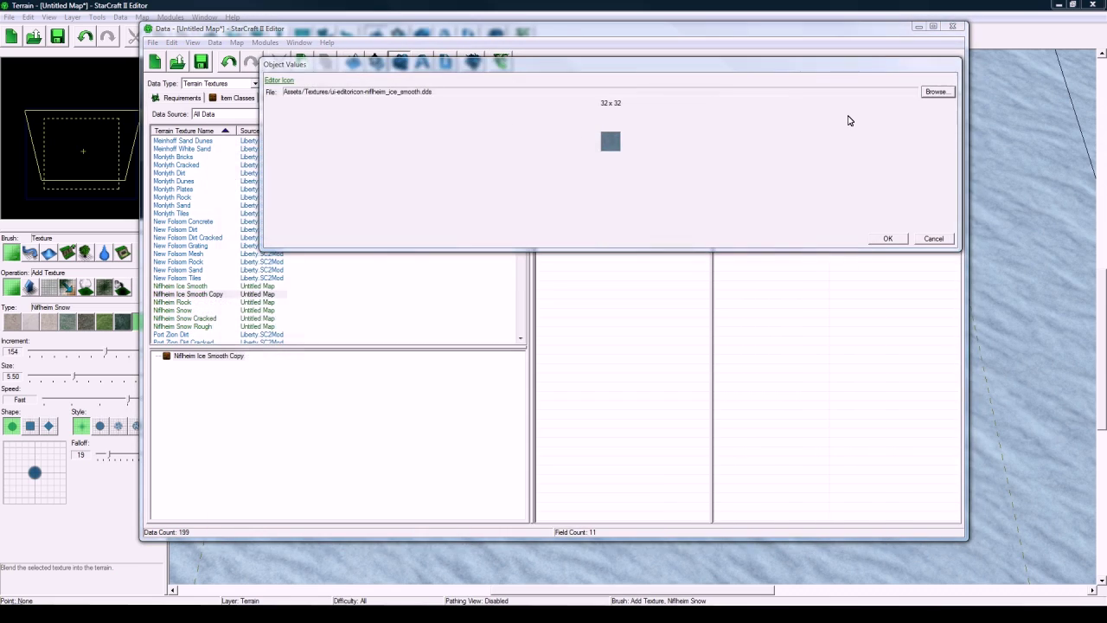
{"action": "left_click", "coordinate": [381, 325]}
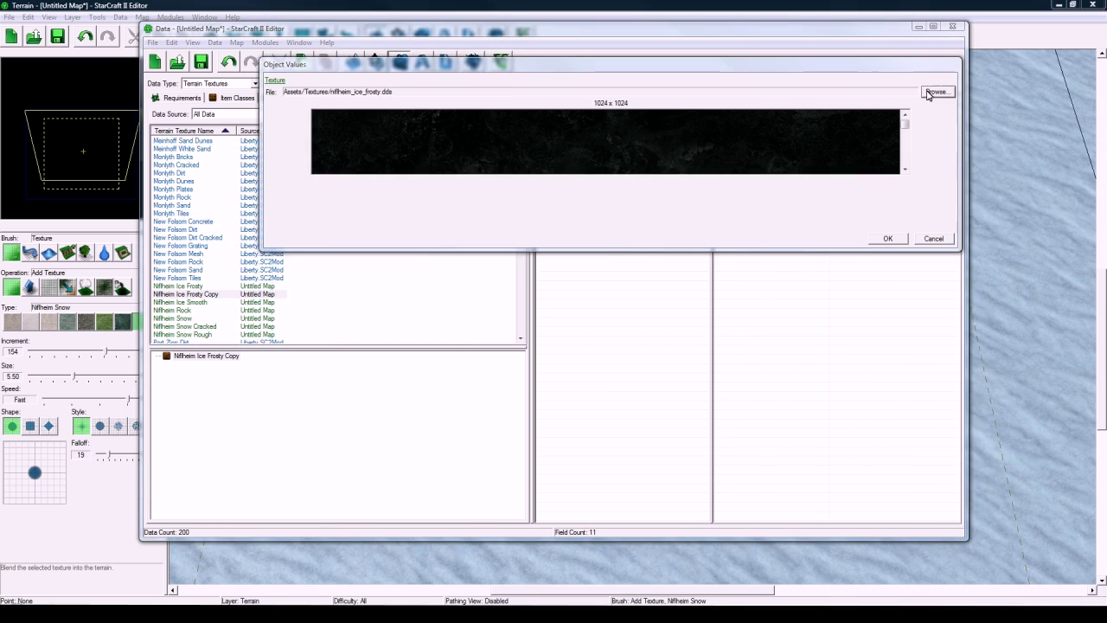
{"action": "left_click", "coordinate": [935, 91]}
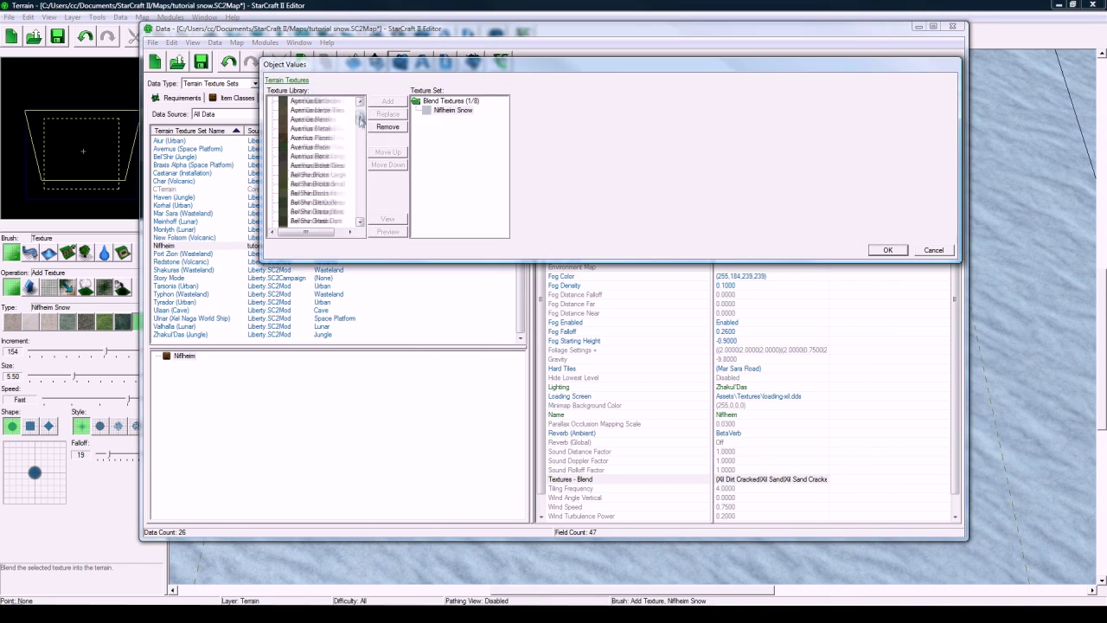
{"action": "left_click", "coordinate": [319, 155]}
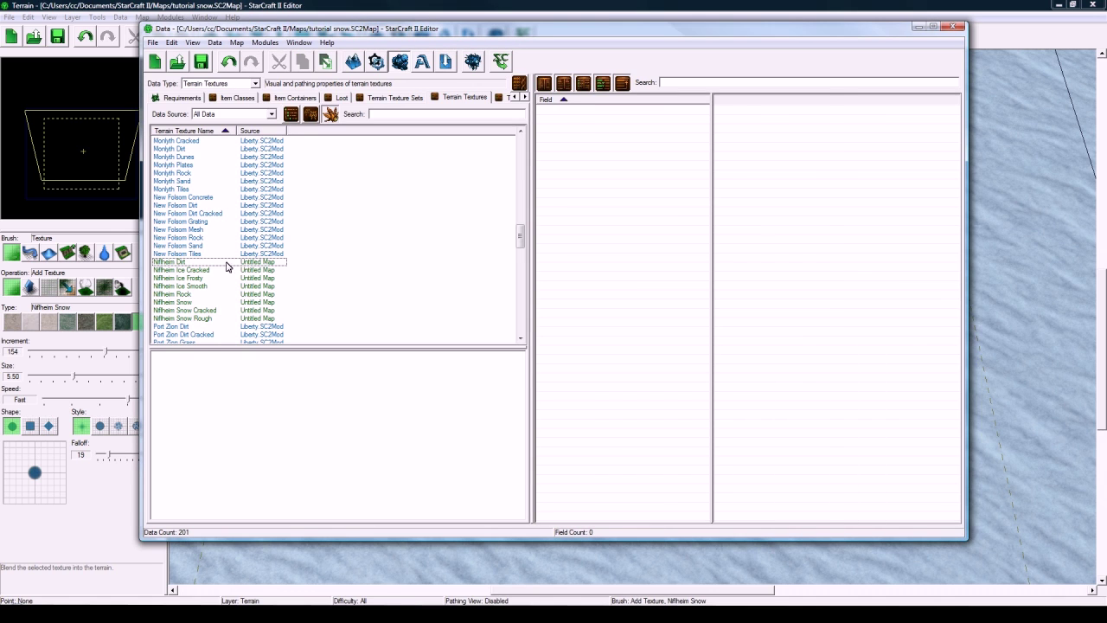
{"action": "left_click", "coordinate": [221, 262]}
{"action": "left_click", "coordinate": [217, 270]}
{"action": "left_click", "coordinate": [212, 278]}
{"action": "left_click", "coordinate": [208, 286]}
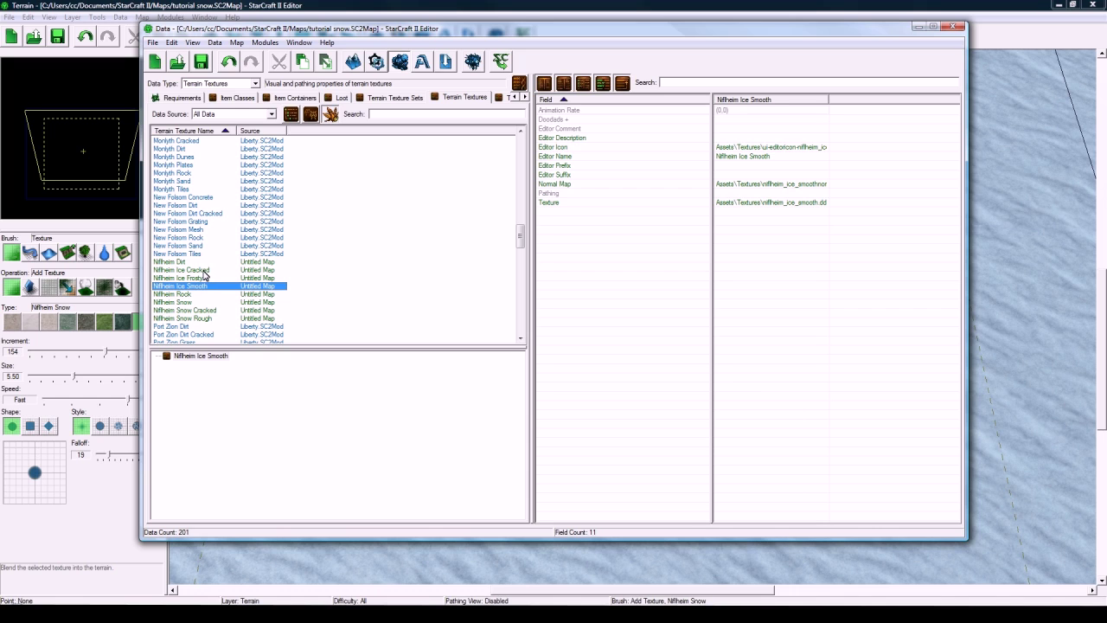
{"action": "left_click", "coordinate": [200, 261]}
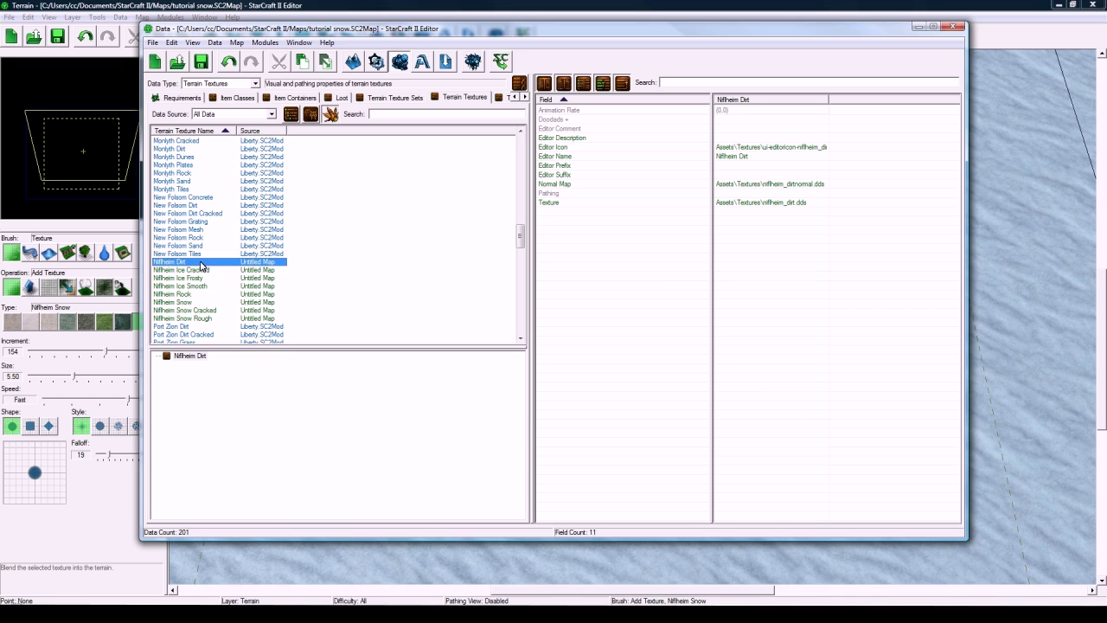
{"action": "left_click", "coordinate": [202, 319], "text": "shift"}
{"action": "right_click", "coordinate": [193, 268]}
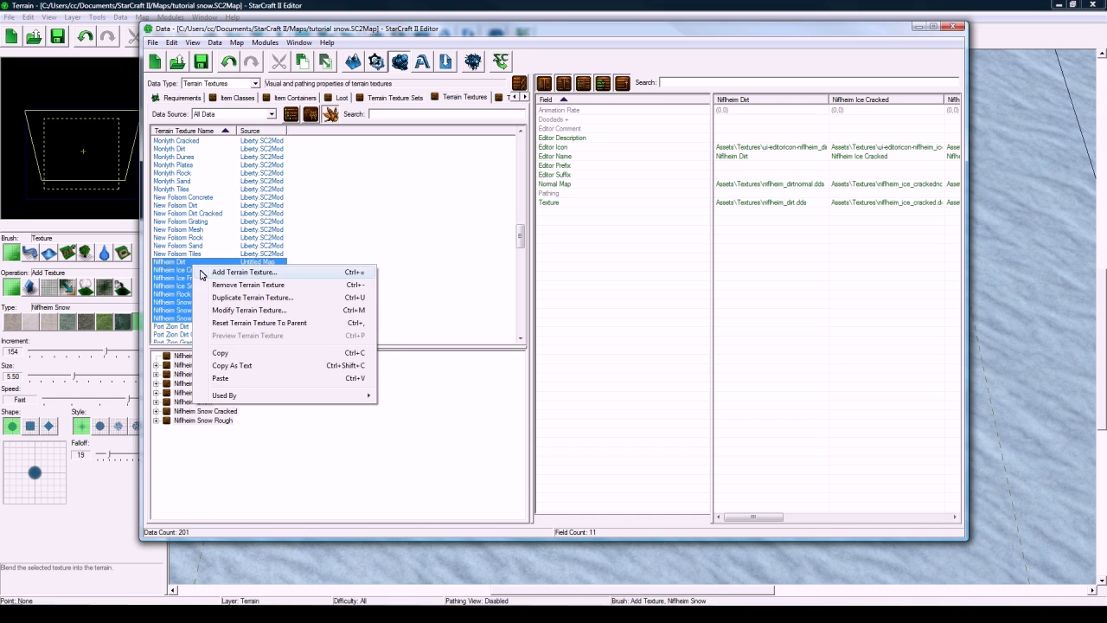
{"action": "left_click", "coordinate": [347, 215]}
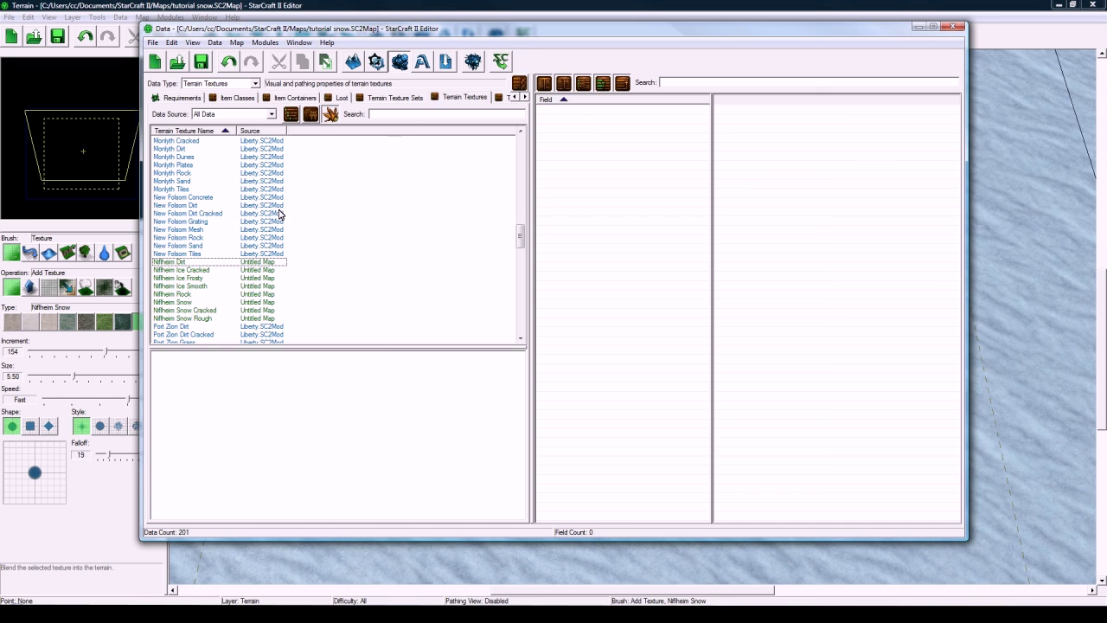
{"action": "left_click", "coordinate": [208, 263]}
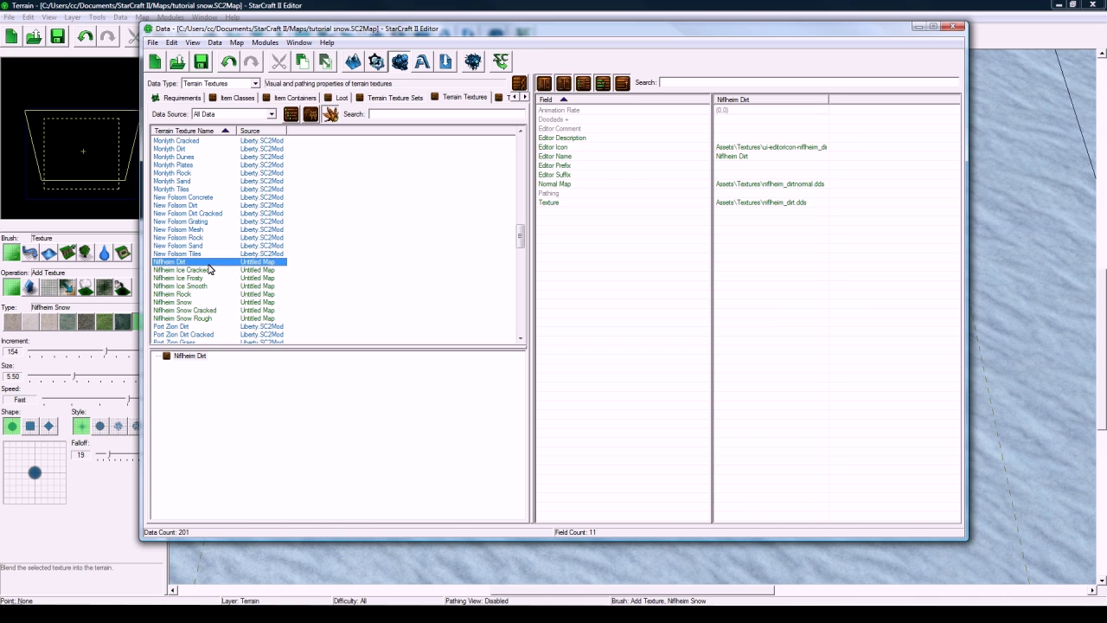
Rename the Xil (Wasteland) texture set to Niflheim.
{"action": "left_click", "coordinate": [386, 99]}
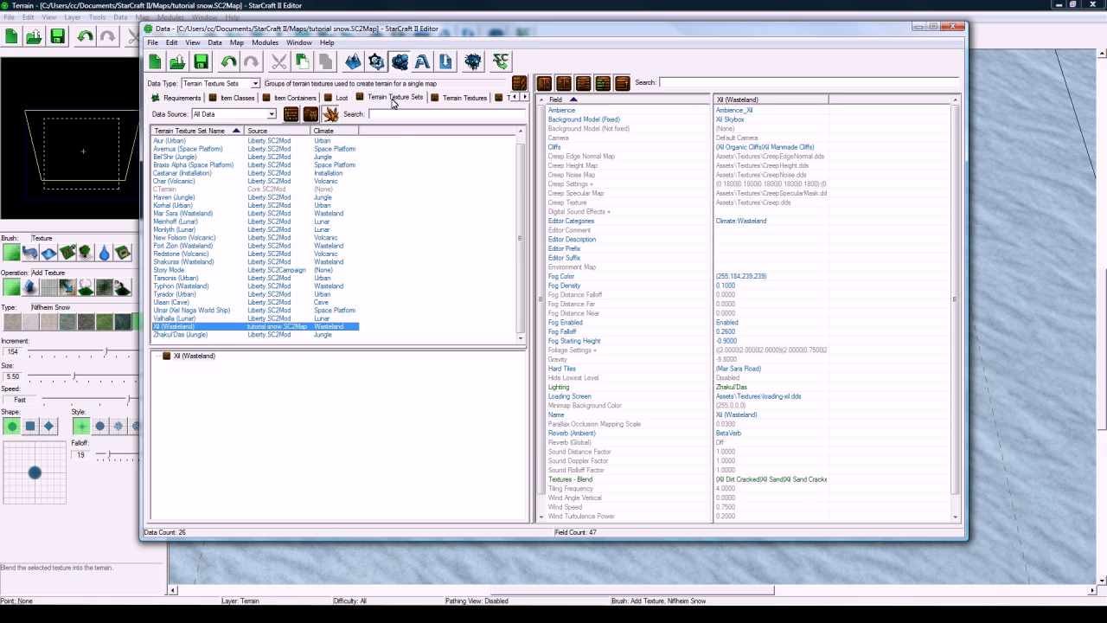
{"action": "key", "text": "ctrl+Tab"}
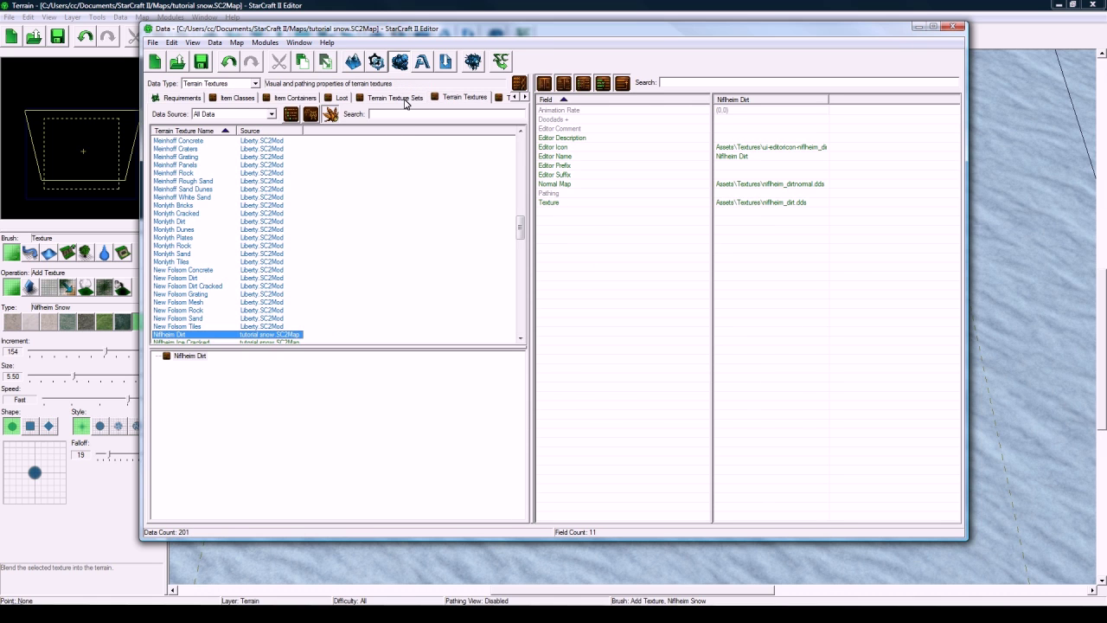
{"action": "scroll", "coordinate": [360, 192], "scroll_direction": "down", "scroll_amount": 4}
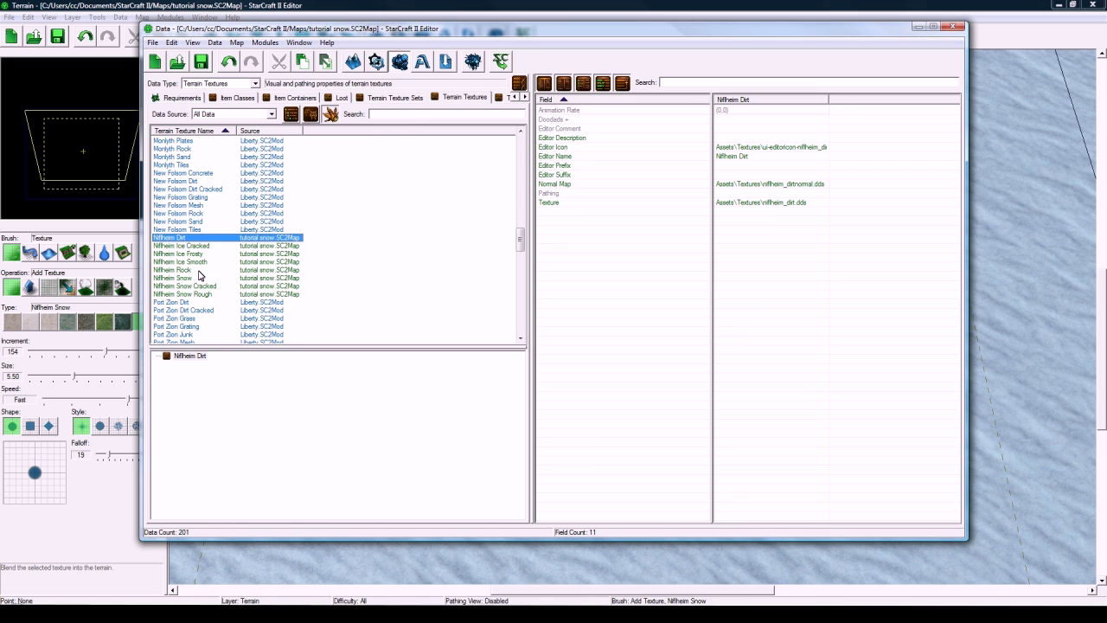
{"action": "left_click", "coordinate": [398, 98]}
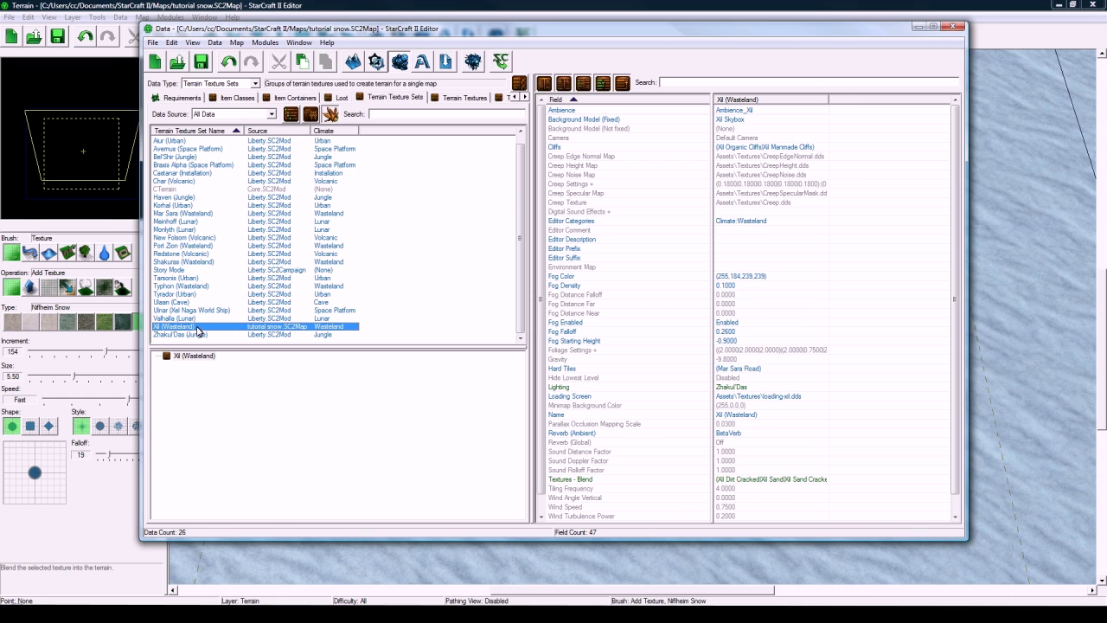
{"action": "double_click", "coordinate": [174, 326]}
{"action": "type", "text": "Niflheim"}
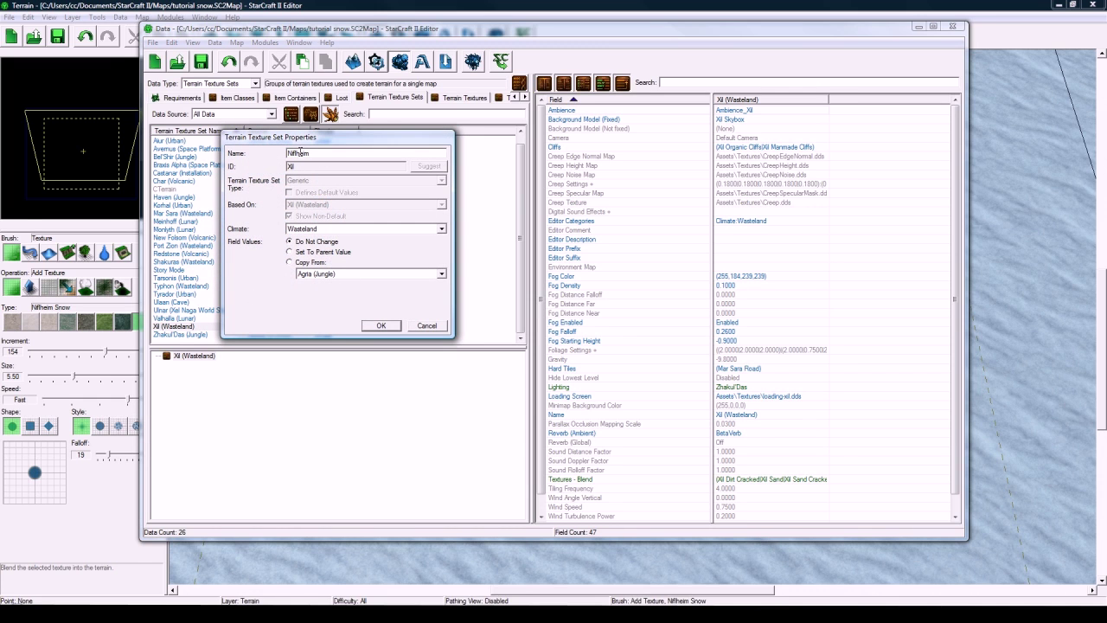
{"action": "left_click", "coordinate": [370, 324]}
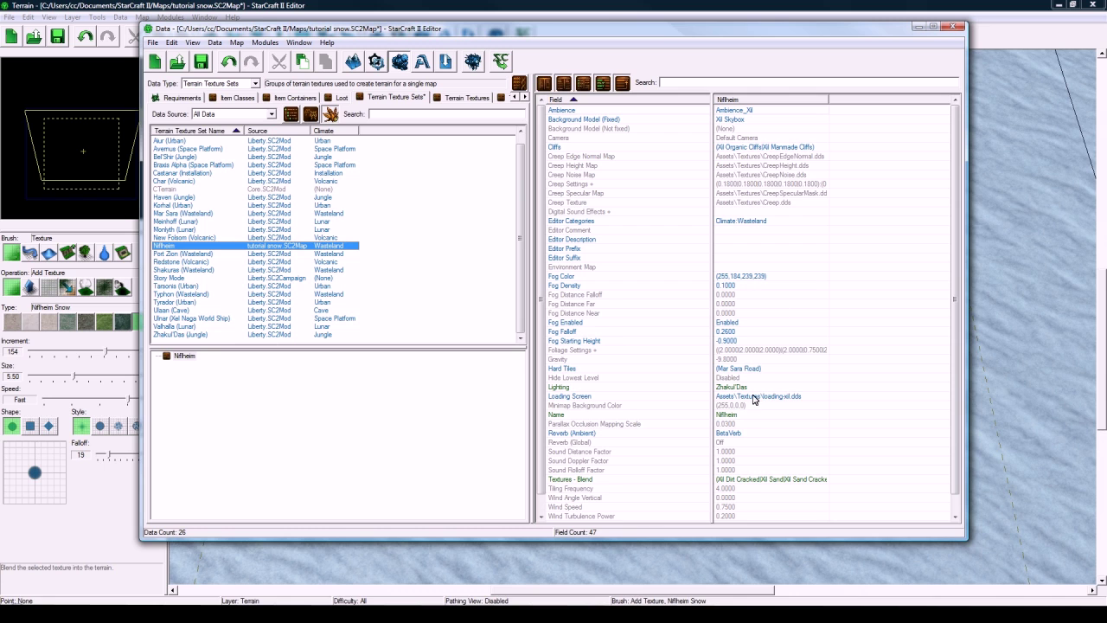
Remove the Xil textures from the set's Textures - Blend list.
{"action": "double_click", "coordinate": [761, 480]}
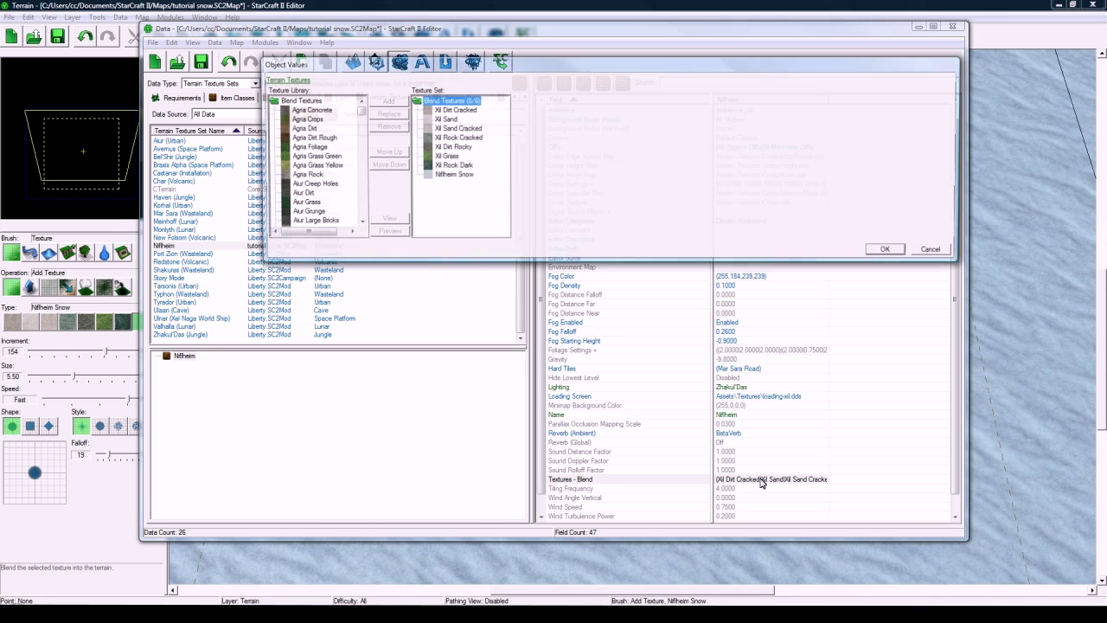
{"action": "left_click", "coordinate": [455, 110]}
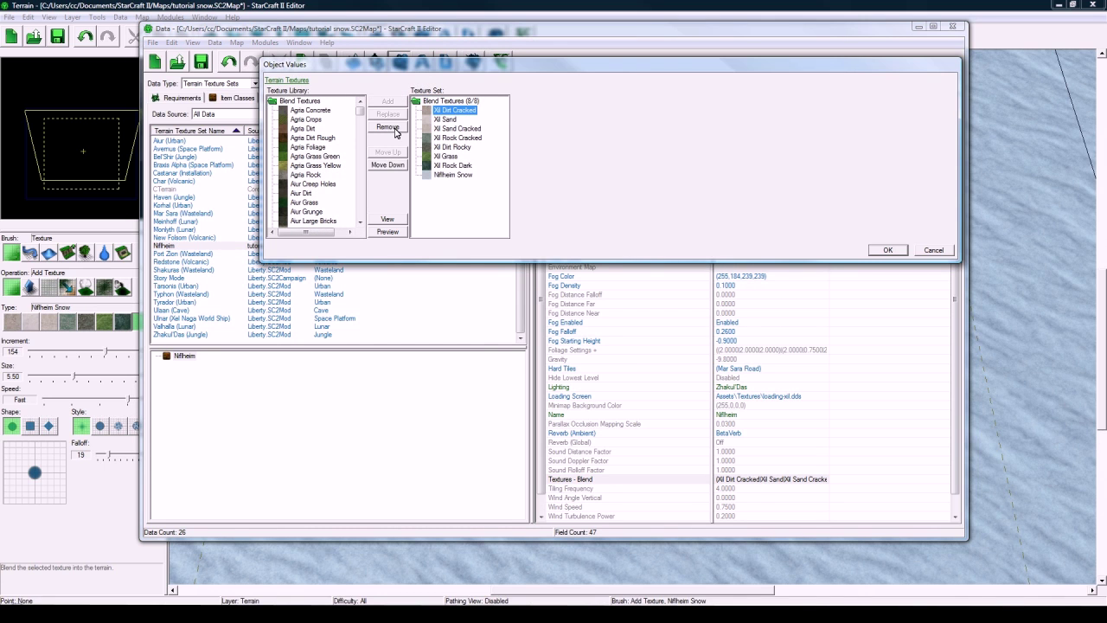
{"action": "left_click", "coordinate": [395, 130]}
{"action": "left_click", "coordinate": [394, 130]}
{"action": "left_click", "coordinate": [395, 129]}
{"action": "left_click", "coordinate": [394, 129]}
{"action": "left_click", "coordinate": [394, 129]}
{"action": "left_click", "coordinate": [394, 130]}
{"action": "left_click", "coordinate": [394, 130]}
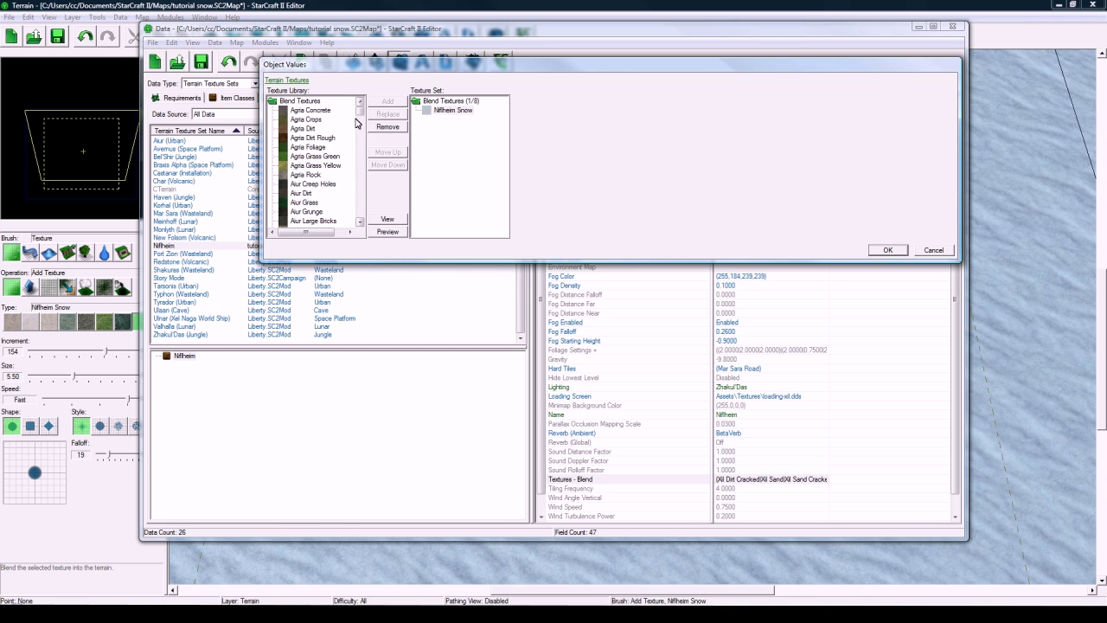
{"action": "left_click_drag", "start_coordinate": [357, 116], "coordinate": [356, 163]}
Add Niflheim Dirt, the Niflheim ice textures and Niflheim Snow Rough to the blend list.
{"action": "left_click", "coordinate": [320, 147]}
{"action": "left_click", "coordinate": [391, 103]}
{"action": "left_click", "coordinate": [333, 156]}
{"action": "left_click", "coordinate": [331, 166], "text": "shift"}
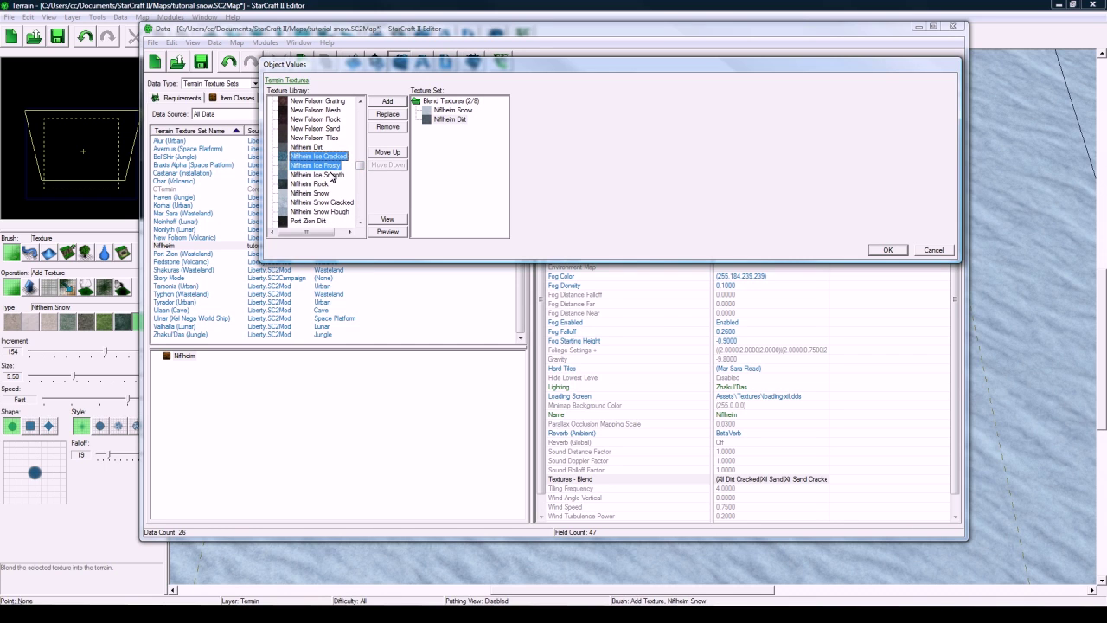
{"action": "left_click", "coordinate": [309, 193], "text": "shift"}
{"action": "left_click", "coordinate": [320, 211], "text": "shift"}
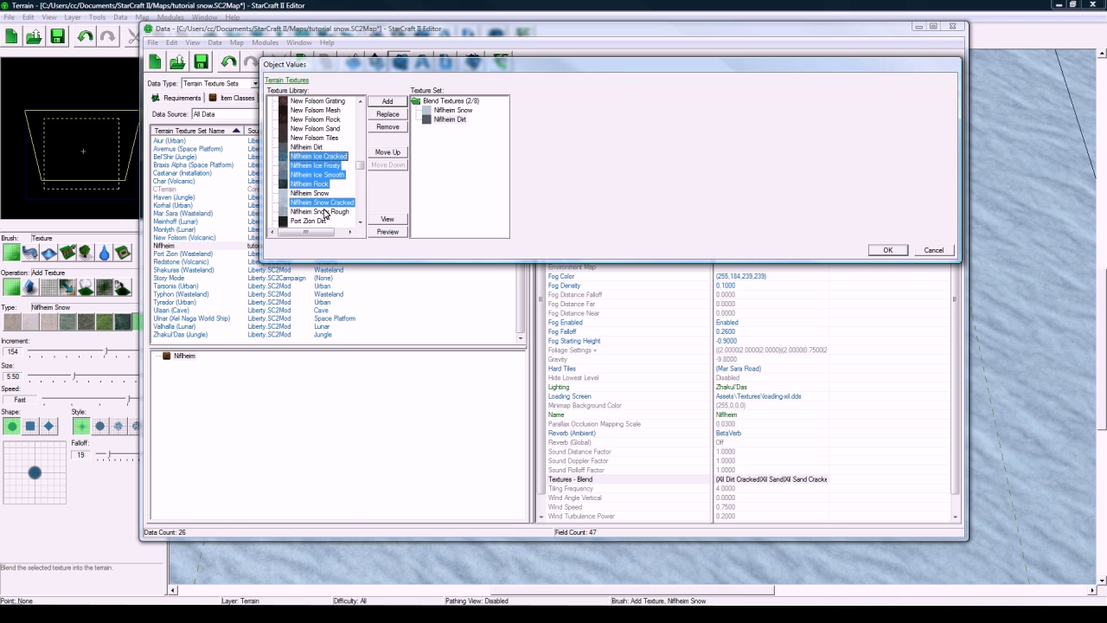
{"action": "left_click", "coordinate": [386, 102]}
{"action": "left_click", "coordinate": [887, 251]}
Replace the set's Creep.dds creep texture with creep_niflheim.dds, found by searching the archive.
{"action": "scroll", "coordinate": [736, 391], "scroll_direction": "down", "scroll_amount": 1}
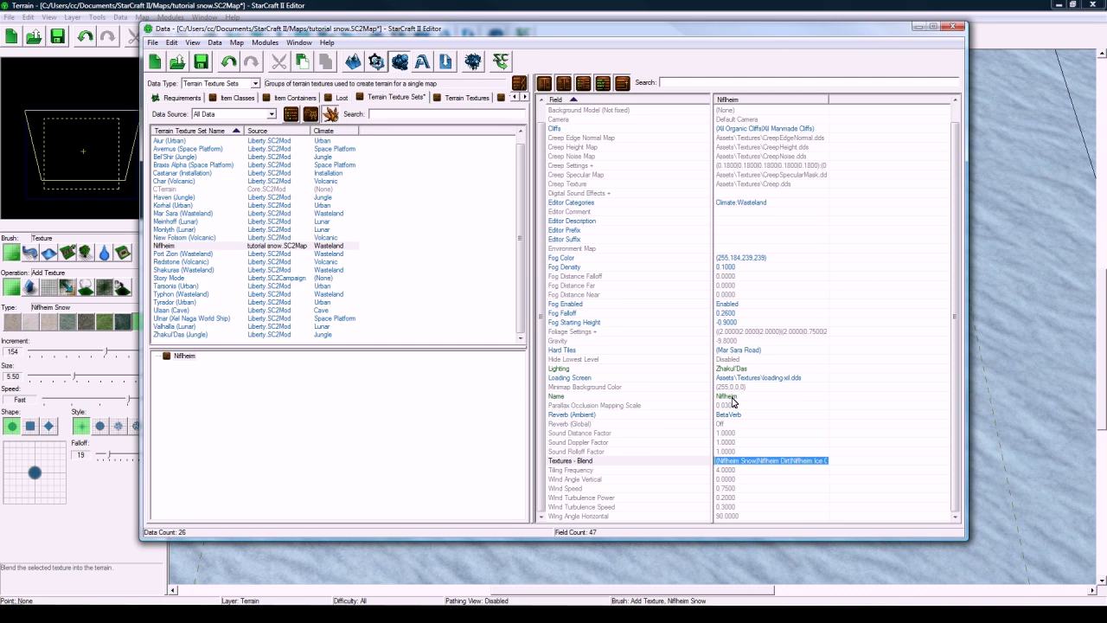
{"action": "left_click", "coordinate": [745, 369]}
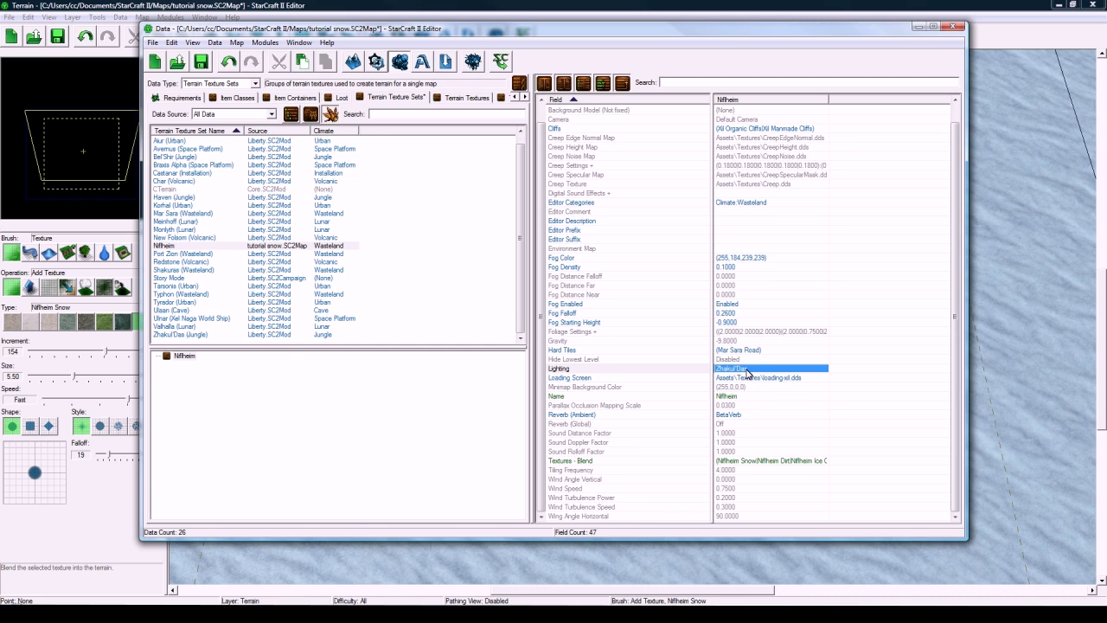
{"action": "scroll", "coordinate": [755, 285], "scroll_direction": "up", "scroll_amount": 1}
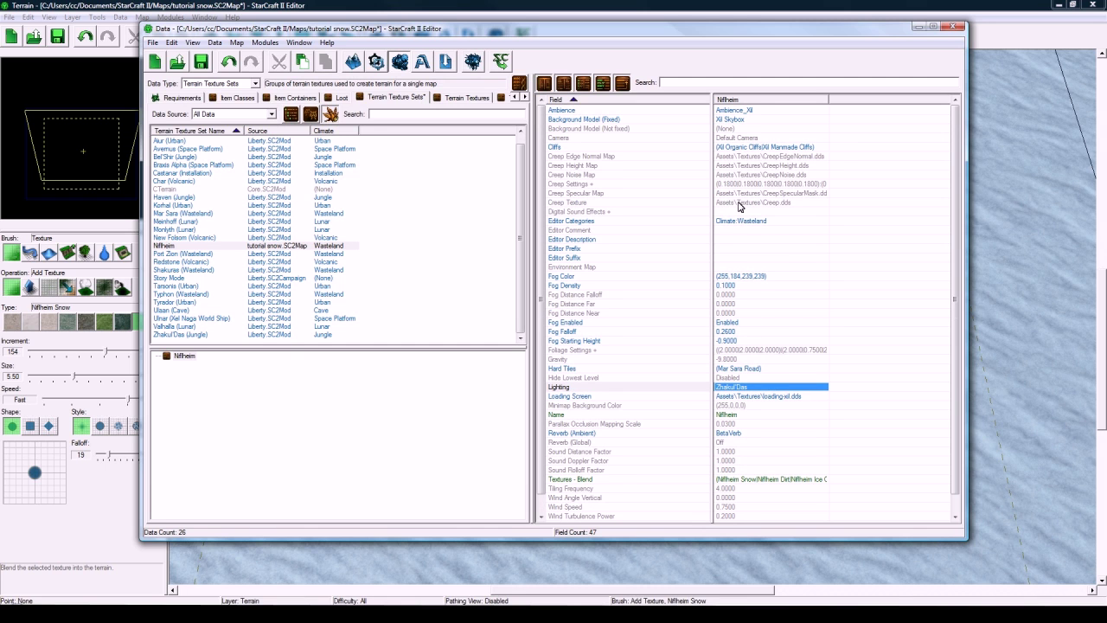
{"action": "double_click", "coordinate": [740, 204]}
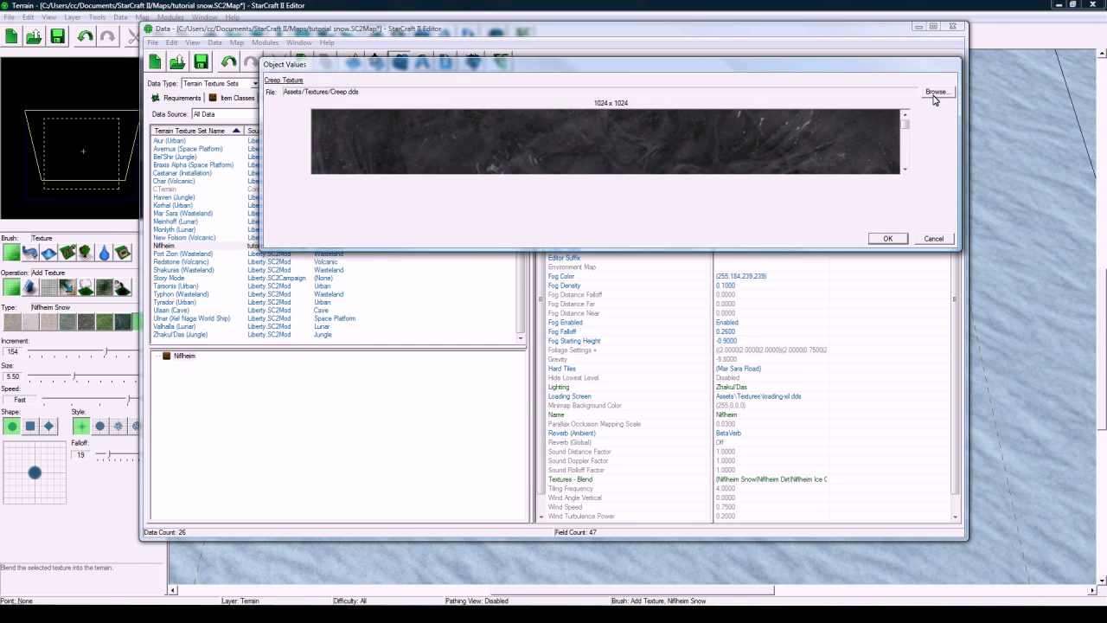
{"action": "left_click", "coordinate": [933, 93]}
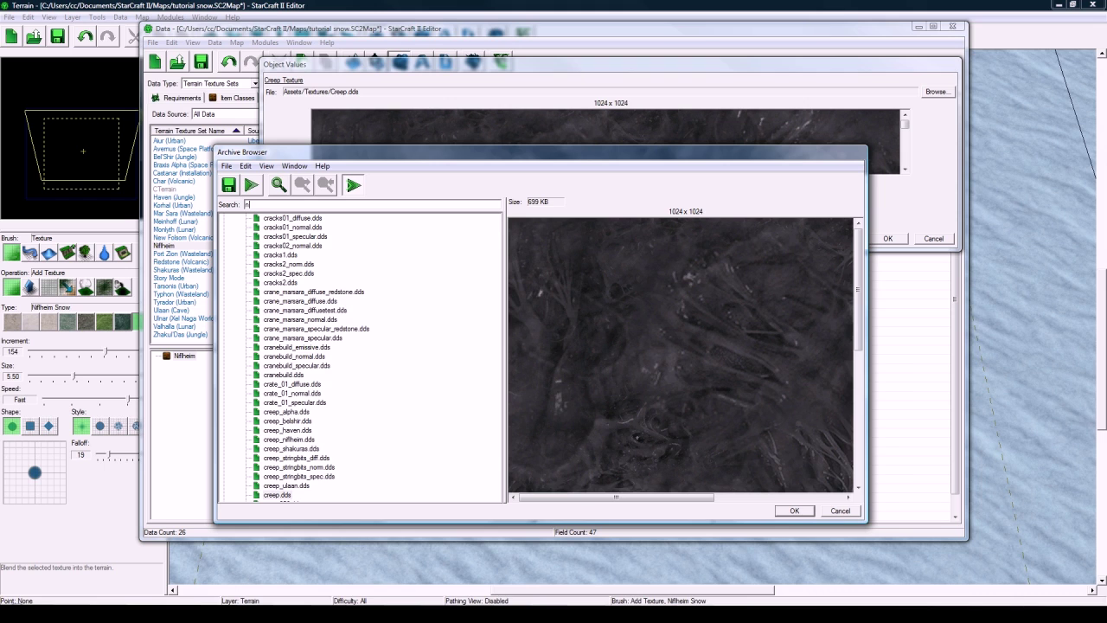
{"action": "type", "text": "iflhe"}
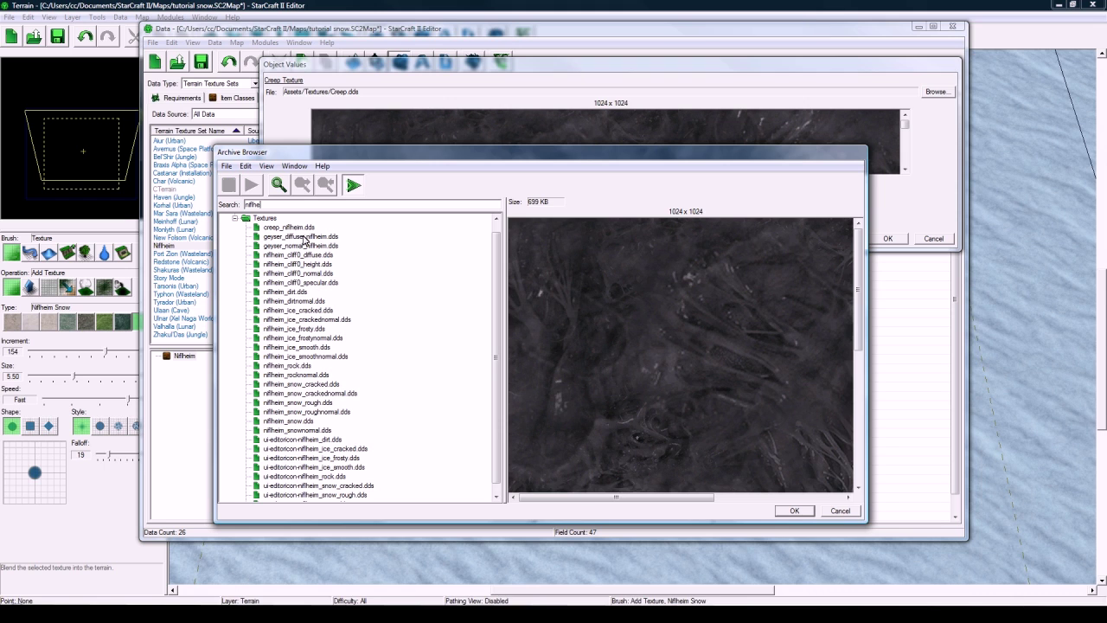
{"action": "left_click", "coordinate": [298, 228]}
{"action": "left_click", "coordinate": [794, 512]}
{"action": "left_click", "coordinate": [887, 239]}
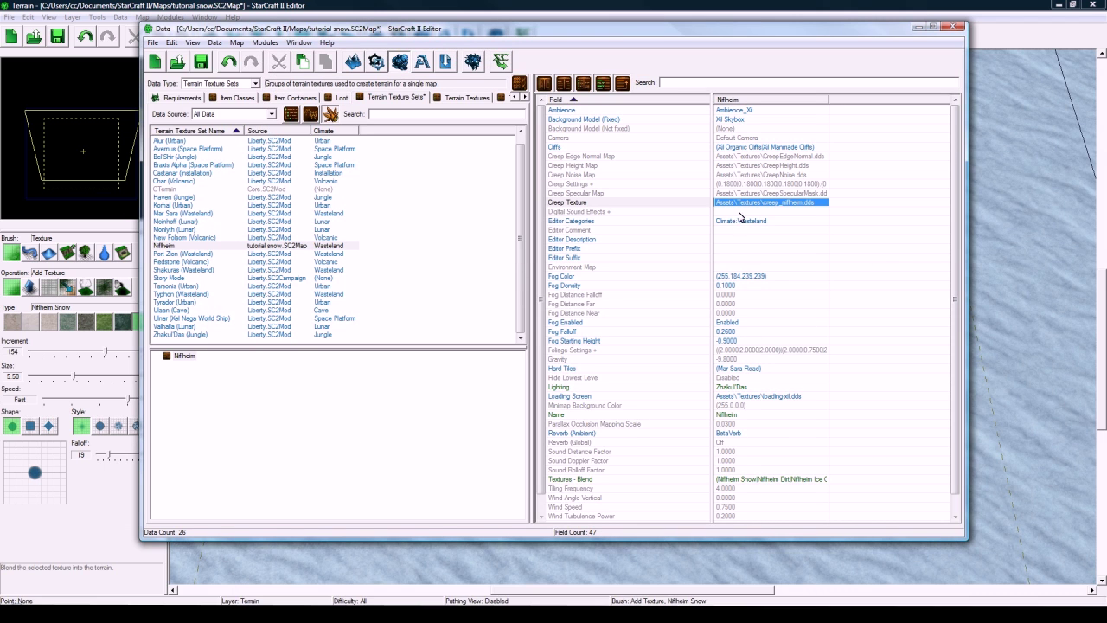
Swap Xil Manmade Cliffs for Zhakul'Das Manmade Cliffs, keeping Ambience_Xil, and save the map.
{"action": "double_click", "coordinate": [730, 112]}
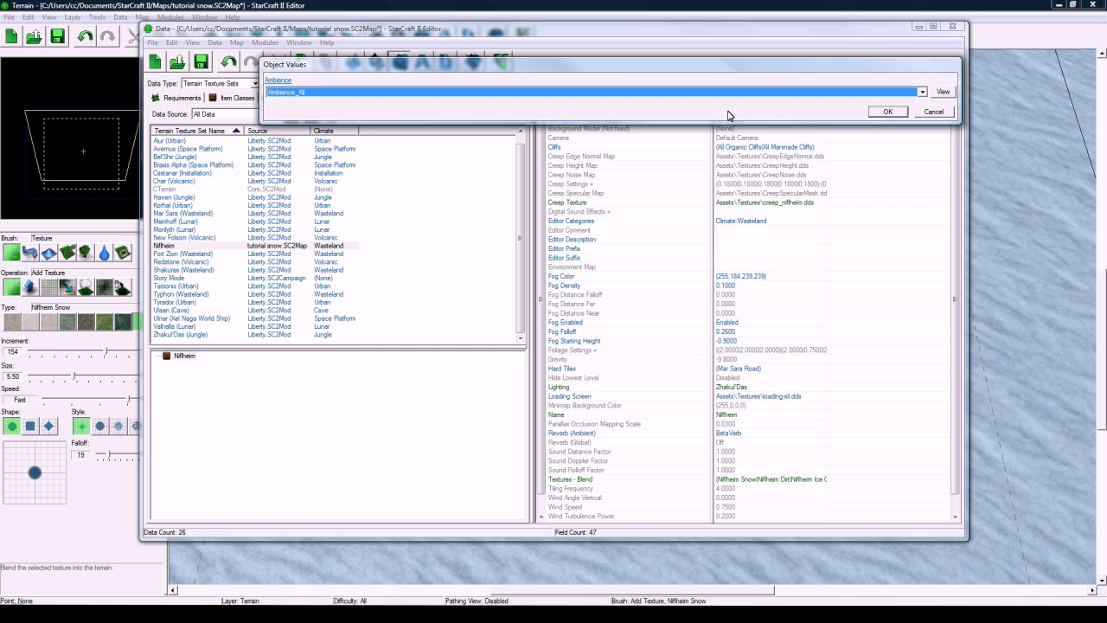
{"action": "left_click", "coordinate": [933, 111]}
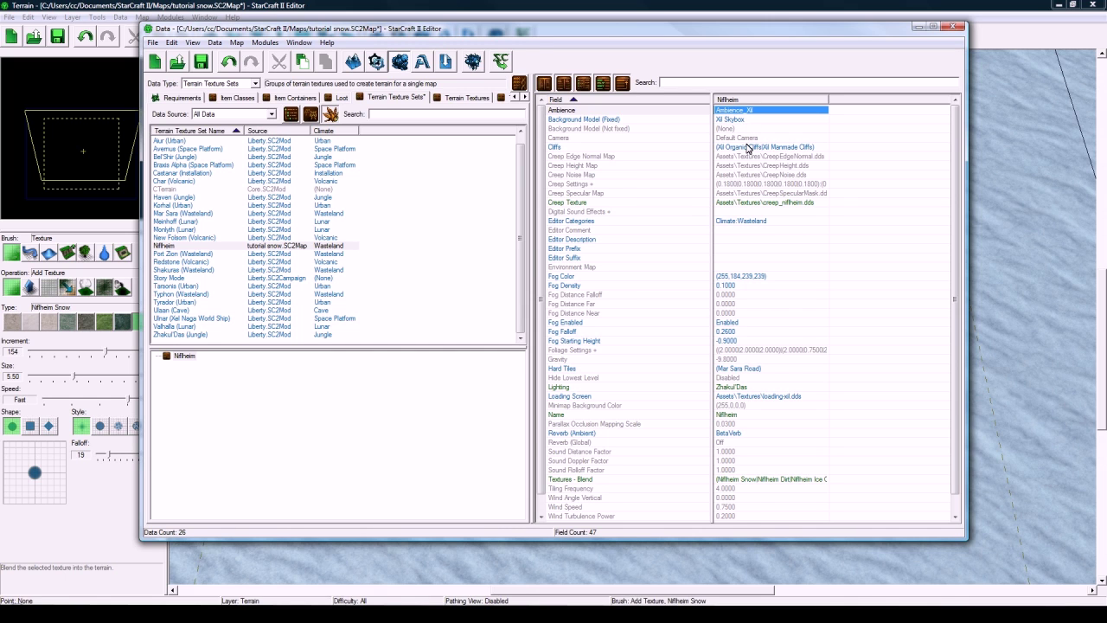
{"action": "double_click", "coordinate": [747, 148]}
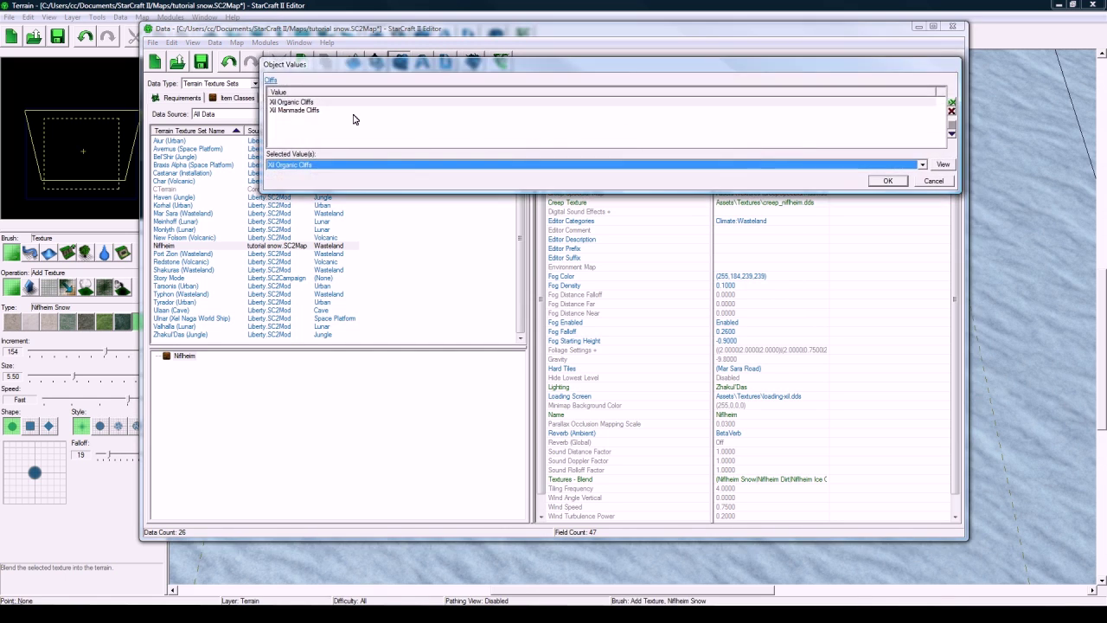
{"action": "left_click", "coordinate": [313, 111]}
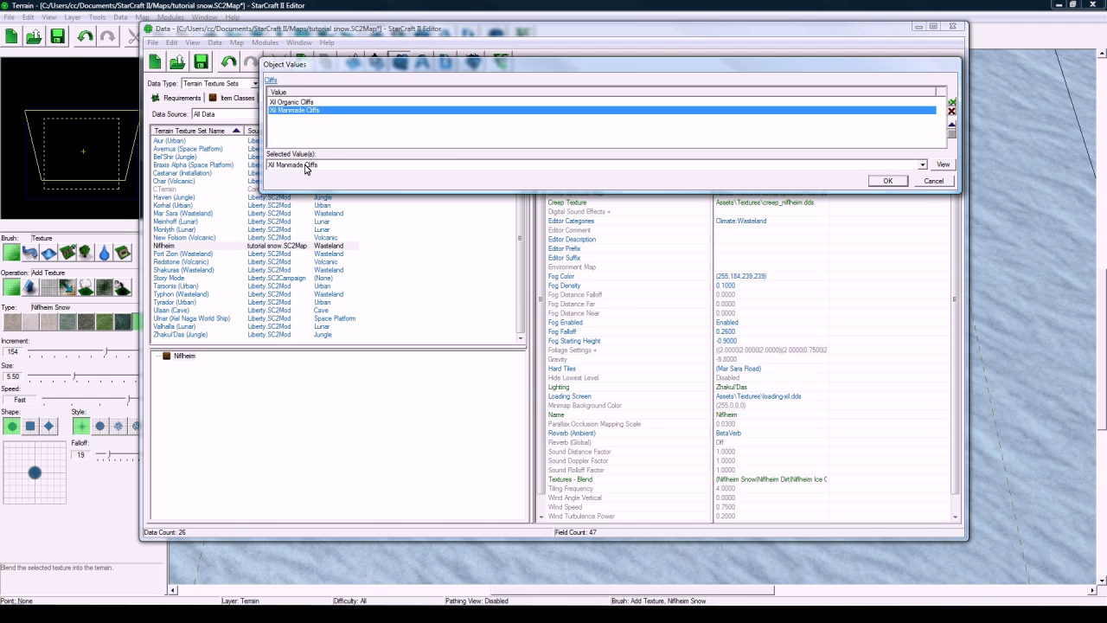
{"action": "left_click", "coordinate": [306, 166]}
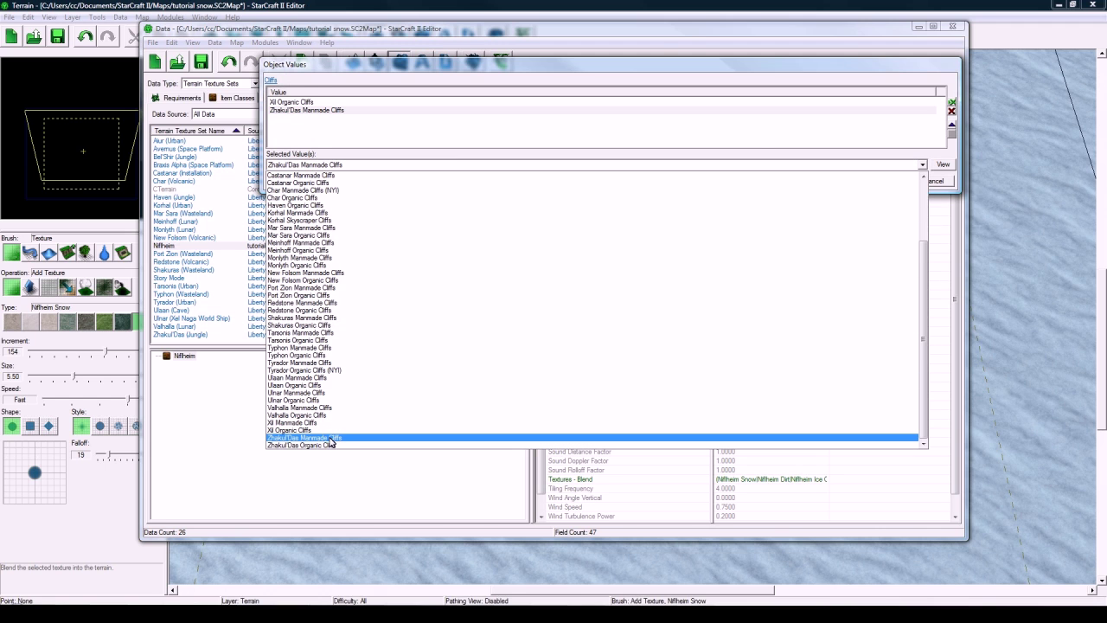
{"action": "left_click", "coordinate": [329, 438]}
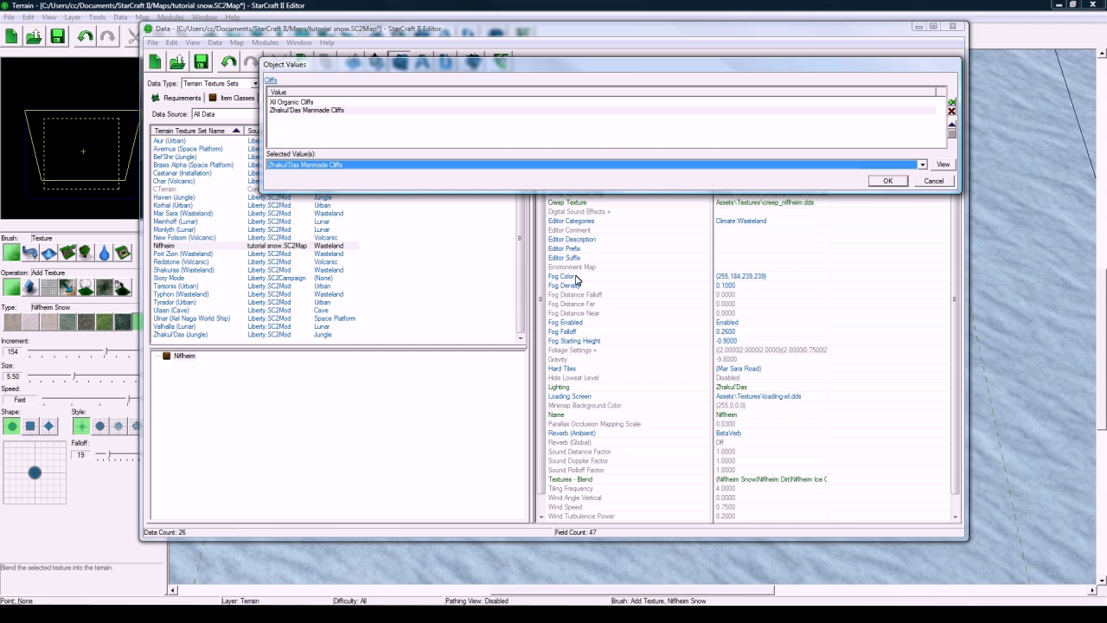
{"action": "left_click", "coordinate": [888, 182]}
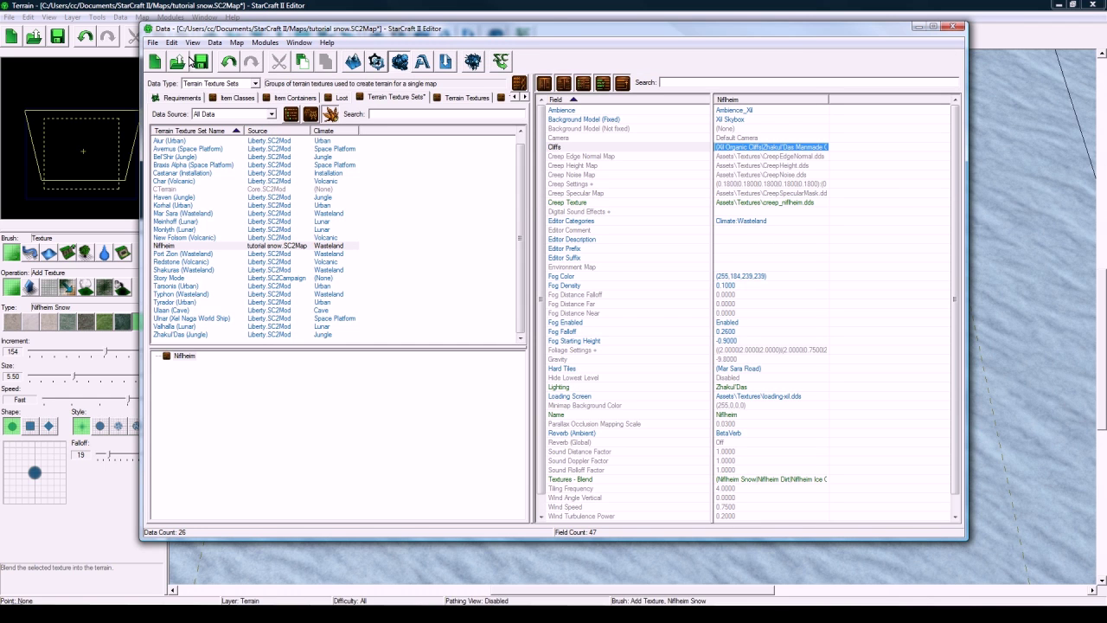
{"action": "left_click", "coordinate": [200, 62]}
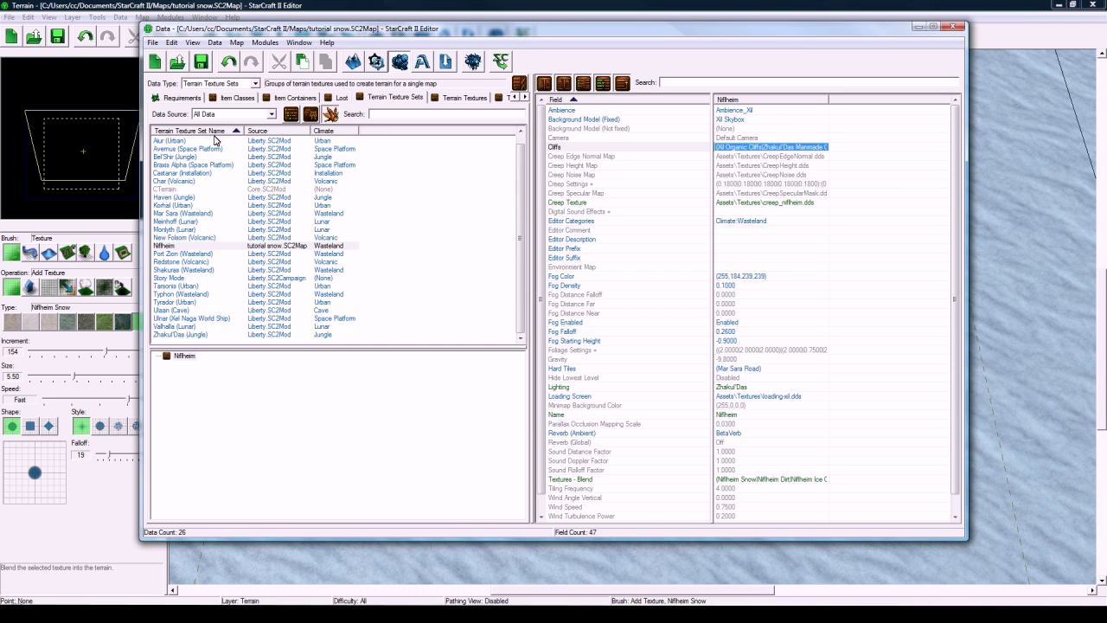
{"action": "left_click", "coordinate": [242, 247]}
Apply the Niflheim texture set to the map through Map Textures.
{"action": "left_click", "coordinate": [202, 6]}
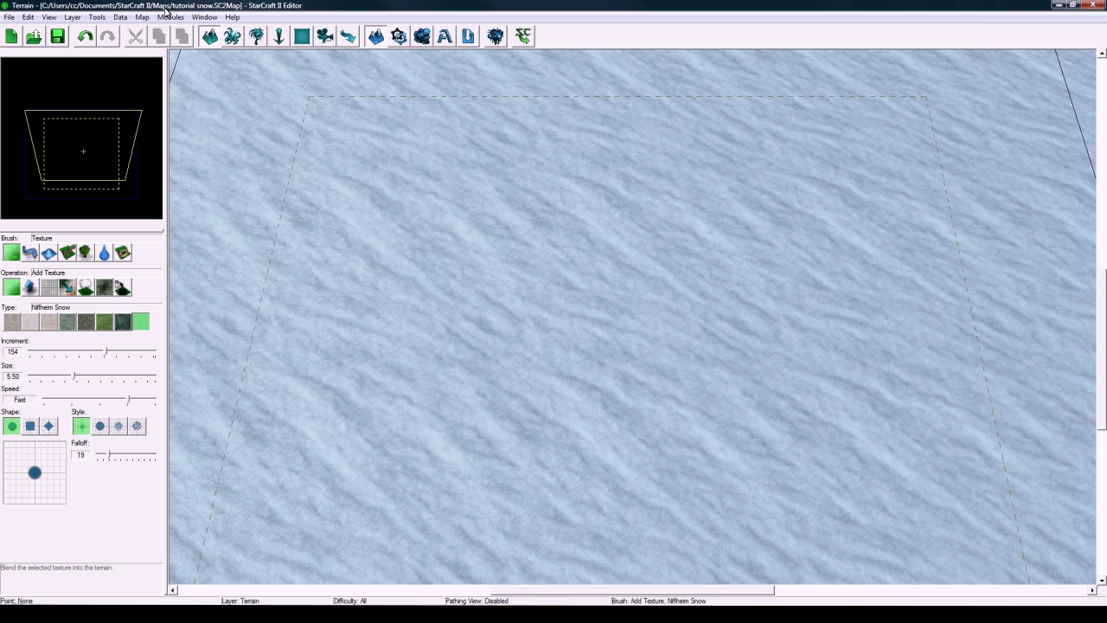
{"action": "left_click", "coordinate": [142, 17]}
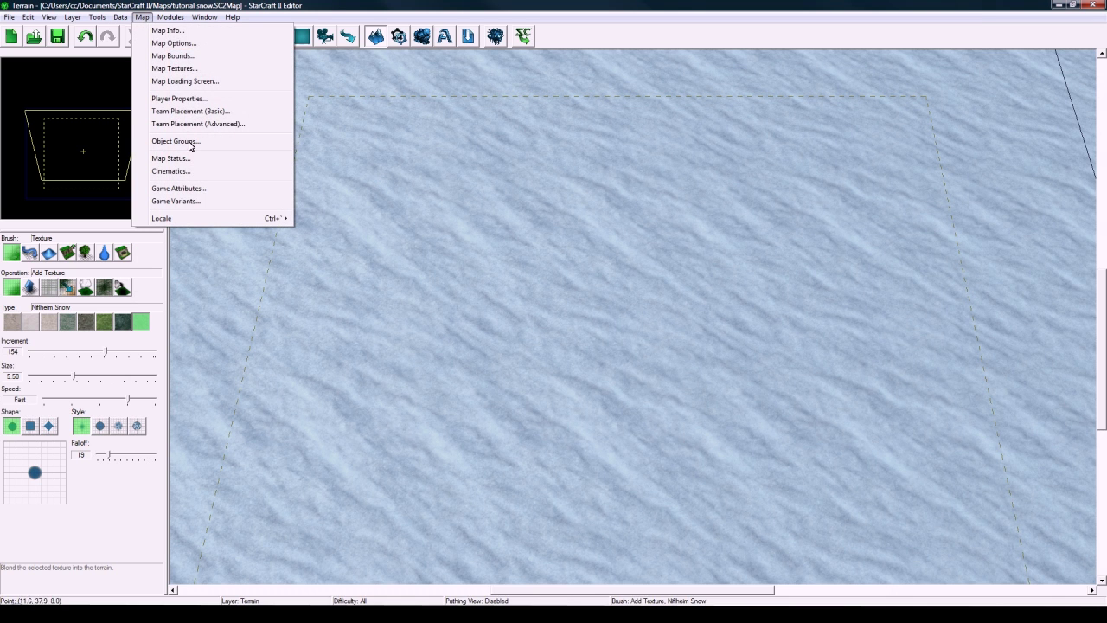
{"action": "left_click", "coordinate": [199, 69]}
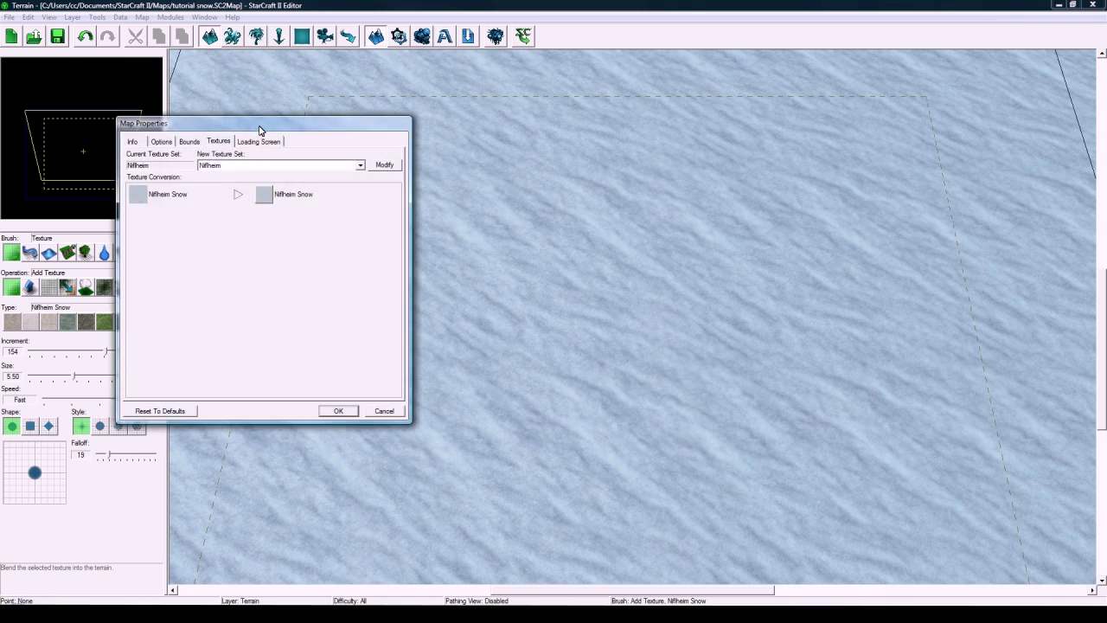
{"action": "left_click", "coordinate": [236, 166]}
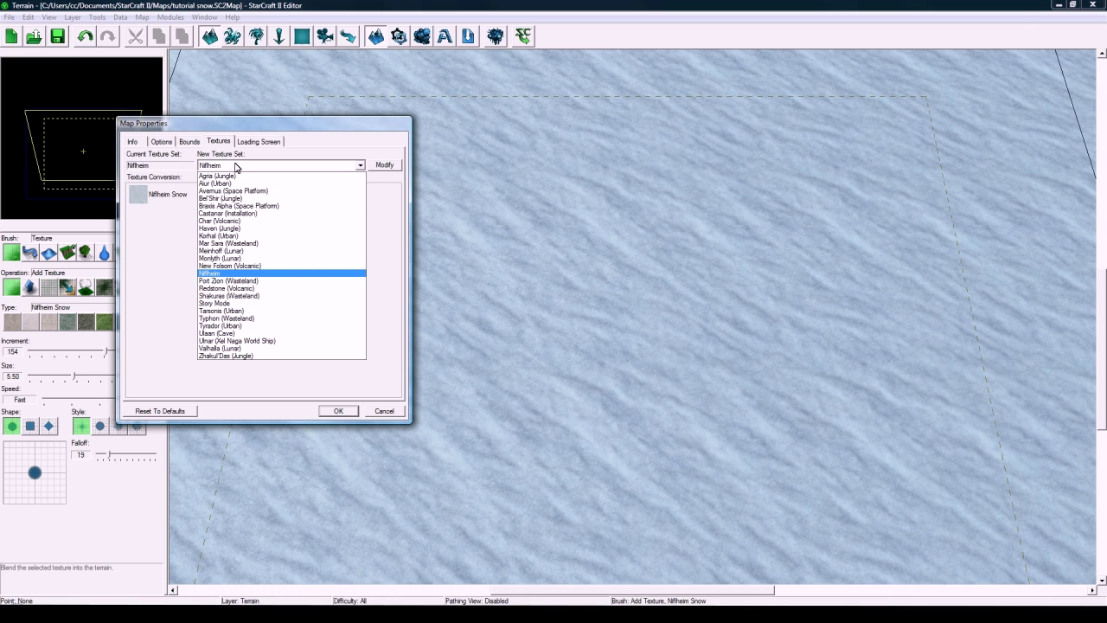
{"action": "left_click", "coordinate": [235, 169]}
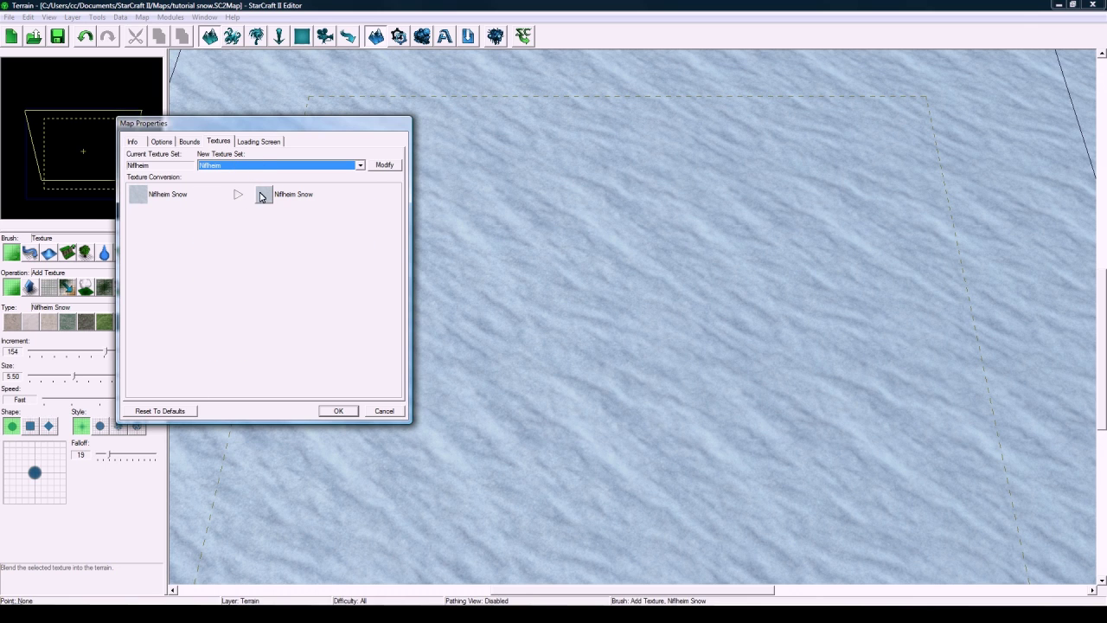
{"action": "left_click", "coordinate": [338, 411]}
Paint test patches of cracked dirt, Xil Sand and Xil Rock Cracked on the snow.
{"action": "left_click", "coordinate": [12, 322]}
{"action": "left_click", "coordinate": [368, 316]}
{"action": "left_click", "coordinate": [49, 321]}
{"action": "left_click", "coordinate": [312, 407]}
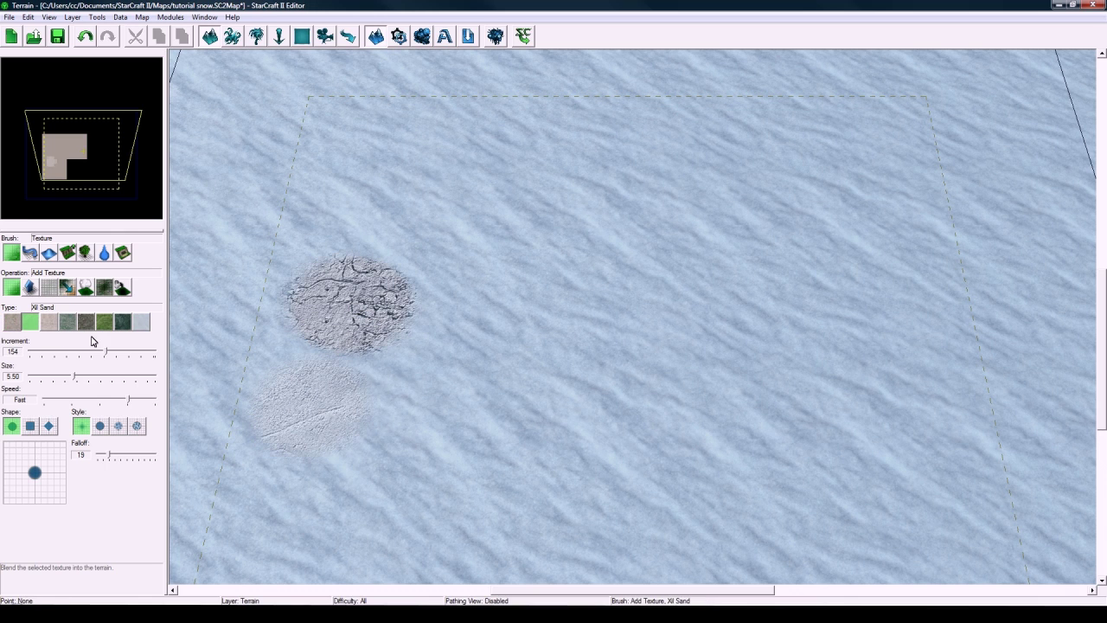
{"action": "left_click", "coordinate": [429, 377]}
{"action": "left_click", "coordinate": [66, 321]}
{"action": "left_click", "coordinate": [471, 258]}
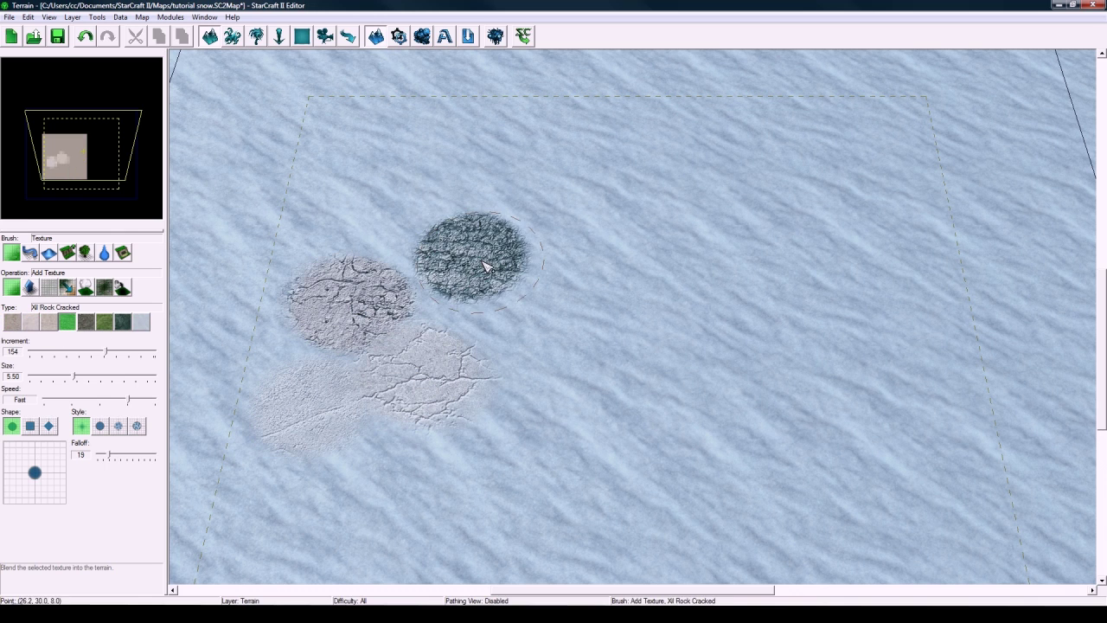
Paint grey rock, Xil Grass and Xil Rock Dark patches, then reopen Map Textures.
{"action": "left_click", "coordinate": [85, 322]}
{"action": "left_click", "coordinate": [310, 227]}
{"action": "left_click", "coordinate": [104, 322]}
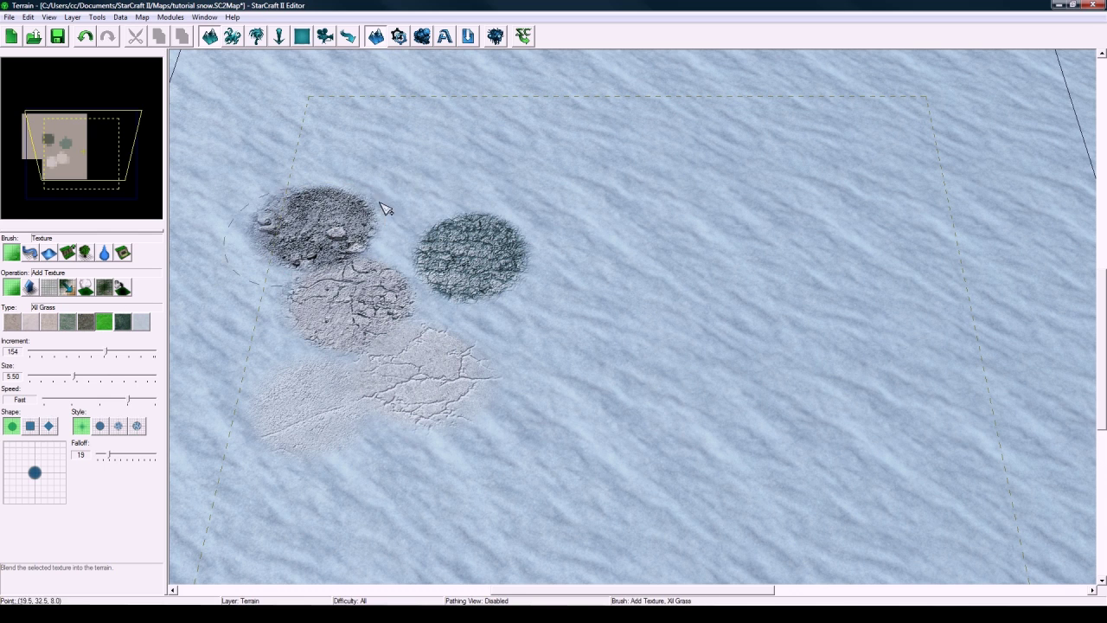
{"action": "left_click", "coordinate": [400, 193]}
{"action": "left_click", "coordinate": [122, 322]}
{"action": "left_click", "coordinate": [510, 160]}
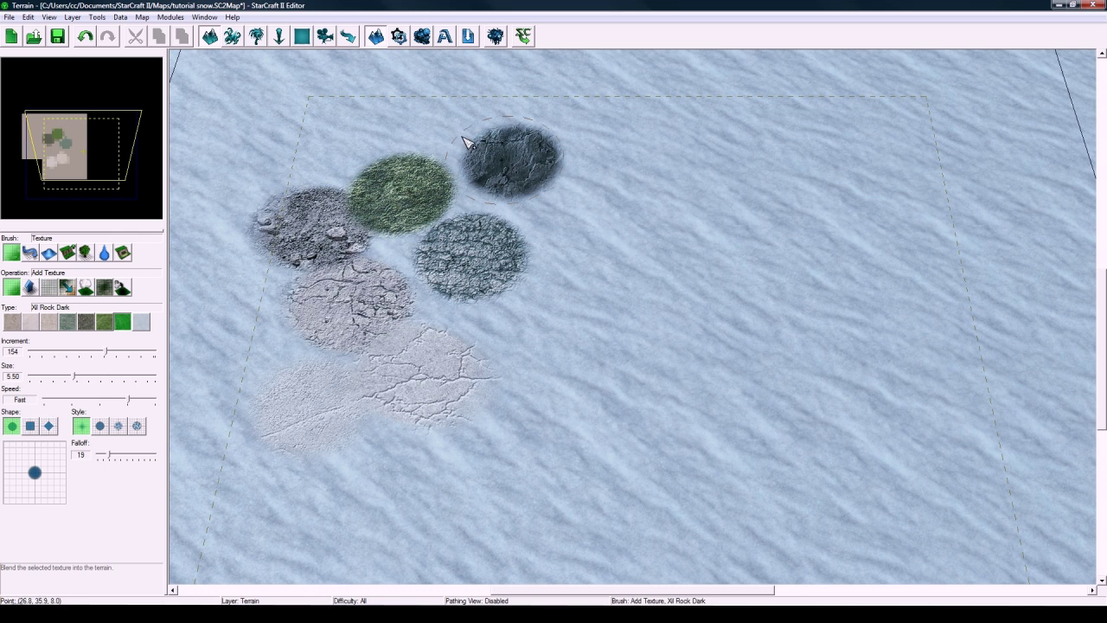
{"action": "left_click", "coordinate": [142, 17]}
{"action": "left_click", "coordinate": [160, 67]}
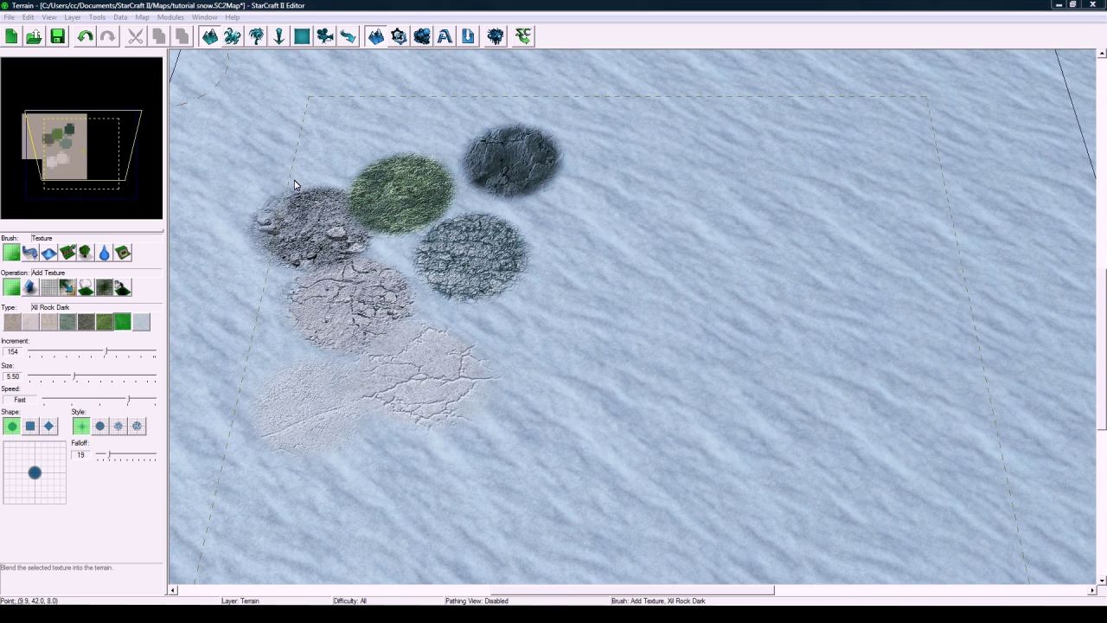
Map Xil Dirt Cracked, Sand, Sand Cracked and Rock Cracked to Nifheim Dirt, Ice Cracked, Ice Frosty and Ice Smooth.
{"action": "left_click", "coordinate": [268, 204]}
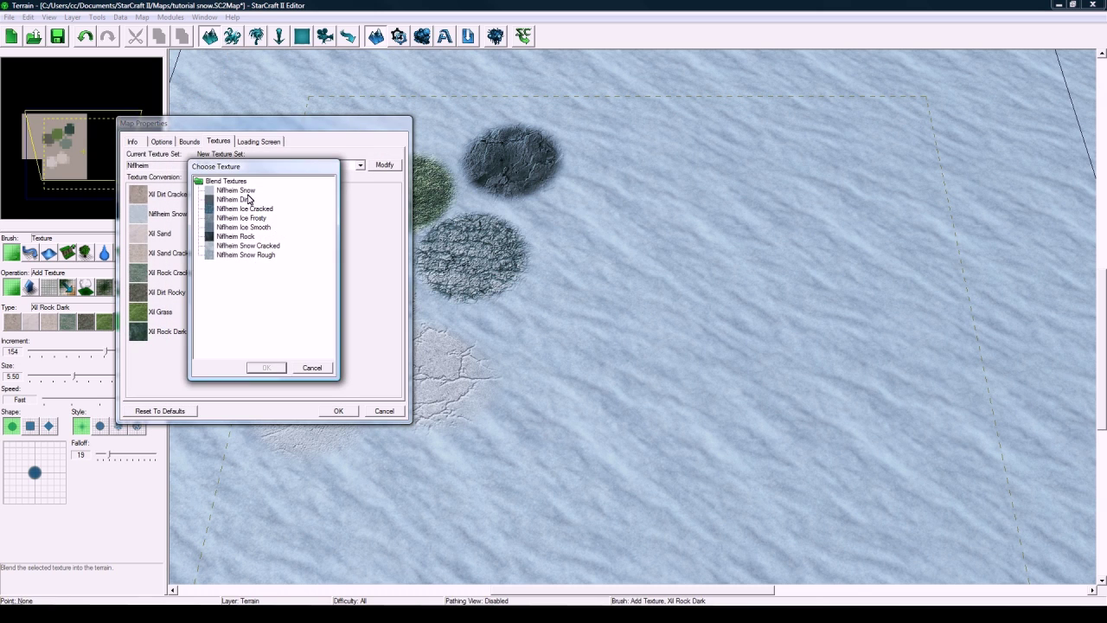
{"action": "double_click", "coordinate": [232, 200]}
{"action": "left_click", "coordinate": [221, 216]}
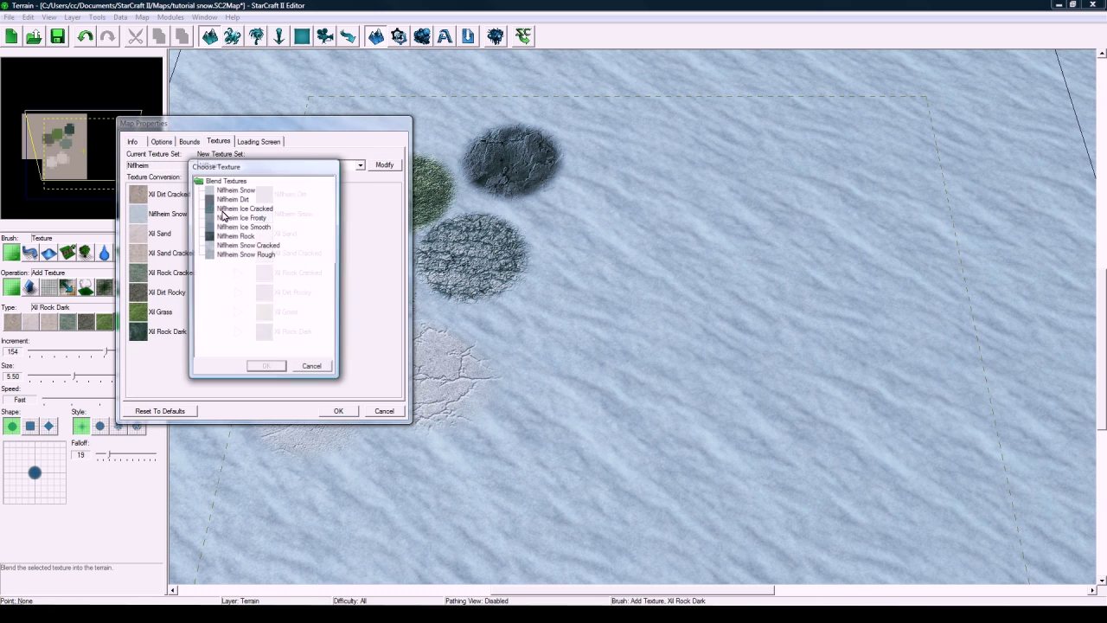
{"action": "double_click", "coordinate": [244, 202]}
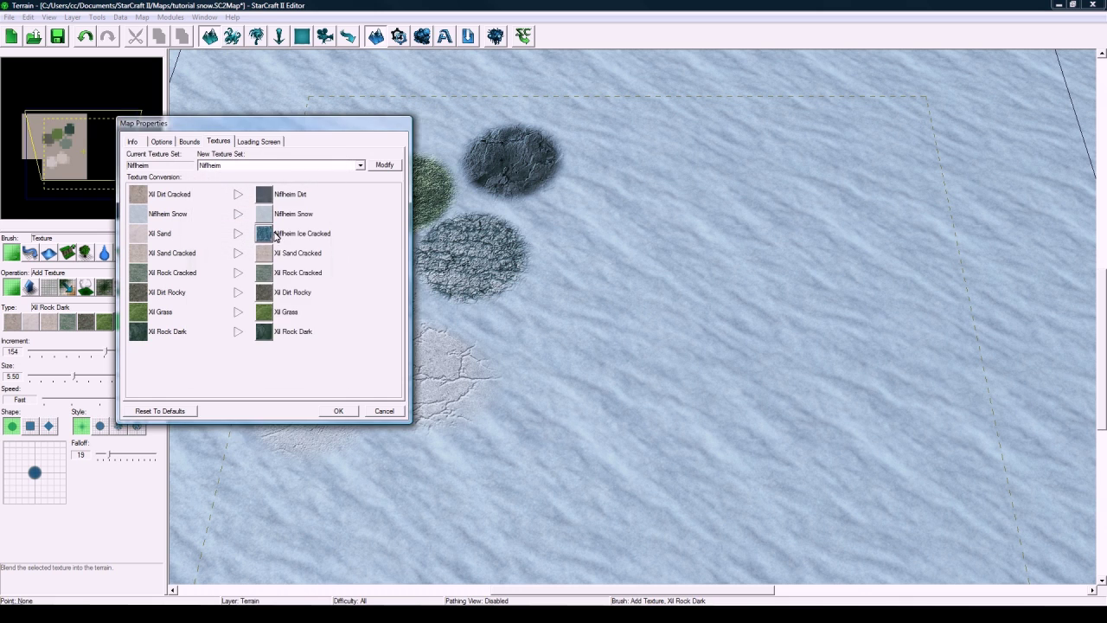
{"action": "left_click", "coordinate": [267, 253]}
{"action": "double_click", "coordinate": [262, 221]}
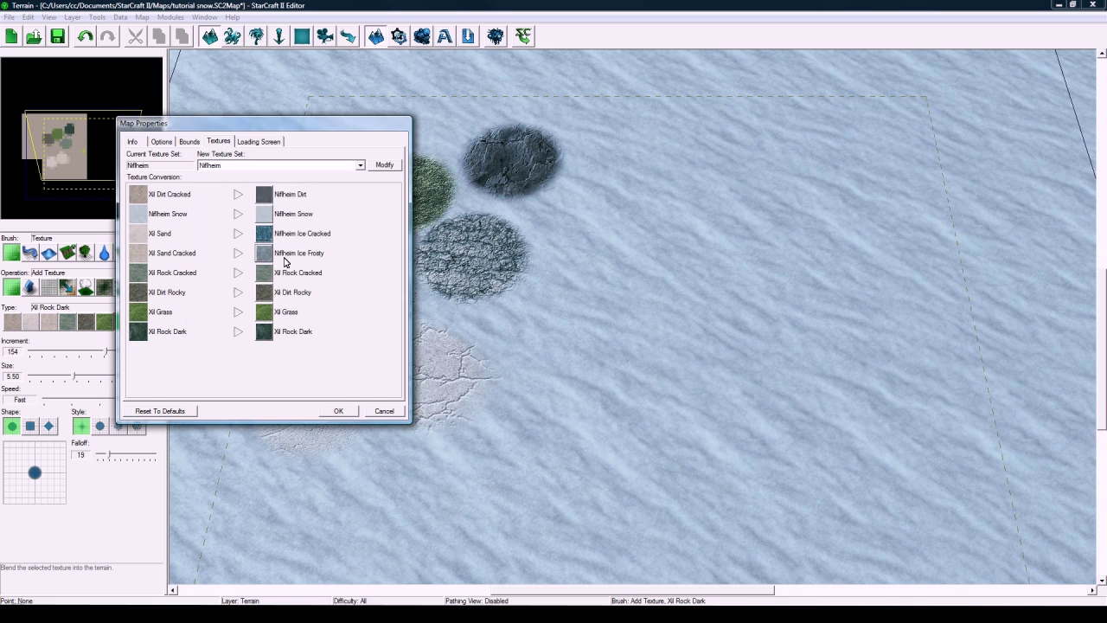
{"action": "left_click", "coordinate": [261, 234]}
{"action": "double_click", "coordinate": [261, 228]}
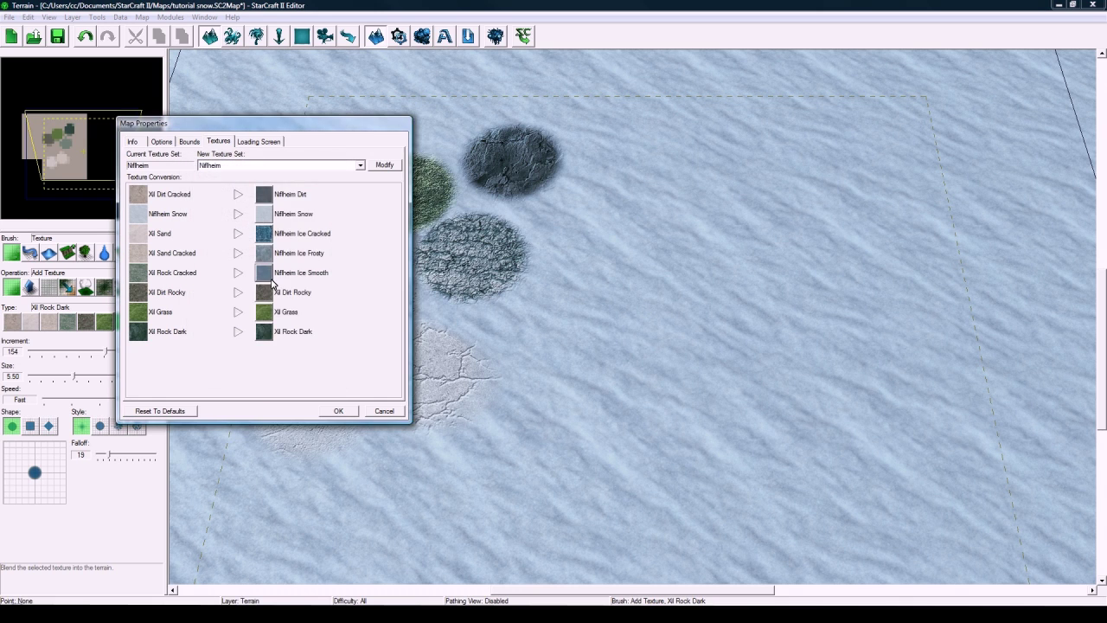
Map Xil Dirt Rocky, Grass and Rock Dark to Nifheim Rock, Snow Cracked and Snow Rough, then apply and confirm.
{"action": "left_click", "coordinate": [264, 273]}
{"action": "double_click", "coordinate": [249, 239]}
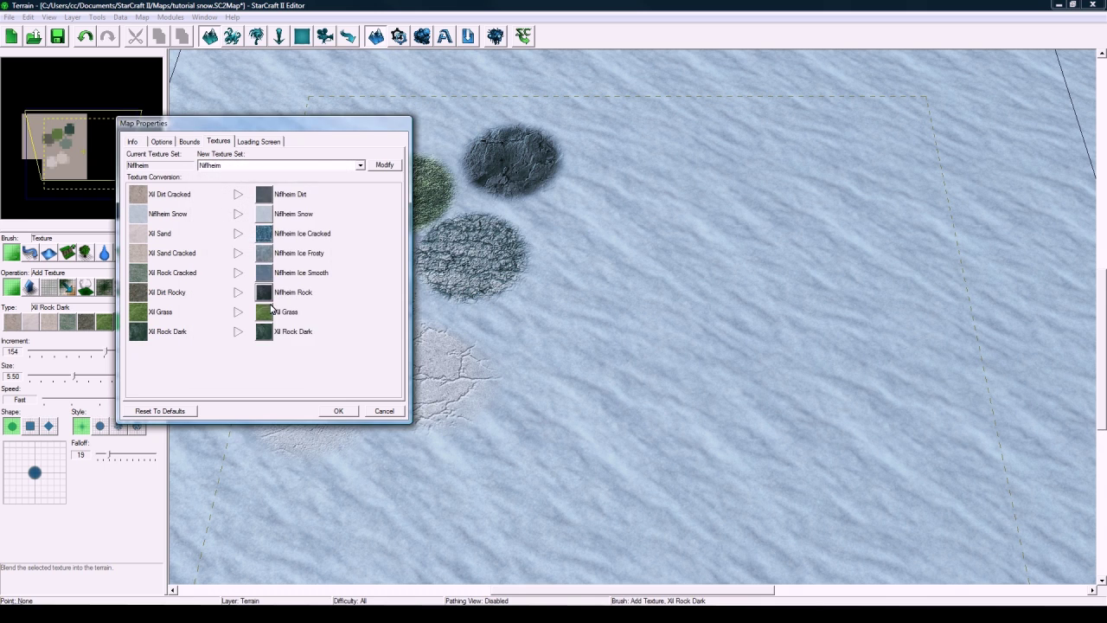
{"action": "left_click", "coordinate": [268, 292]}
{"action": "left_click", "coordinate": [263, 246]}
{"action": "double_click", "coordinate": [263, 248]}
{"action": "left_click", "coordinate": [268, 329]}
{"action": "double_click", "coordinate": [265, 255]}
{"action": "left_click", "coordinate": [338, 411]}
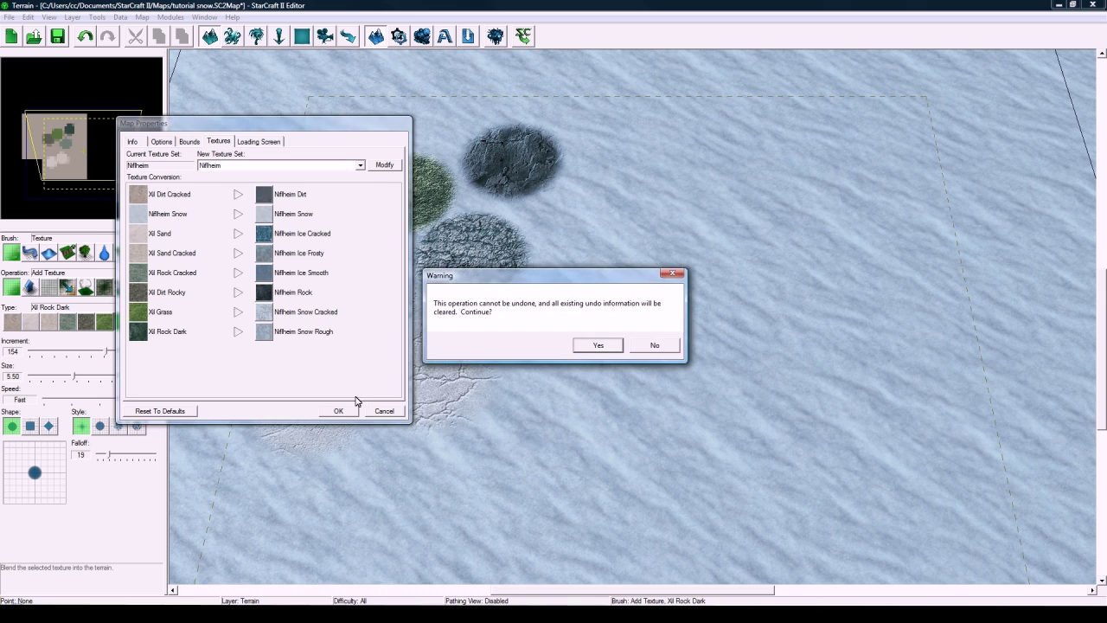
{"action": "left_click", "coordinate": [603, 345]}
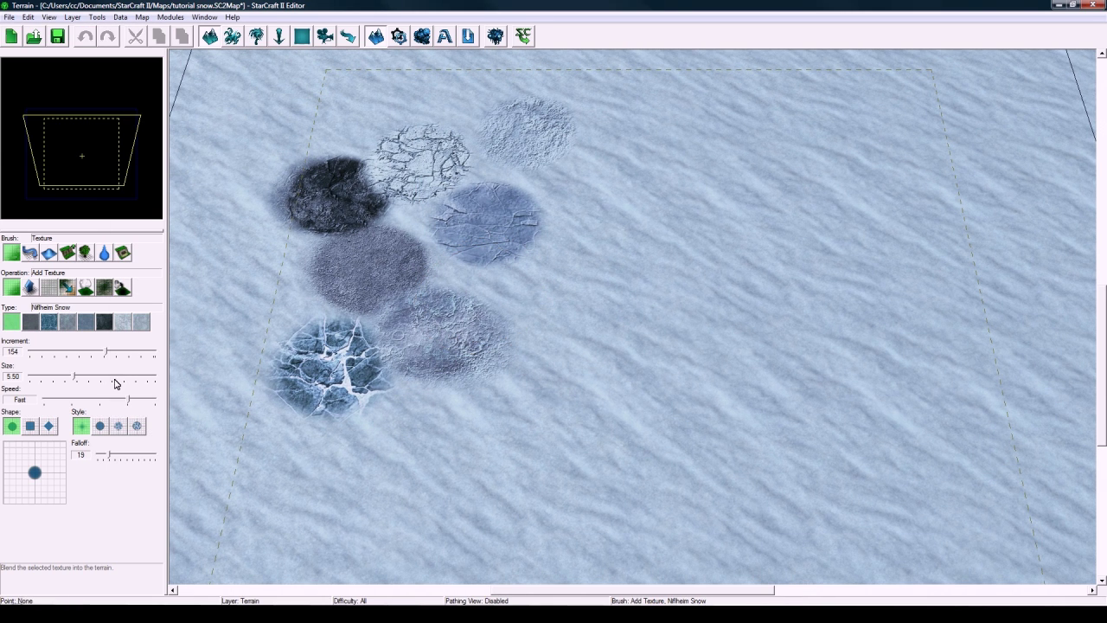
Paint a Nifheim Snow Rough patch in the terrain centre with brush falloff 100.
{"action": "left_click", "coordinate": [130, 322]}
{"action": "left_click", "coordinate": [140, 322]}
{"action": "left_click_drag", "start_coordinate": [144, 461], "coordinate": [160, 459]}
{"action": "key", "text": "Right"}
{"action": "mouse_move", "coordinate": [653, 290]}
{"action": "left_mouse_down"}
{"action": "mouse_move", "coordinate": [665, 336]}
{"action": "mouse_move", "coordinate": [550, 354]}
{"action": "mouse_move", "coordinate": [600, 297]}
{"action": "mouse_move", "coordinate": [679, 250]}
{"action": "mouse_move", "coordinate": [722, 248]}
{"action": "mouse_move", "coordinate": [766, 316]}
{"action": "left_mouse_up"}
Paint Nifheim Rock spots and Nifheim Ice Smooth streaks across the snow patches.
{"action": "left_click", "coordinate": [104, 321]}
{"action": "mouse_move", "coordinate": [575, 316]}
{"action": "left_mouse_down"}
{"action": "mouse_move", "coordinate": [651, 267]}
{"action": "mouse_move", "coordinate": [691, 216]}
{"action": "mouse_move", "coordinate": [785, 248]}
{"action": "mouse_move", "coordinate": [705, 201]}
{"action": "left_mouse_up"}
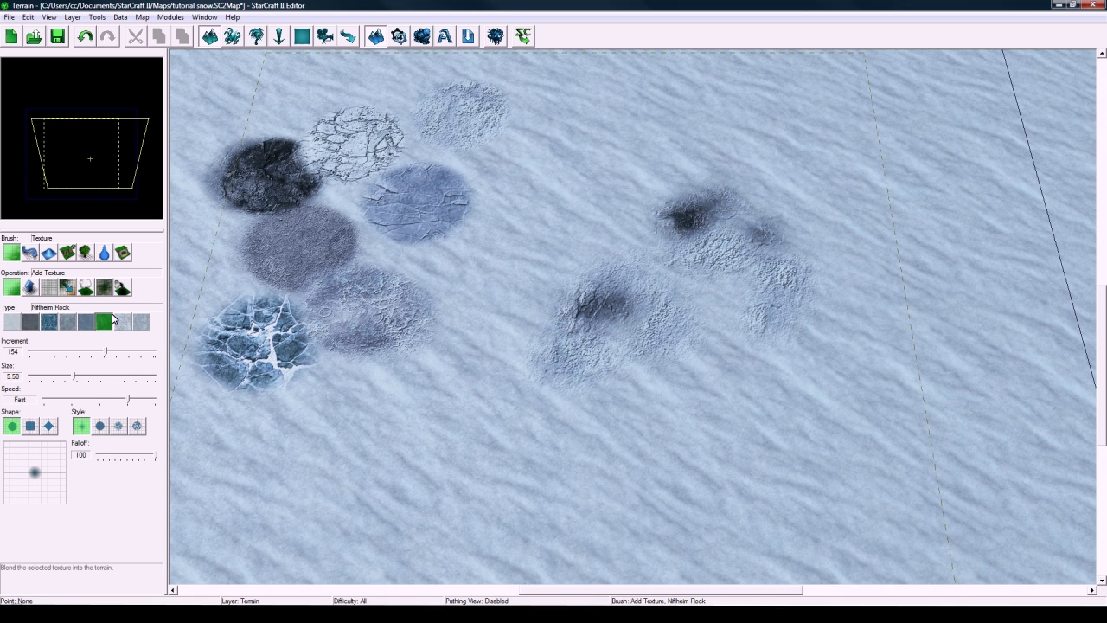
{"action": "left_click", "coordinate": [84, 322]}
{"action": "mouse_move", "coordinate": [575, 400]}
{"action": "left_mouse_down"}
{"action": "mouse_move", "coordinate": [740, 292]}
{"action": "mouse_move", "coordinate": [649, 262]}
{"action": "mouse_move", "coordinate": [620, 228]}
{"action": "mouse_move", "coordinate": [548, 277]}
{"action": "mouse_move", "coordinate": [530, 201]}
{"action": "mouse_move", "coordinate": [445, 306]}
{"action": "mouse_move", "coordinate": [448, 243]}
{"action": "mouse_move", "coordinate": [407, 217]}
{"action": "mouse_move", "coordinate": [527, 190]}
{"action": "mouse_move", "coordinate": [539, 138]}
{"action": "left_mouse_up"}
{"action": "scroll", "coordinate": [625, 190], "scroll_direction": "up", "scroll_amount": 3}
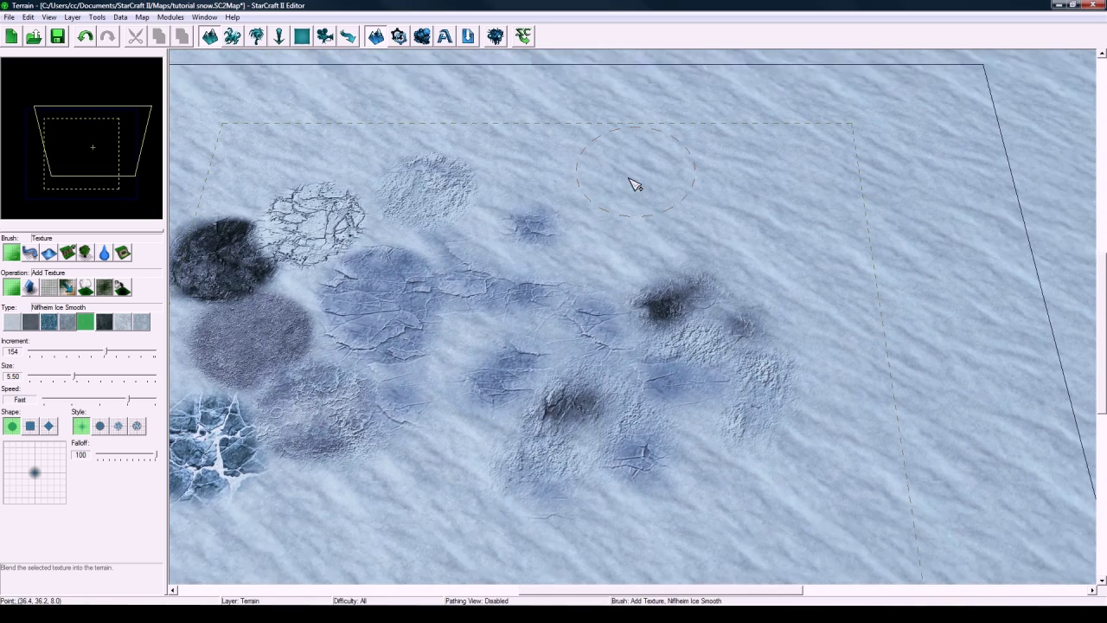
{"action": "scroll", "coordinate": [636, 184], "scroll_direction": "down", "scroll_amount": 2}
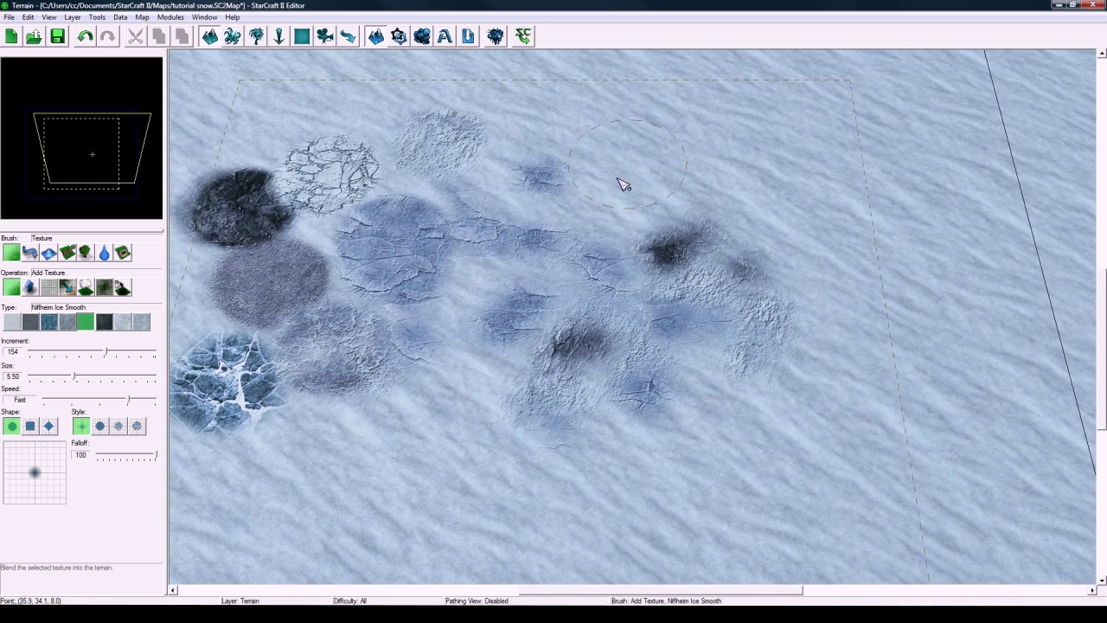
{"action": "scroll", "coordinate": [602, 238], "scroll_direction": "up", "scroll_amount": 1}
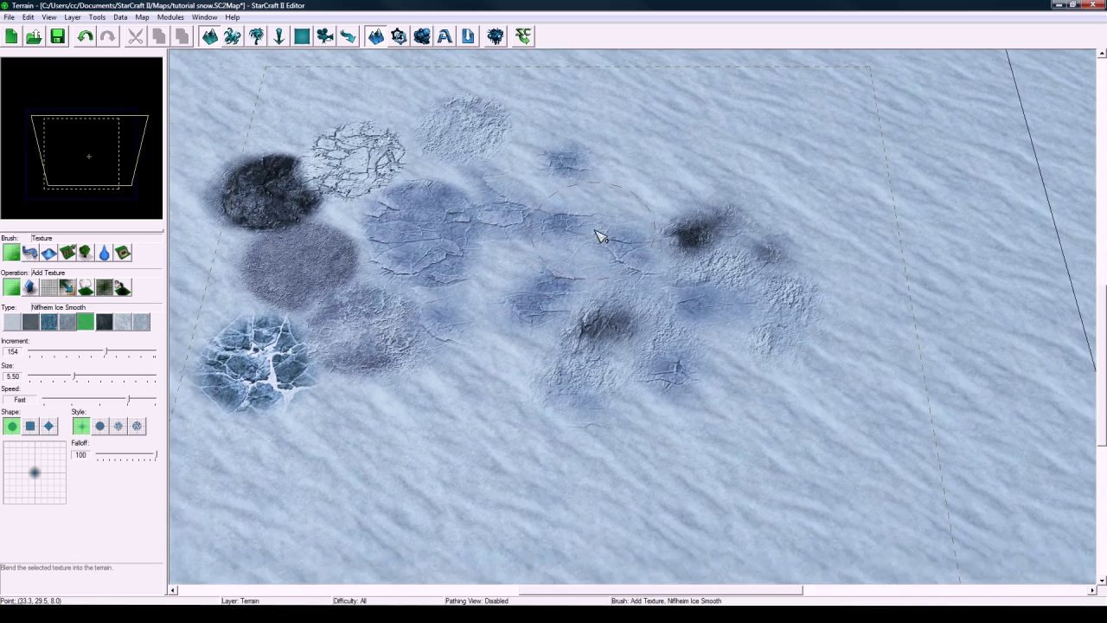
{"action": "middle_click_drag", "start_coordinate": [602, 238], "coordinate": [624, 258]}
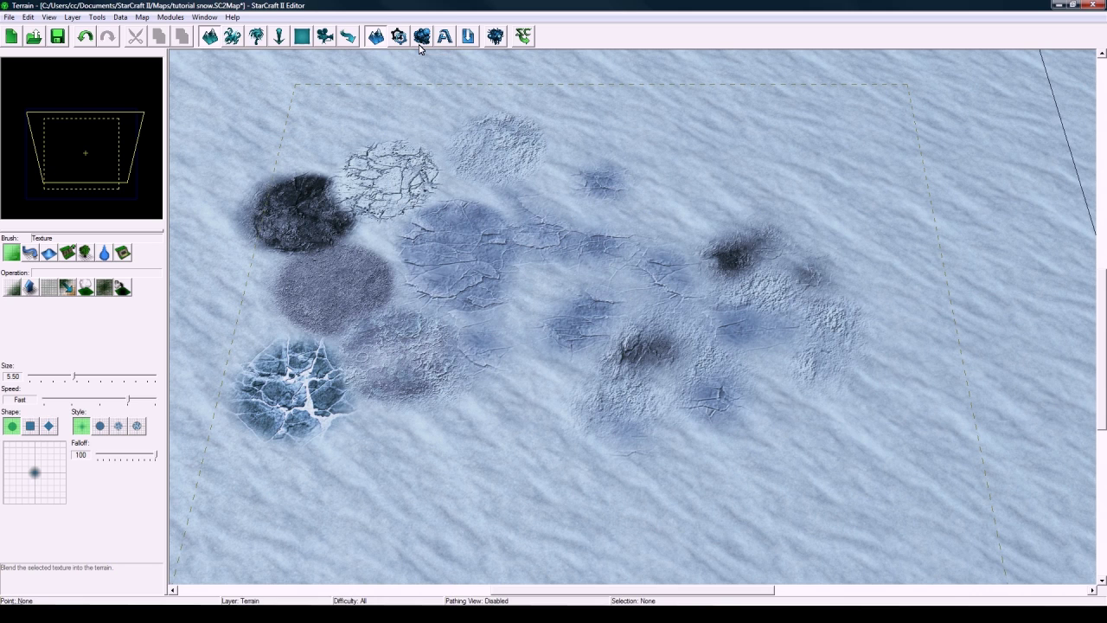
Browse the Data editor's type list without changes, then switch to the Doodads layer with F3.
{"action": "left_click", "coordinate": [422, 39]}
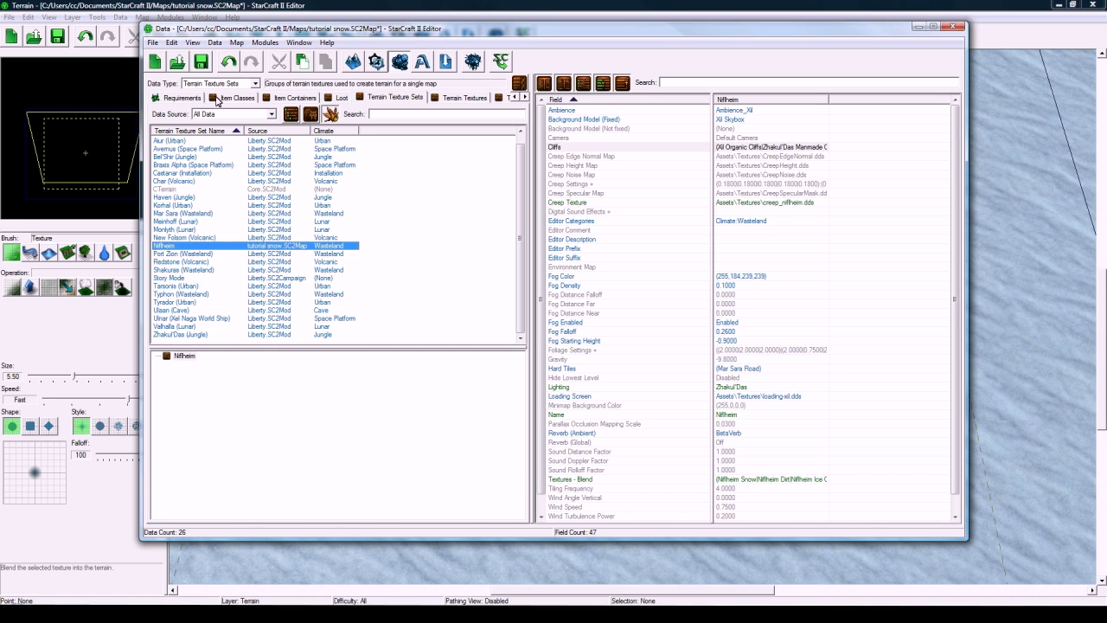
{"action": "left_click", "coordinate": [230, 84]}
{"action": "scroll", "coordinate": [208, 218], "scroll_direction": "up", "scroll_amount": 1}
{"action": "scroll", "coordinate": [207, 218], "scroll_direction": "up", "scroll_amount": 5}
{"action": "left_click", "coordinate": [216, 146]}
{"action": "key", "text": "F3"}
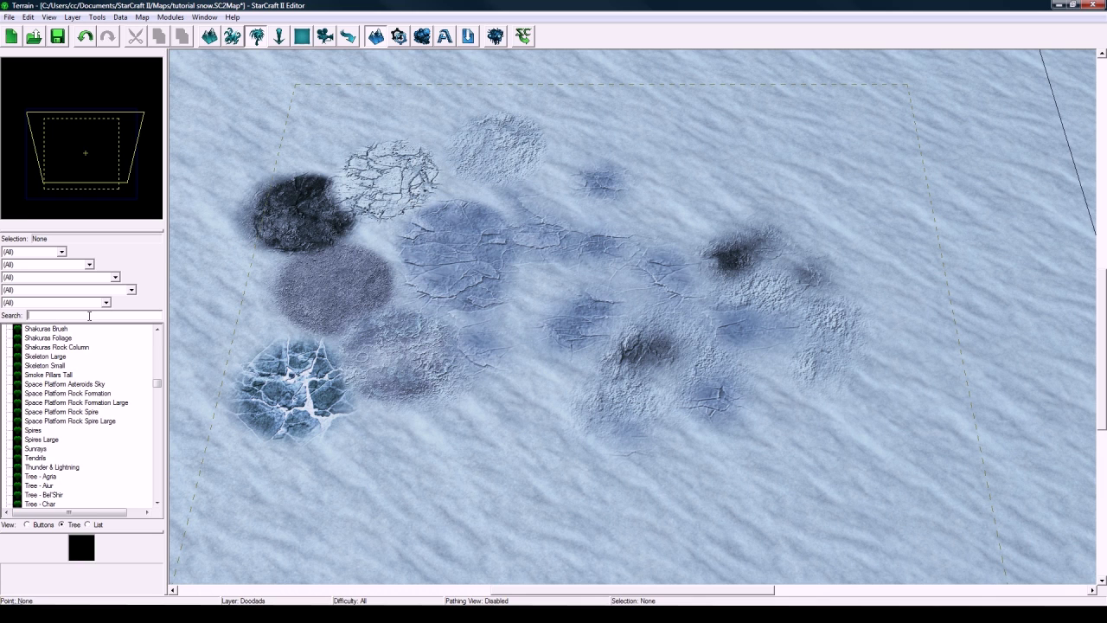
Search the doodad palette for 'windy ash' and select Windy Ash.
{"action": "left_click", "coordinate": [89, 316]}
{"action": "type", "text": "windy ash"}
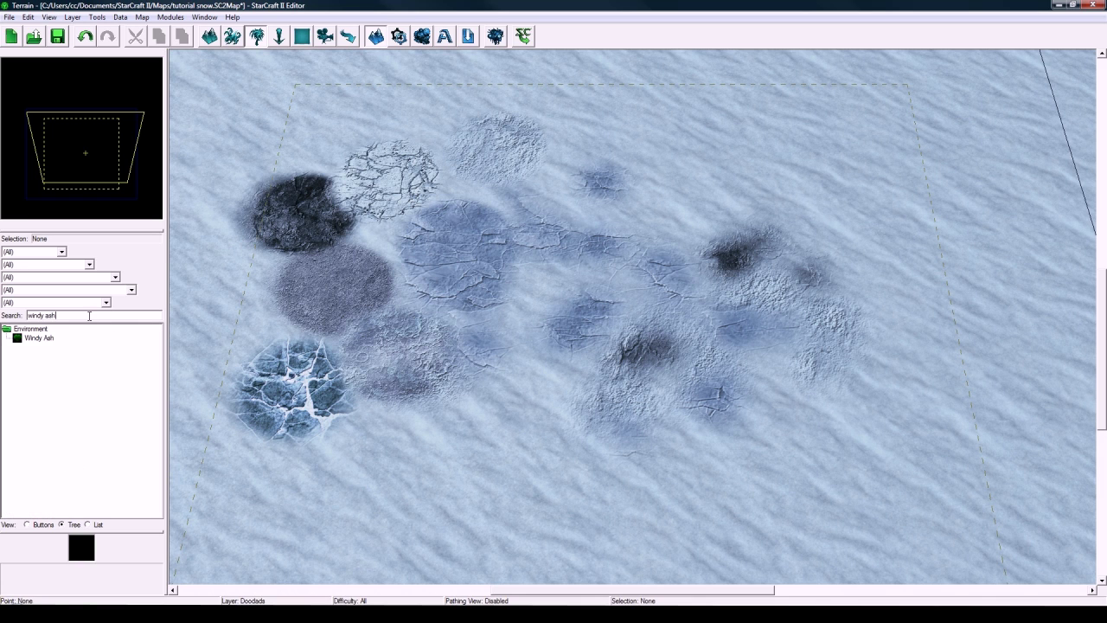
{"action": "left_click", "coordinate": [38, 338]}
{"action": "scroll", "coordinate": [485, 173], "scroll_direction": "down", "scroll_amount": 3}
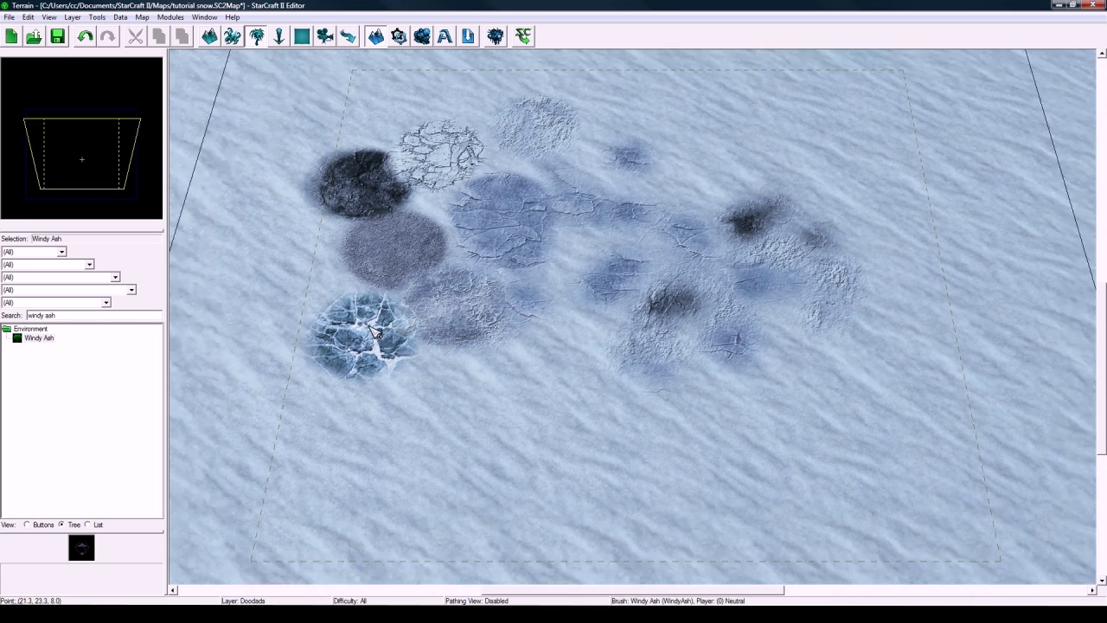
Place four Windy Ash doodads at upper right, centre, lower left and lower right, then open the Data editor.
{"action": "left_click", "coordinate": [829, 175]}
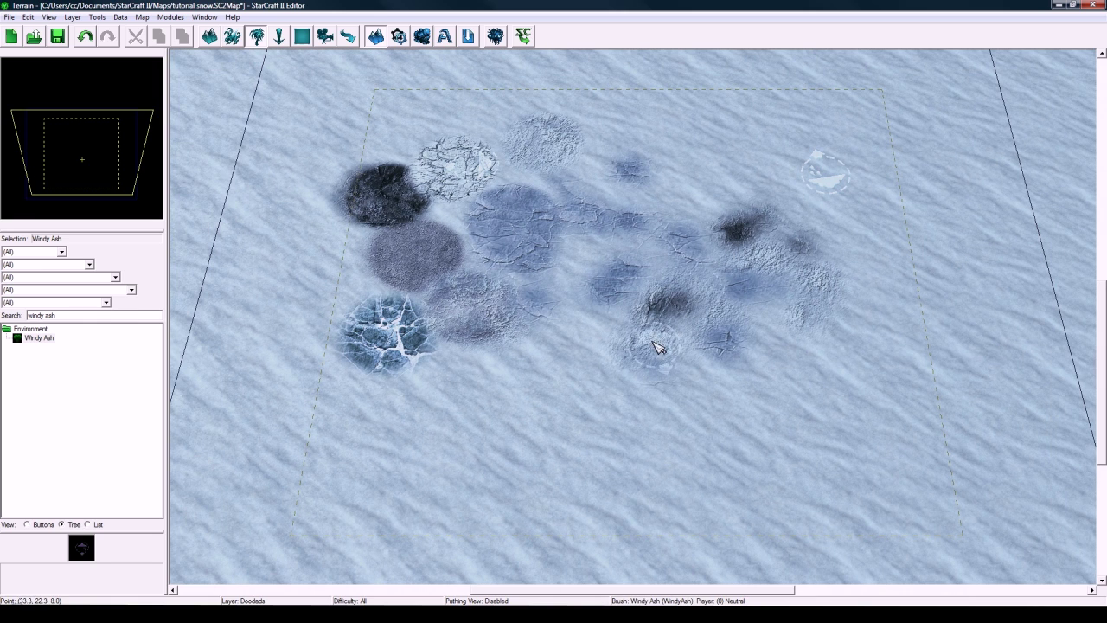
{"action": "left_click", "coordinate": [658, 347]}
{"action": "left_click", "coordinate": [394, 450]}
{"action": "left_click", "coordinate": [904, 455]}
{"action": "key", "text": "Escape"}
{"action": "scroll", "coordinate": [705, 346], "scroll_direction": "down", "scroll_amount": 3}
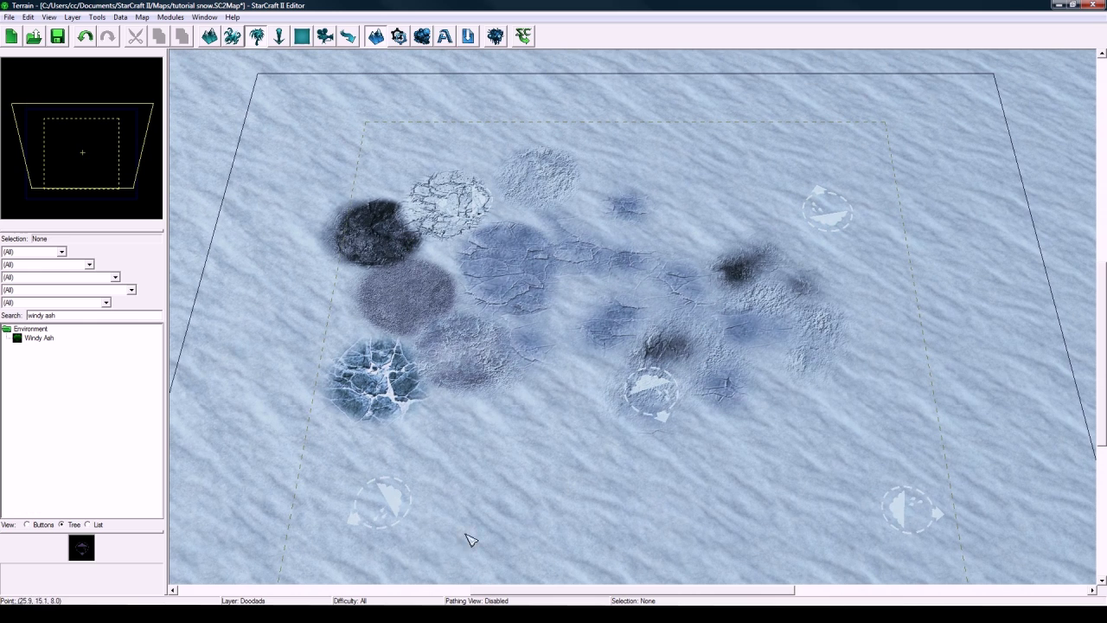
{"action": "key", "text": "F7"}
Switch the Data editor to Actors, select the Windy Ash actor, and open its Events field.
{"action": "left_click", "coordinate": [225, 83]}
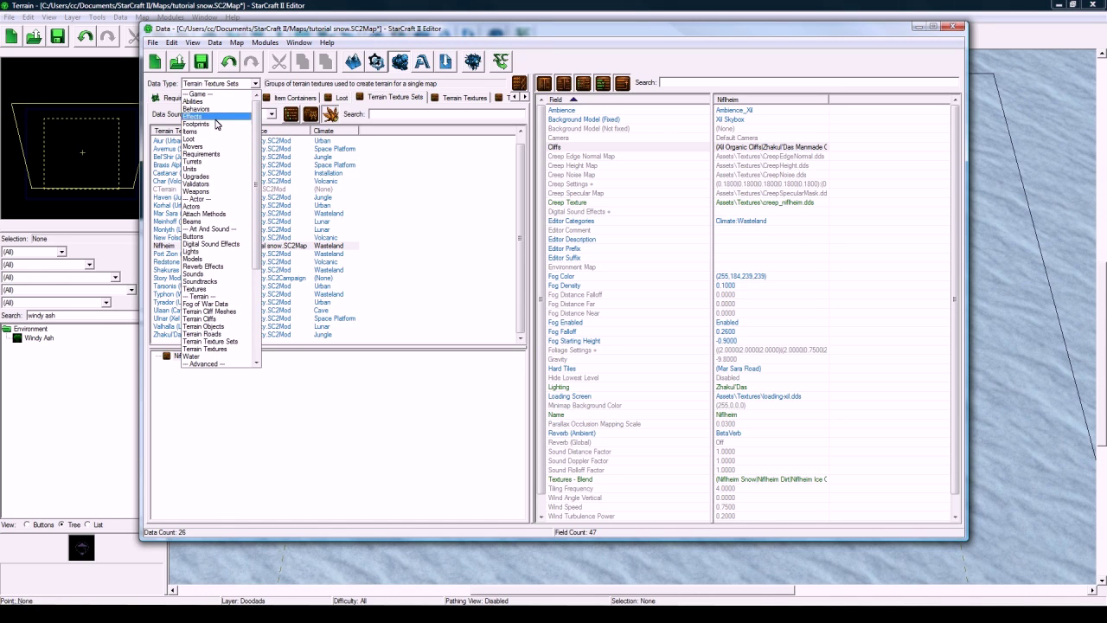
{"action": "scroll", "coordinate": [204, 195], "scroll_direction": "down", "scroll_amount": 1}
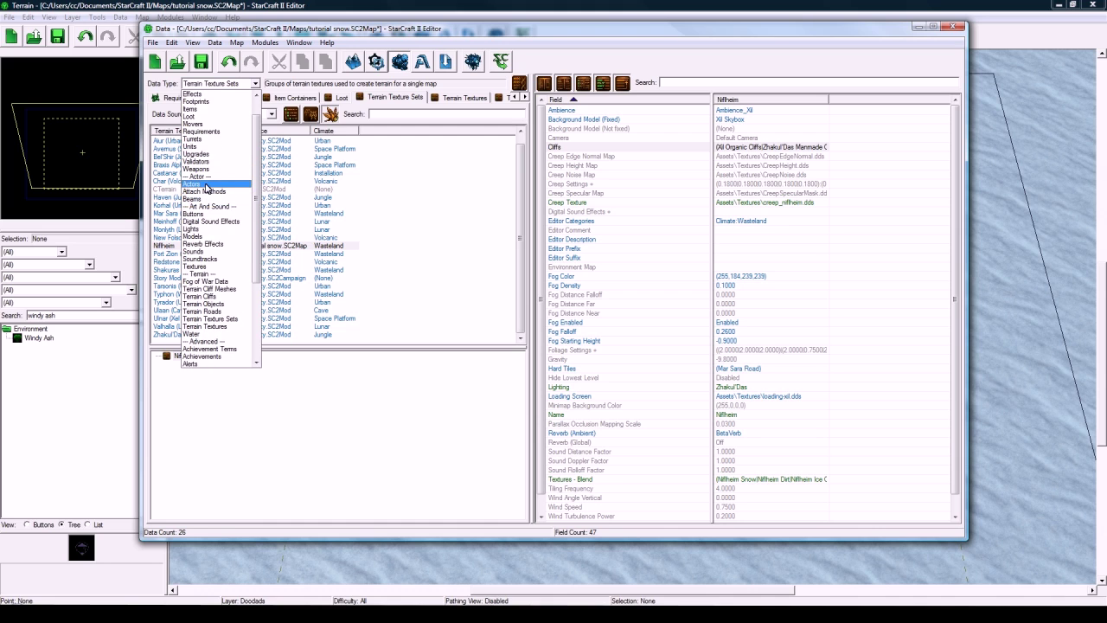
{"action": "left_click", "coordinate": [206, 184]}
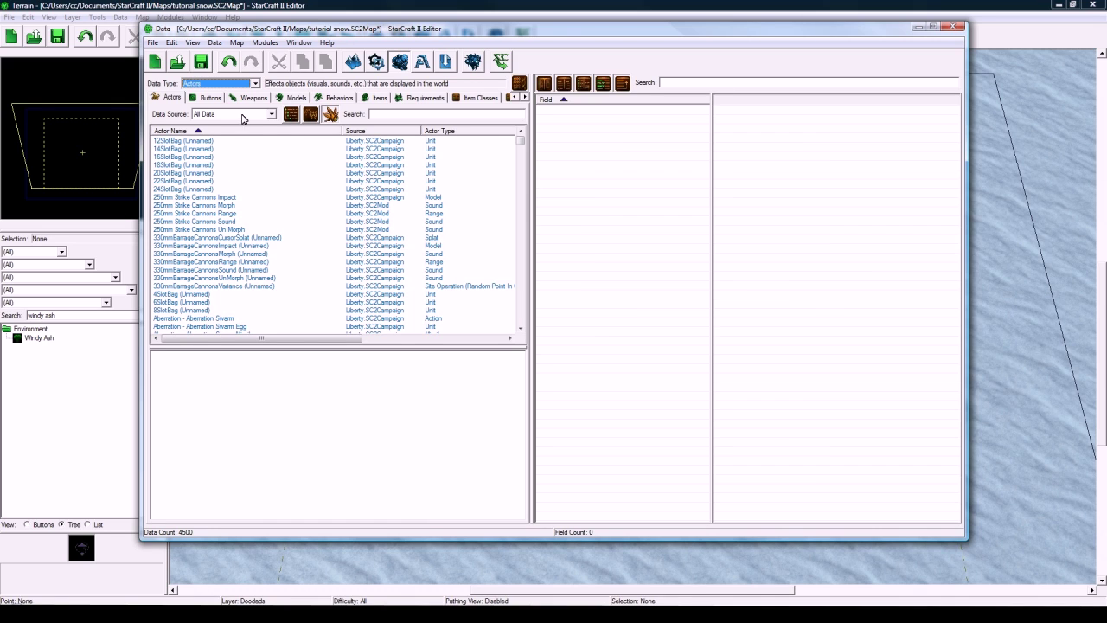
{"action": "left_click", "coordinate": [242, 114]}
{"action": "left_click", "coordinate": [245, 114]}
{"action": "left_click", "coordinate": [391, 115]}
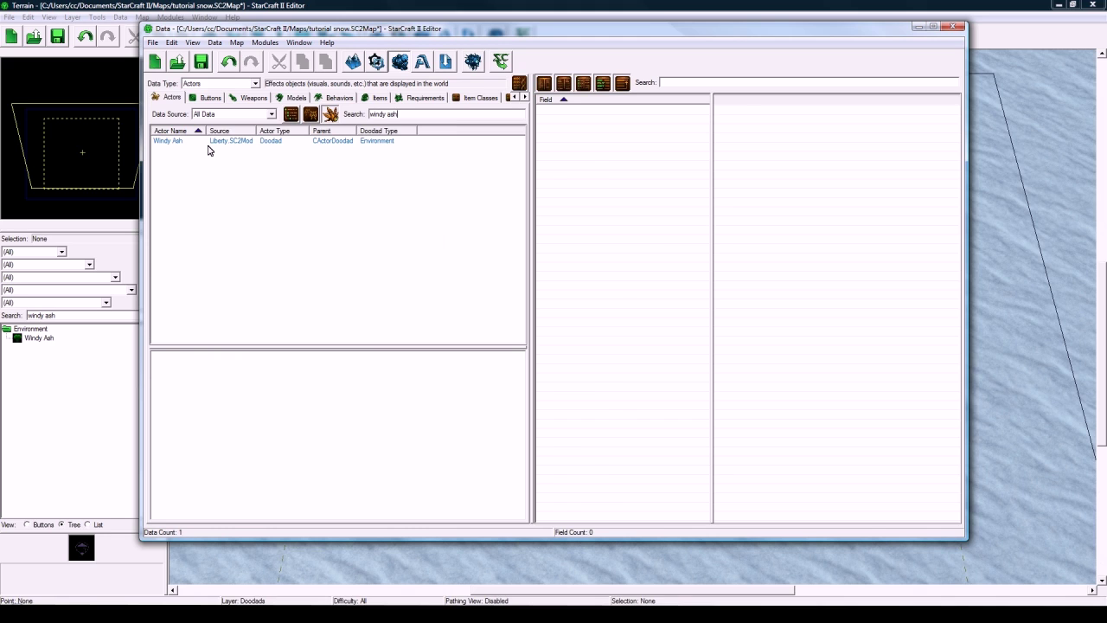
{"action": "left_click", "coordinate": [209, 142]}
{"action": "left_click", "coordinate": [758, 384]}
{"action": "scroll", "coordinate": [749, 394], "scroll_direction": "down", "scroll_amount": 1}
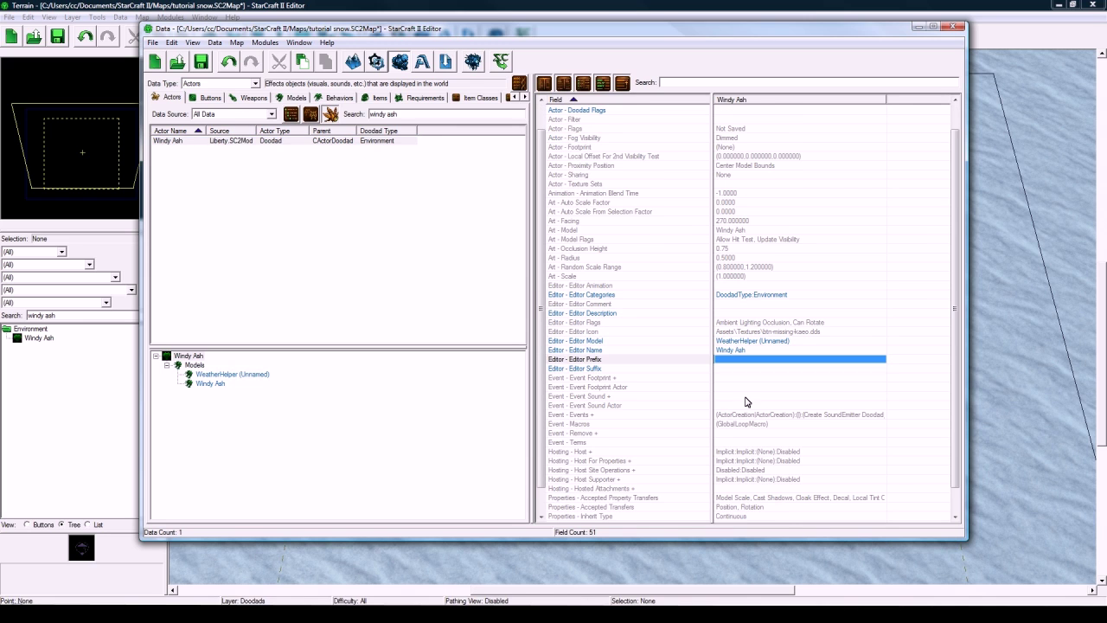
{"action": "double_click", "coordinate": [740, 416]}
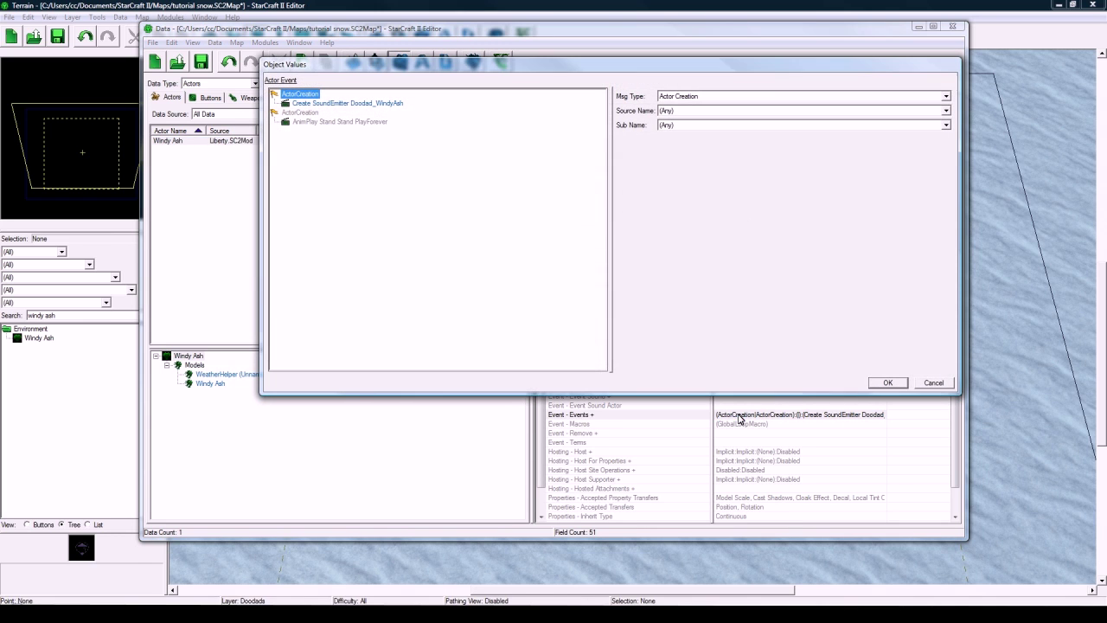
Add a new event to the Windy Ash actor with message type Set Tint Color.
{"action": "right_click", "coordinate": [310, 147]}
{"action": "left_click", "coordinate": [355, 153]}
{"action": "left_click", "coordinate": [682, 96]}
{"action": "key", "text": "a"}
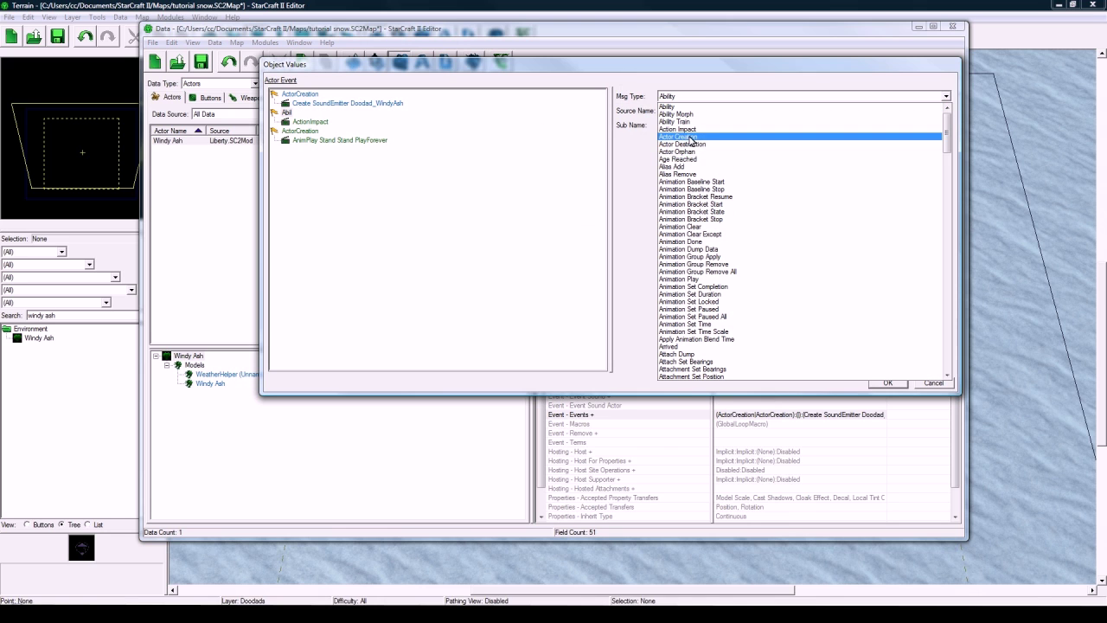
{"action": "left_click", "coordinate": [677, 129]}
{"action": "left_click", "coordinate": [311, 122]}
{"action": "left_click", "coordinate": [713, 111]}
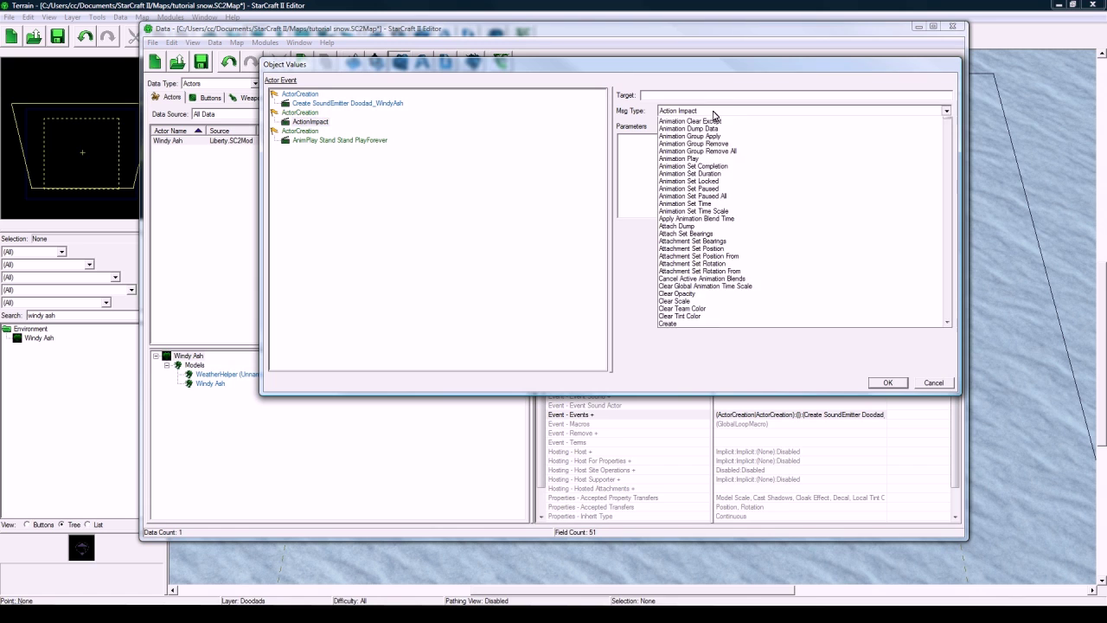
{"action": "key", "text": "s"}
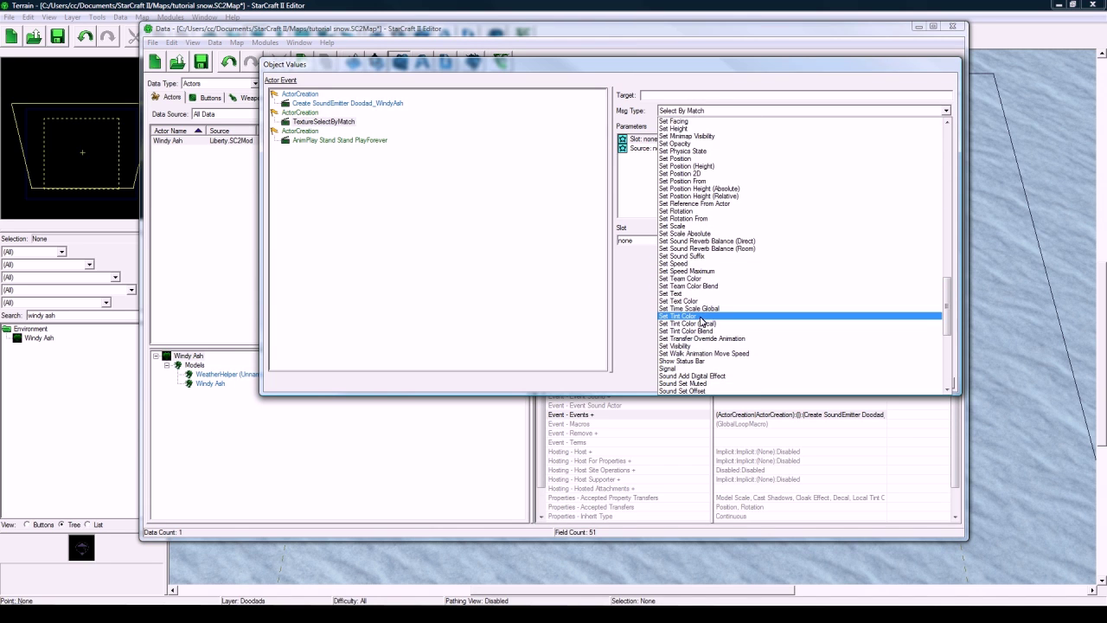
{"action": "left_click", "coordinate": [697, 316]}
{"action": "key", "text": "Tab"}
Set the tint colour to white with HDR multiplier 10, confirm, and return to the map.
{"action": "left_click", "coordinate": [628, 239]}
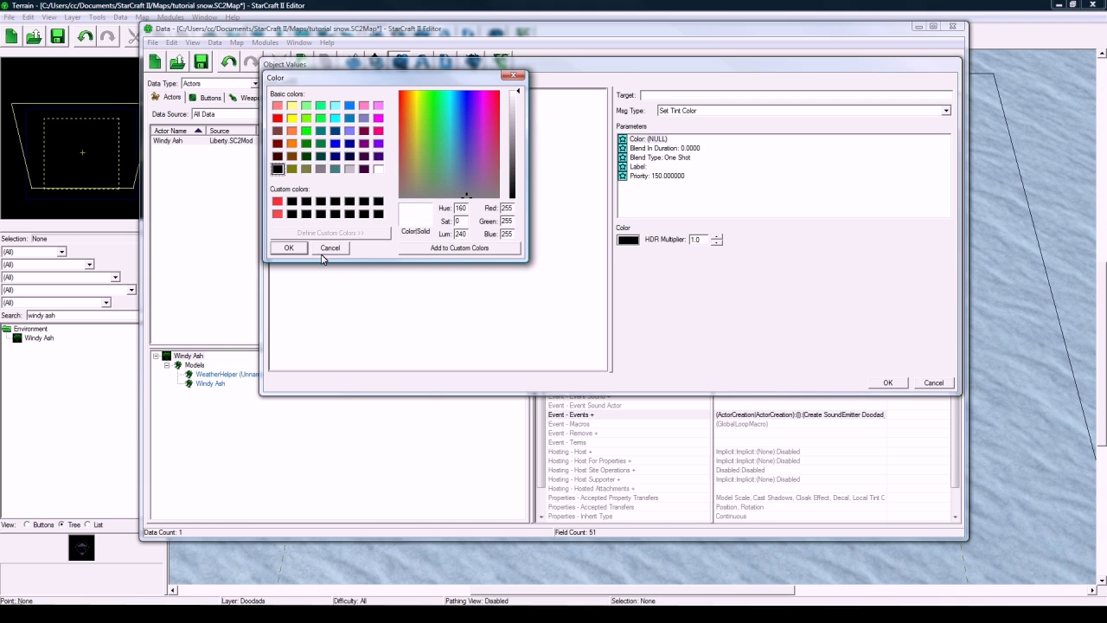
{"action": "left_click", "coordinate": [291, 249]}
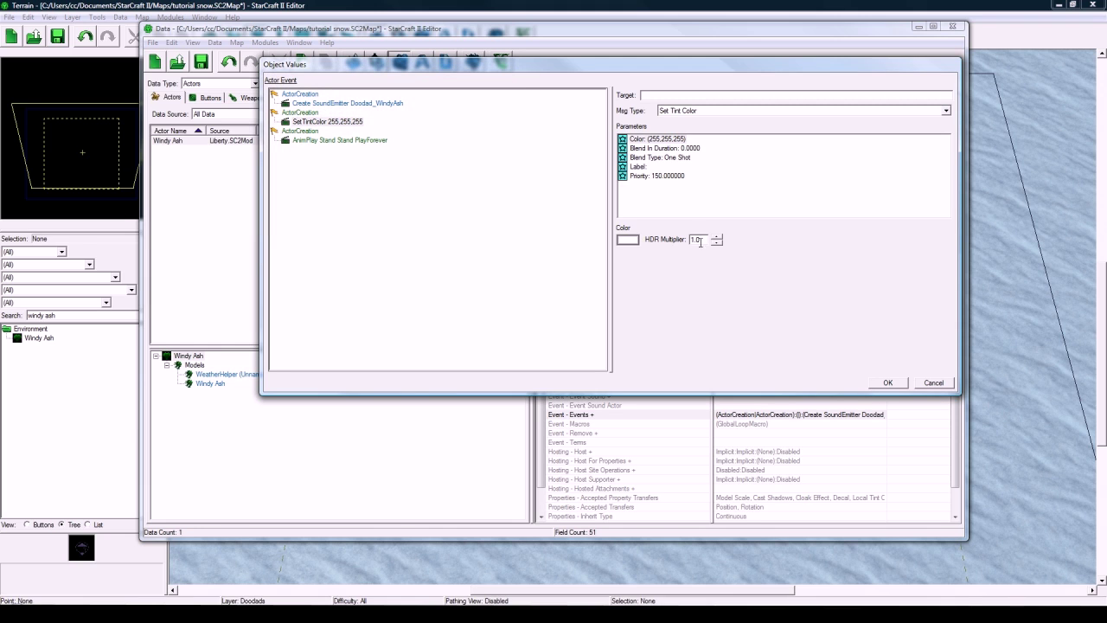
{"action": "type", "text": "10"}
{"action": "left_click", "coordinate": [713, 169]}
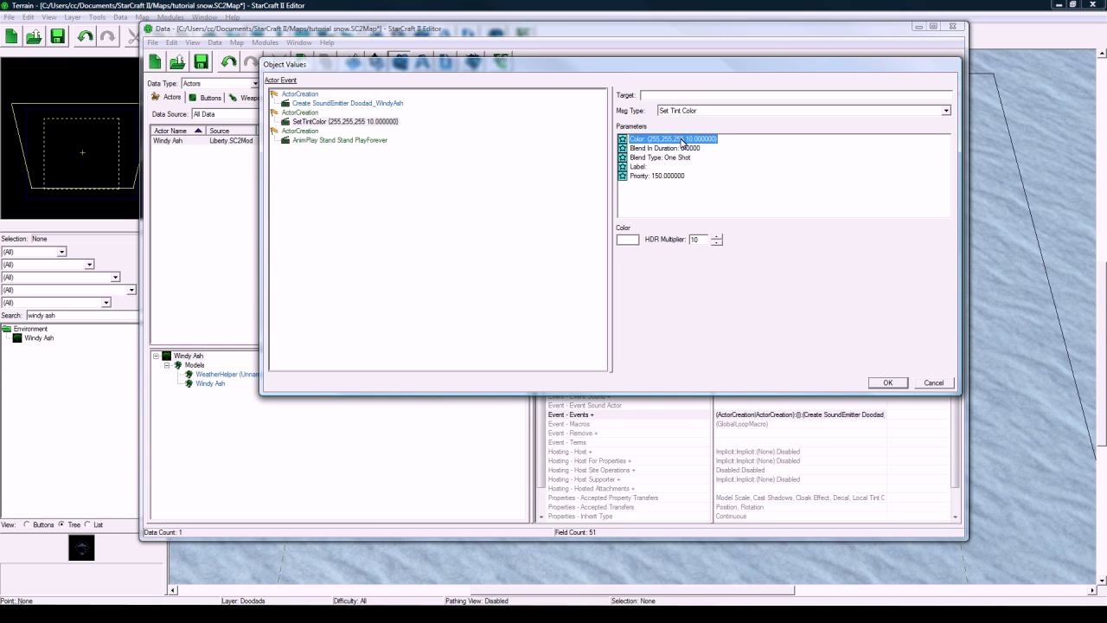
{"action": "left_click", "coordinate": [881, 384]}
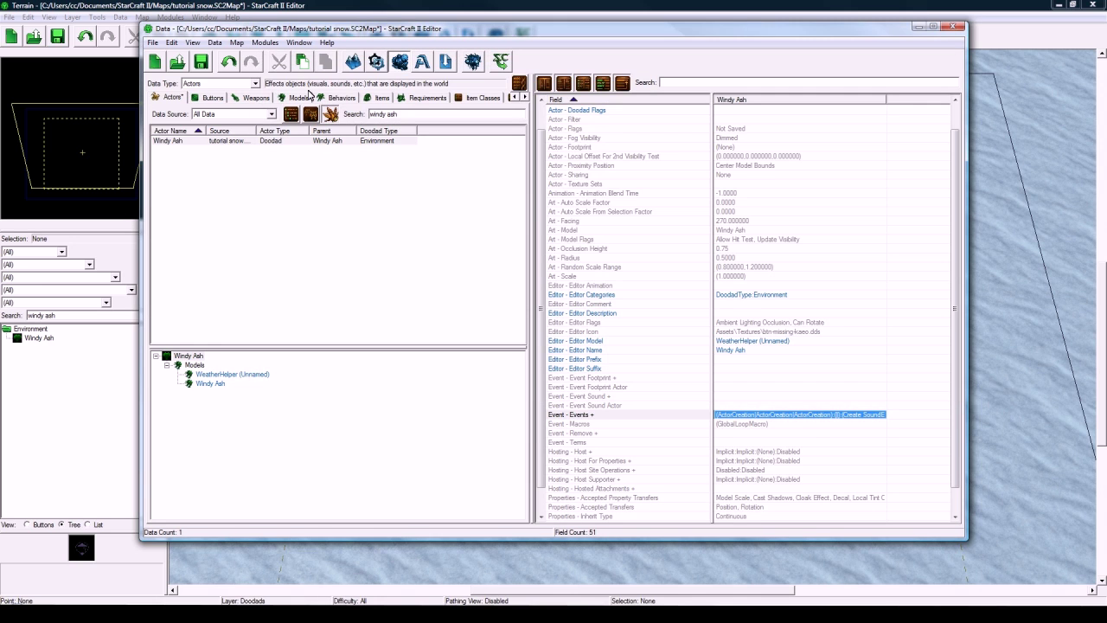
{"action": "left_click", "coordinate": [242, 7]}
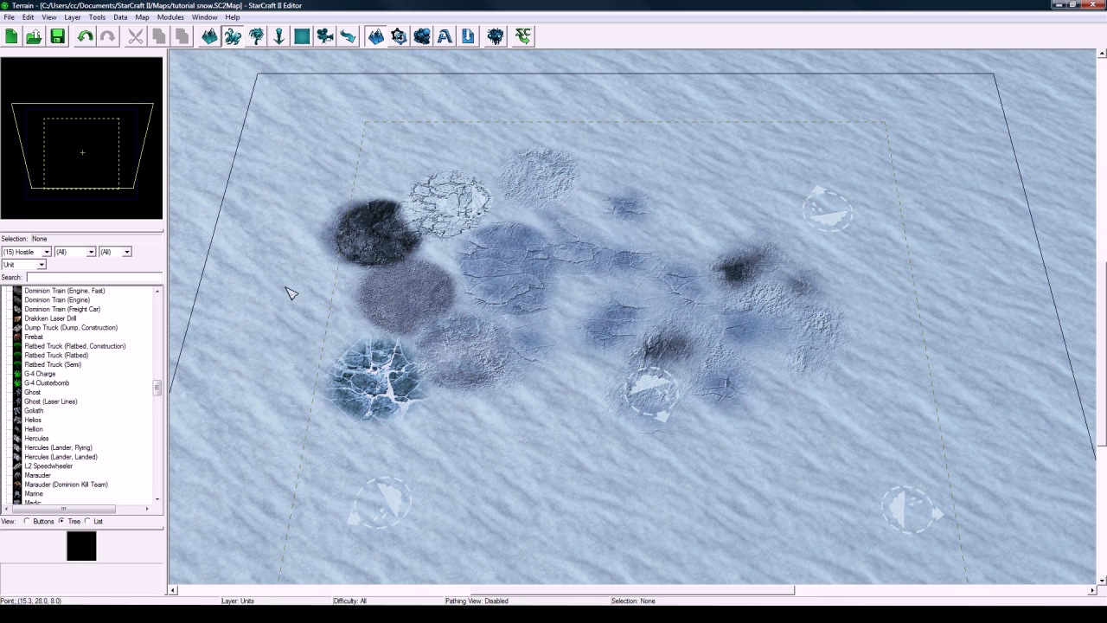
Raise a winding cliff ridge across the snow and a ring of manmade cliffs lower-left.
{"action": "middle_click_drag", "start_coordinate": [275, 291], "coordinate": [286, 249]}
{"action": "key", "text": "t"}
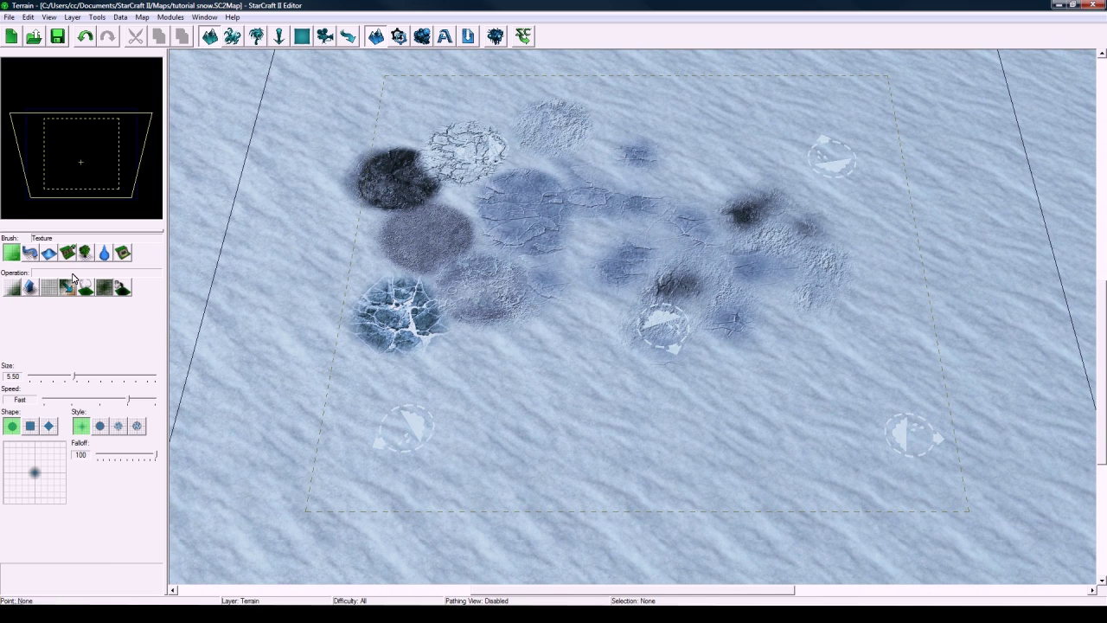
{"action": "left_click", "coordinate": [67, 252]}
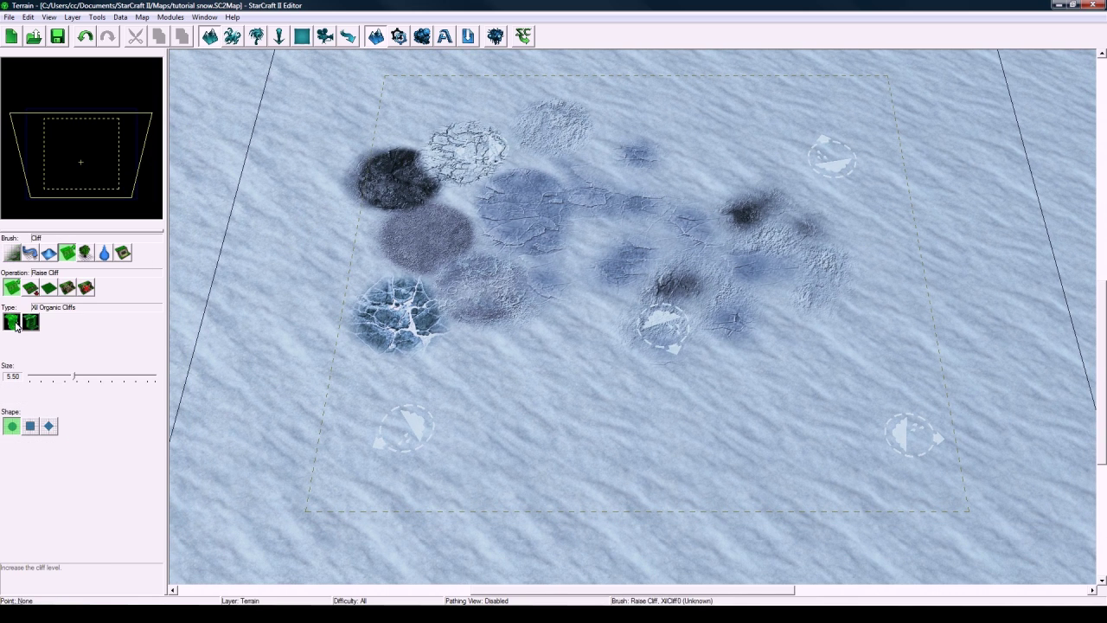
{"action": "scroll", "coordinate": [383, 297], "scroll_direction": "up", "scroll_amount": 3}
{"action": "mouse_move", "coordinate": [299, 310]}
{"action": "left_mouse_down"}
{"action": "mouse_move", "coordinate": [692, 260]}
{"action": "mouse_move", "coordinate": [866, 286]}
{"action": "left_mouse_up"}
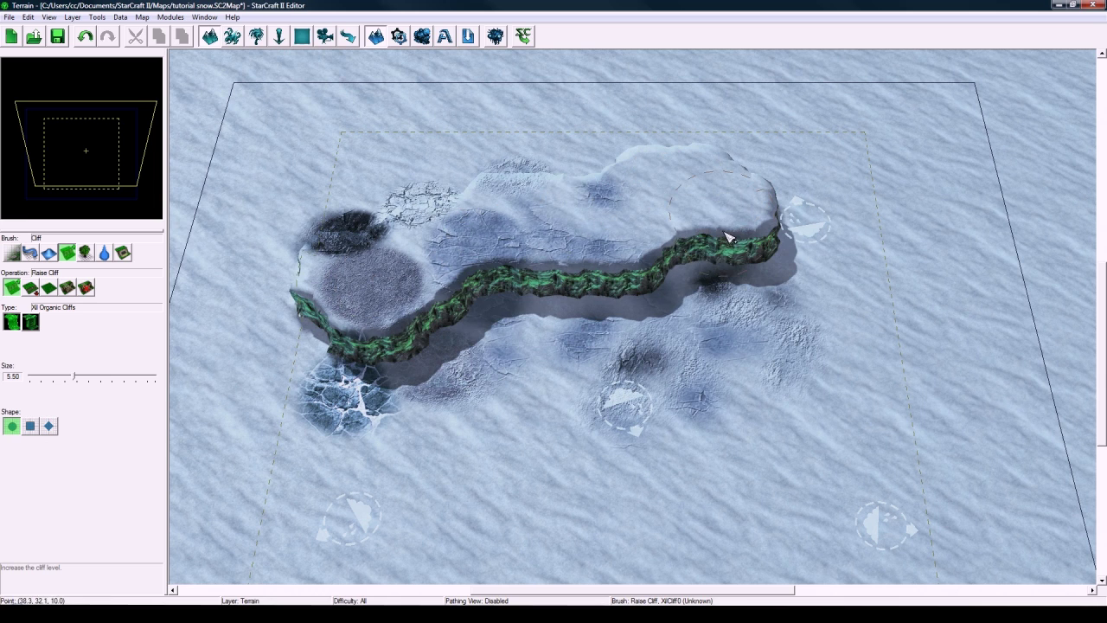
{"action": "scroll", "coordinate": [730, 269], "scroll_direction": "down", "scroll_amount": 1}
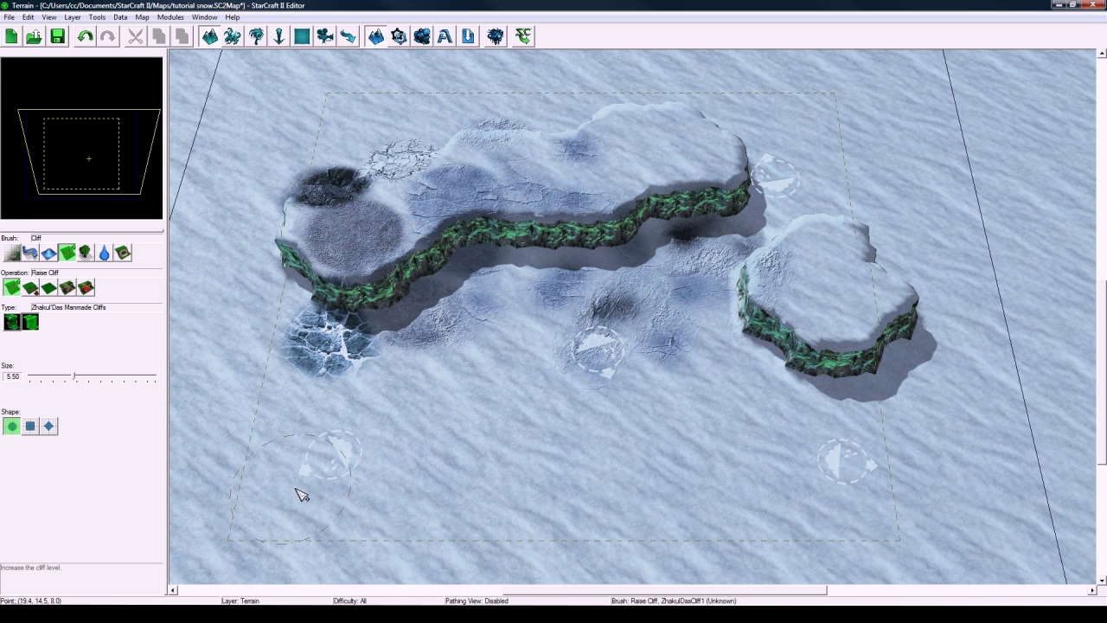
{"action": "mouse_move", "coordinate": [331, 490]}
{"action": "left_mouse_down"}
{"action": "mouse_move", "coordinate": [357, 472]}
{"action": "mouse_move", "coordinate": [339, 444]}
{"action": "mouse_move", "coordinate": [389, 438]}
{"action": "left_mouse_up"}
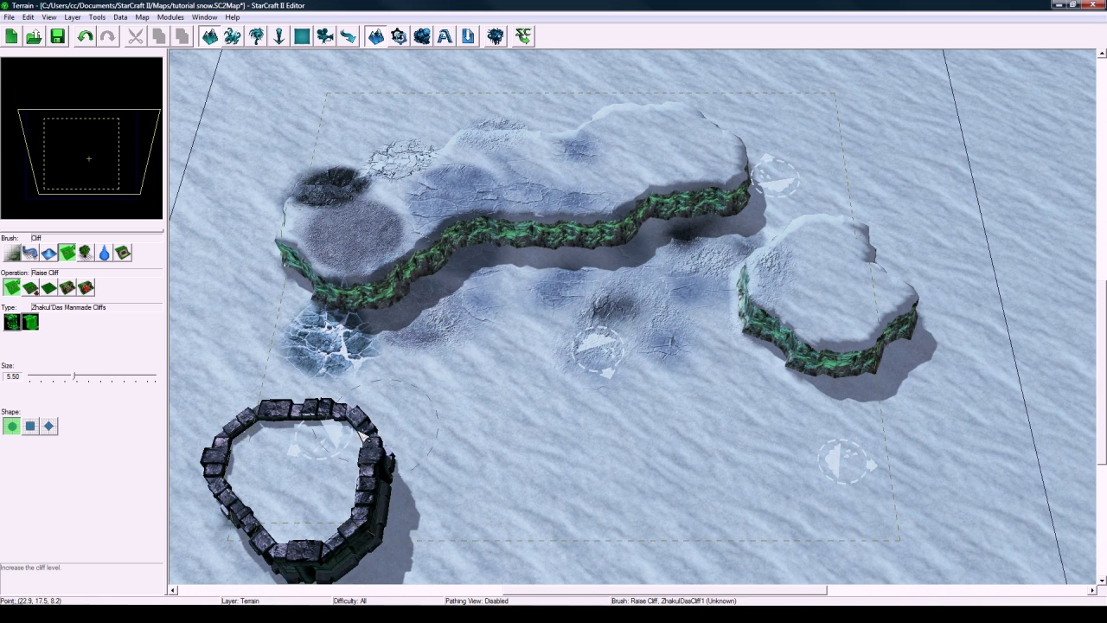
Place seven Player 1 Firebats across the map, including inside the cliff ring and on the right plateau.
{"action": "key", "text": "u"}
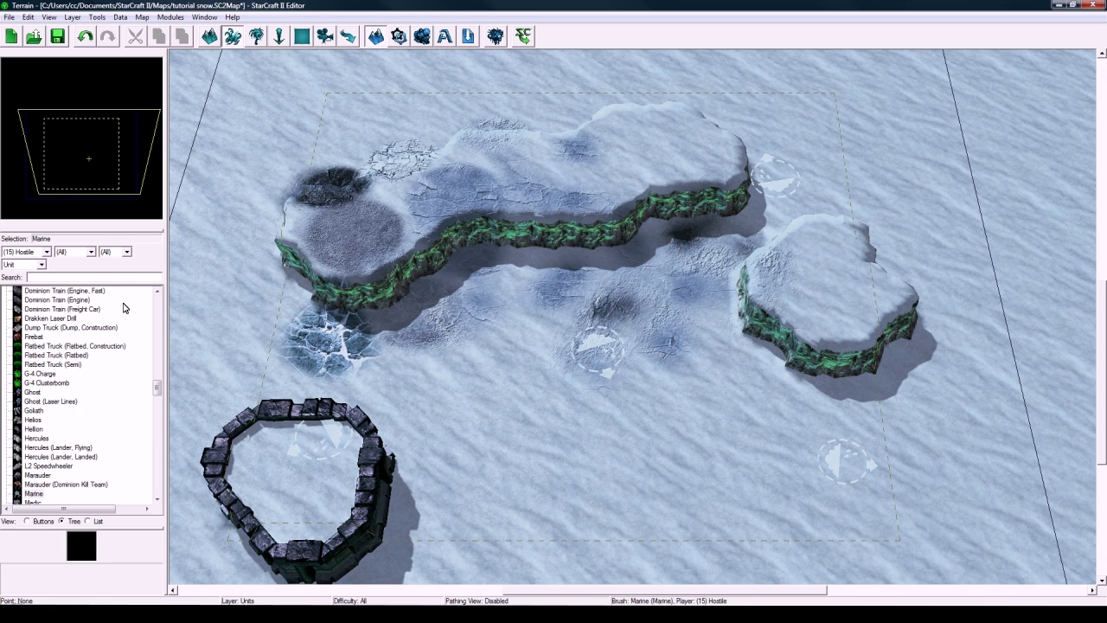
{"action": "left_click", "coordinate": [46, 252]}
{"action": "left_click", "coordinate": [38, 273]}
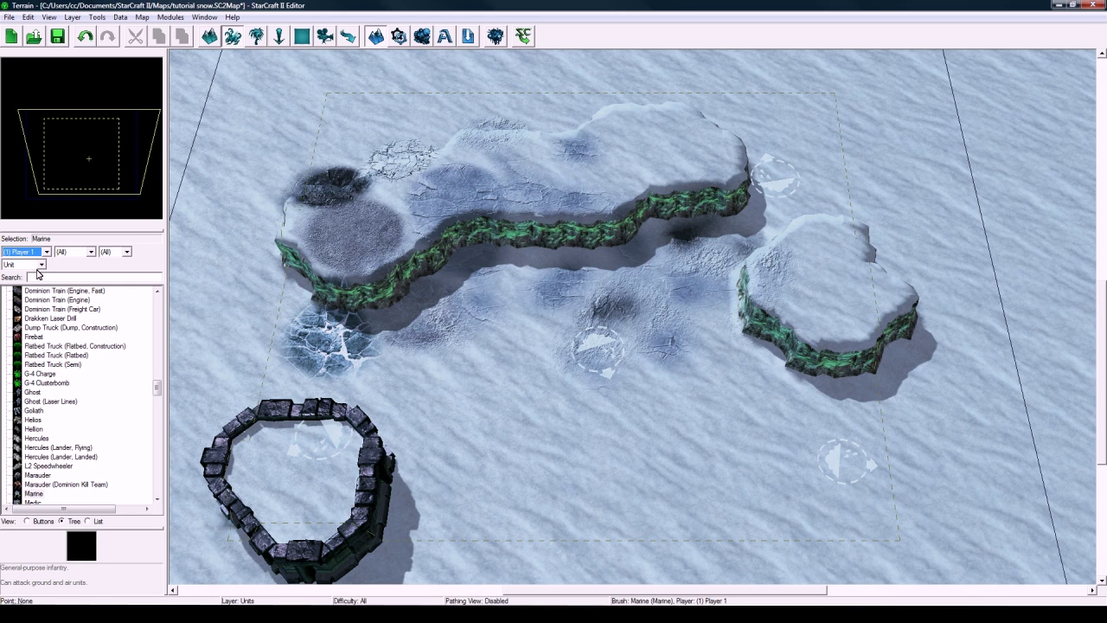
{"action": "left_click", "coordinate": [34, 336]}
{"action": "left_click", "coordinate": [430, 205]}
{"action": "left_click", "coordinate": [616, 166]}
{"action": "left_click", "coordinate": [529, 336]}
{"action": "left_click", "coordinate": [362, 381]}
{"action": "left_click", "coordinate": [314, 464]}
{"action": "left_click", "coordinate": [742, 411]}
{"action": "left_click", "coordinate": [805, 282]}
{"action": "key", "text": "Escape"}
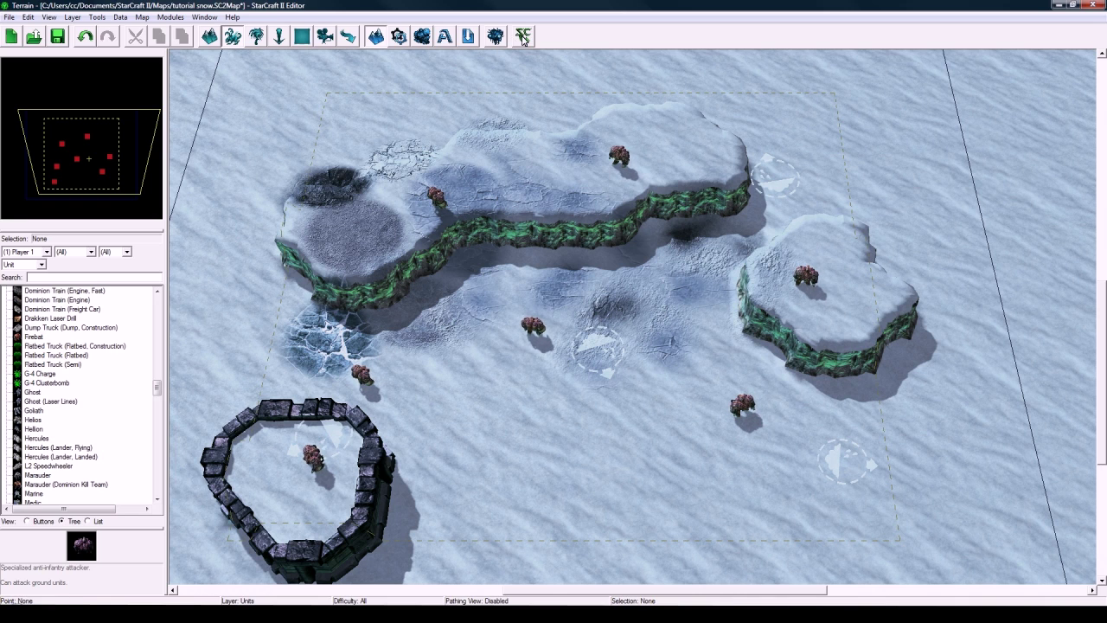
Launch the map as a test game and pan the camera around the snowy terrain.
{"action": "left_click", "coordinate": [523, 37]}
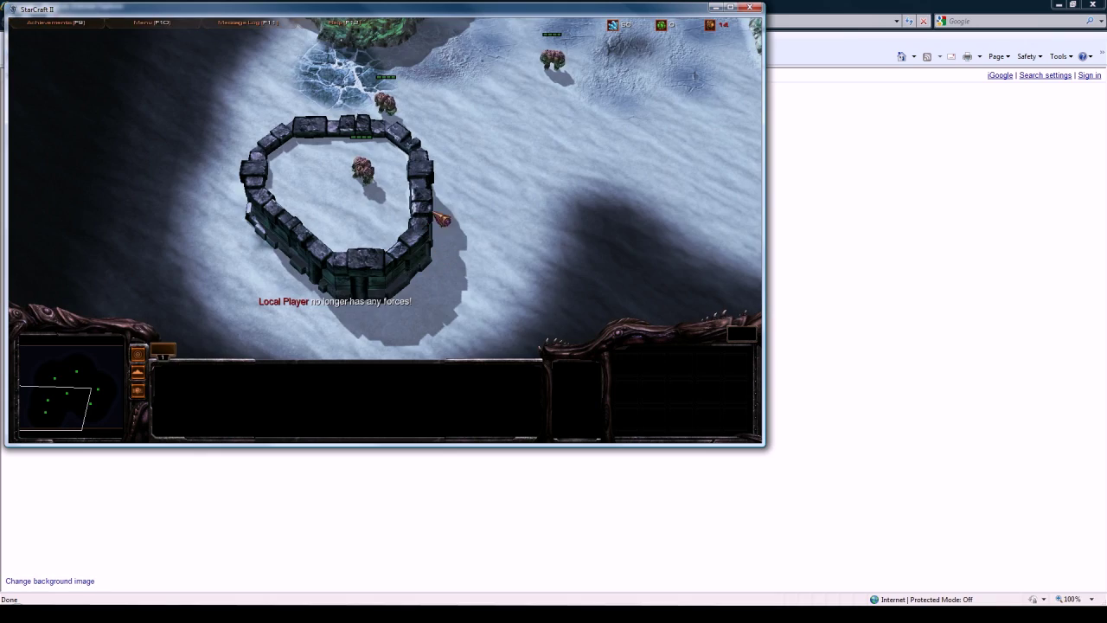
{"action": "key", "text": "Up"}
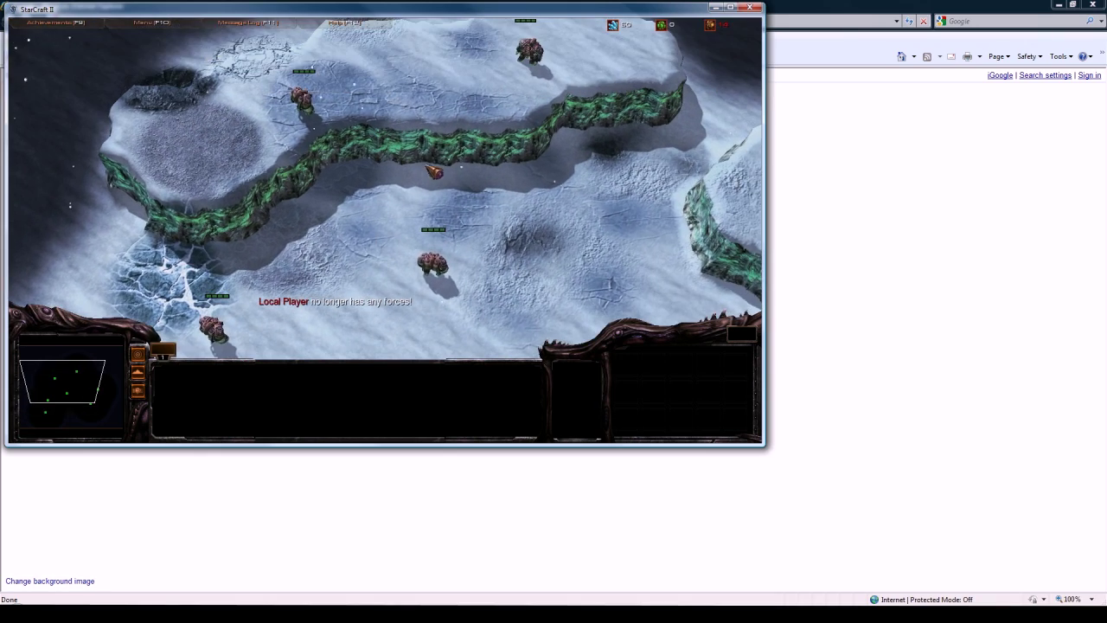
{"action": "key", "text": "Up"}
{"action": "key", "text": "Up"}
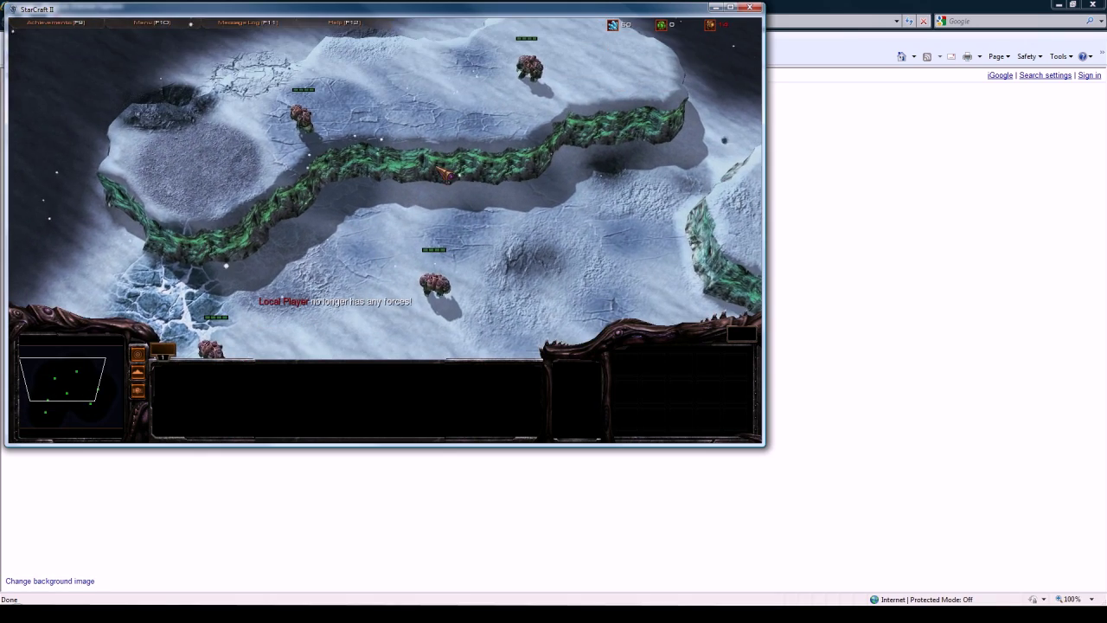
{"action": "key", "text": "Right"}
{"action": "key", "text": "Right"}
{"action": "key", "text": "Right"}
{"action": "key", "text": "Right"}
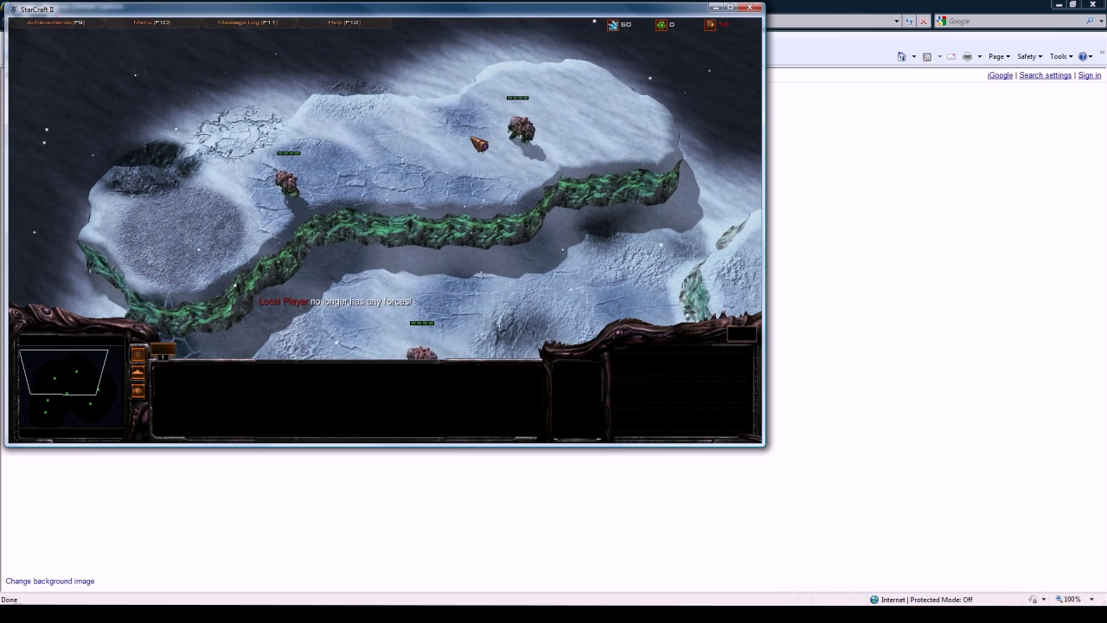
{"action": "key", "text": "Up"}
{"action": "key", "text": "Down"}
{"action": "key", "text": "Down"}
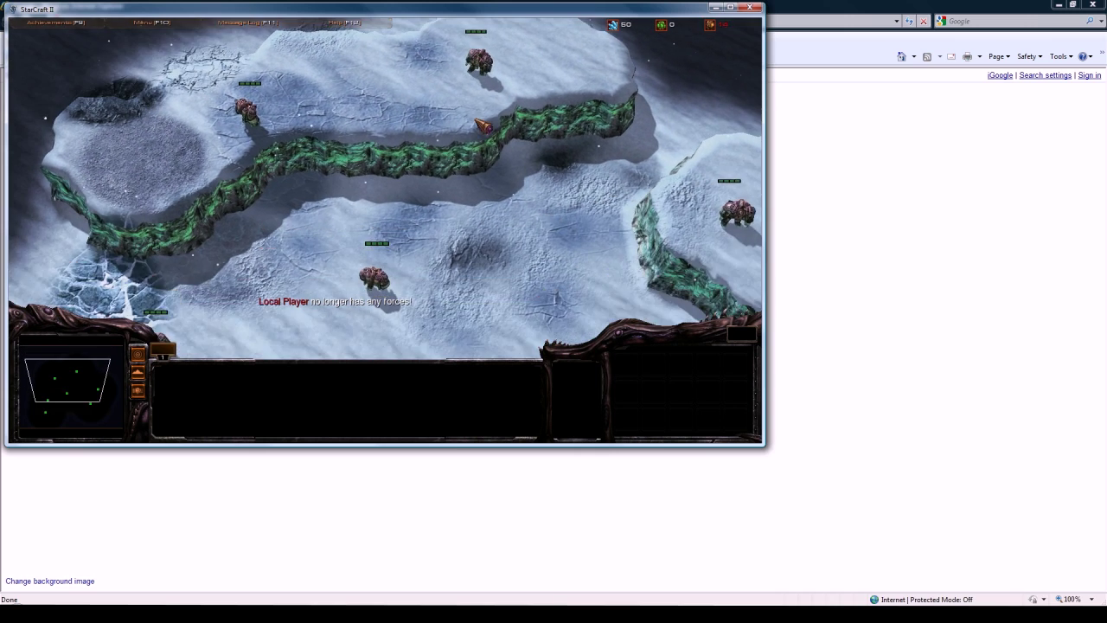
{"action": "key", "text": "Up"}
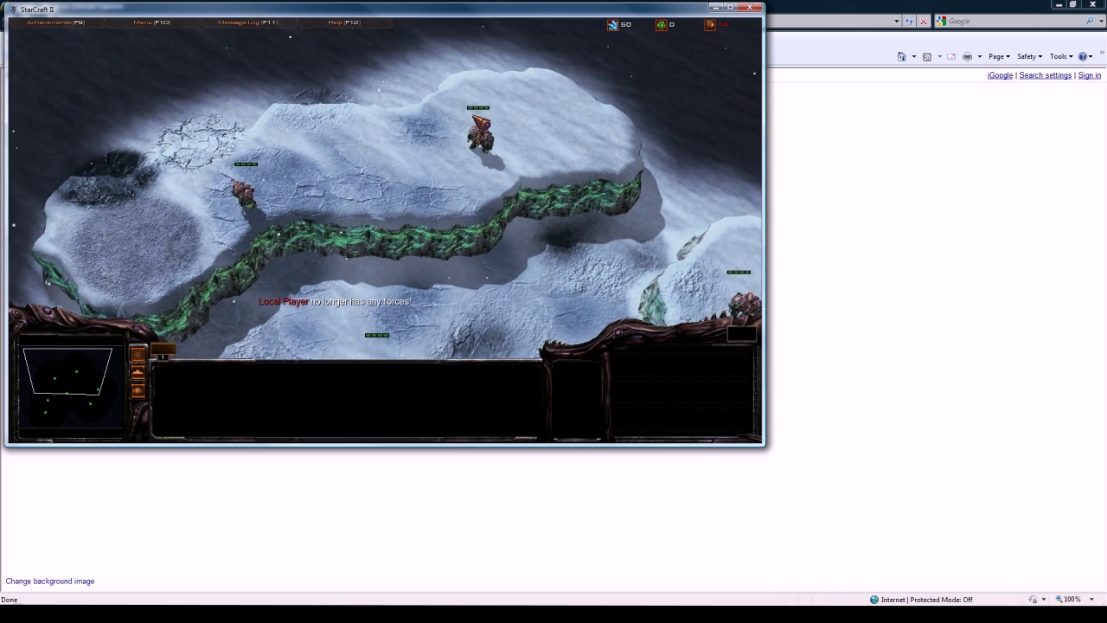
{"action": "key", "text": "Down"}
{"action": "key", "text": "Down"}
{"action": "key", "text": "Up"}
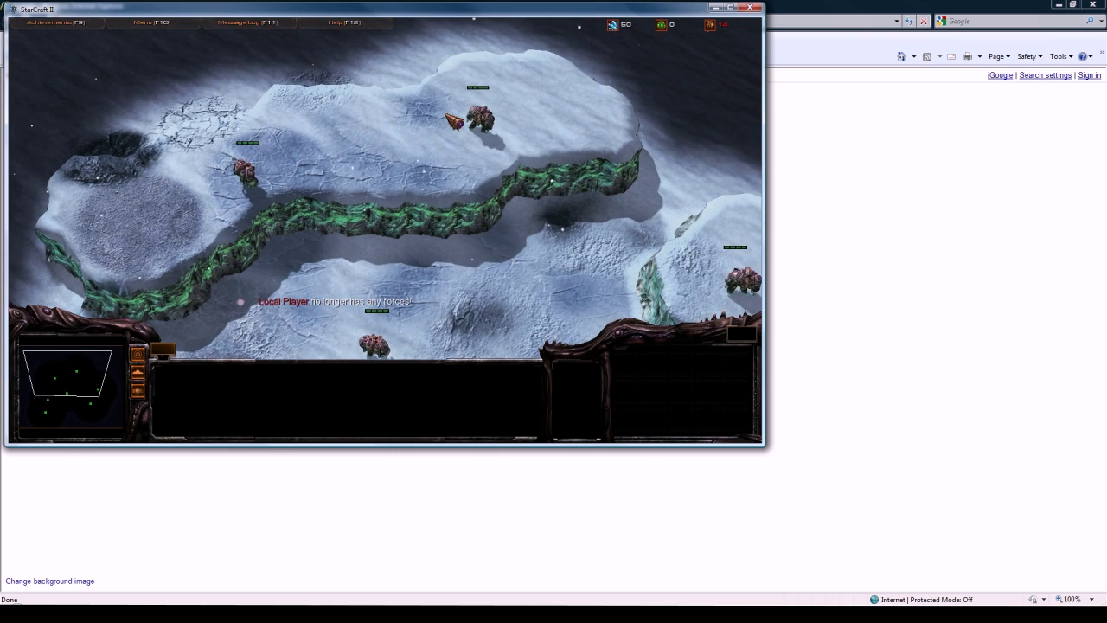
{"action": "key", "text": "Down"}
{"action": "key", "text": "Up"}
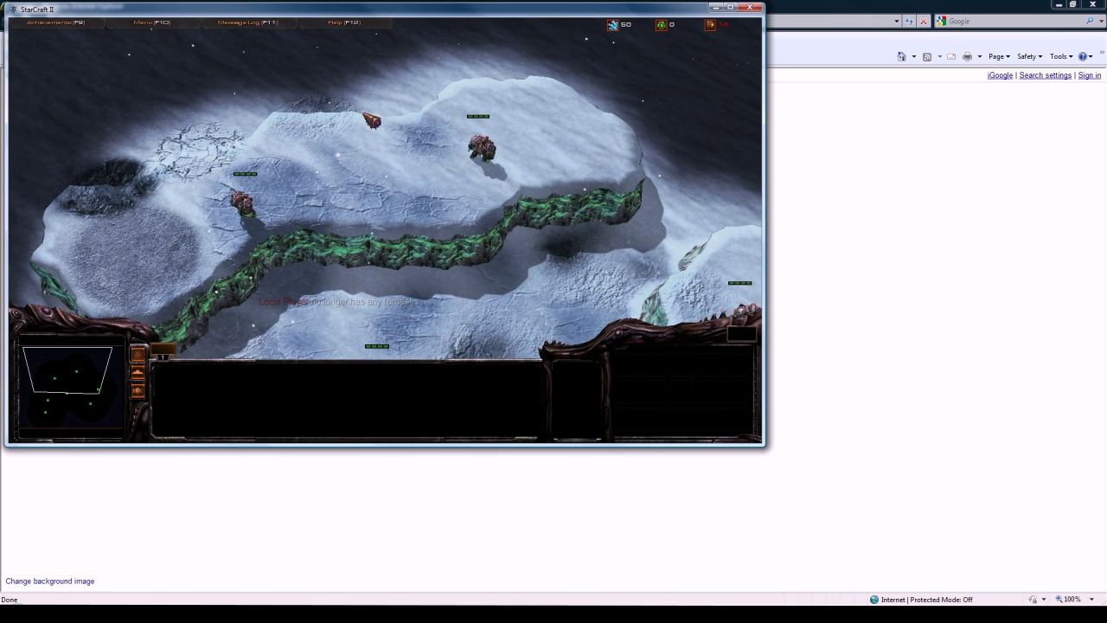
{"action": "key", "text": "Down"}
{"action": "key", "text": "Down"}
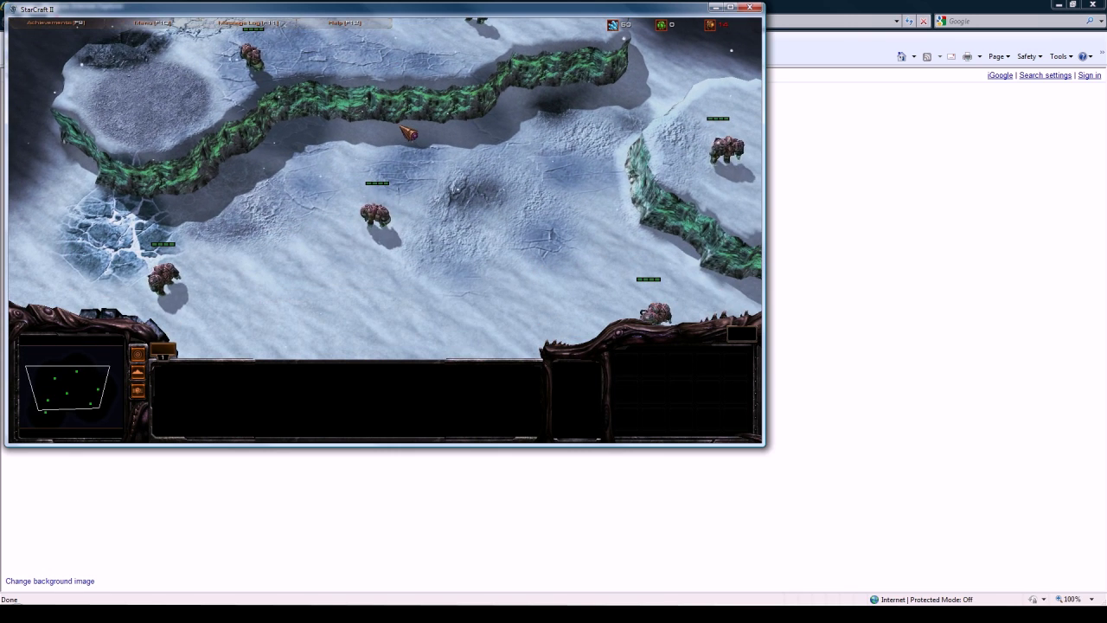
{"action": "key", "text": "Down"}
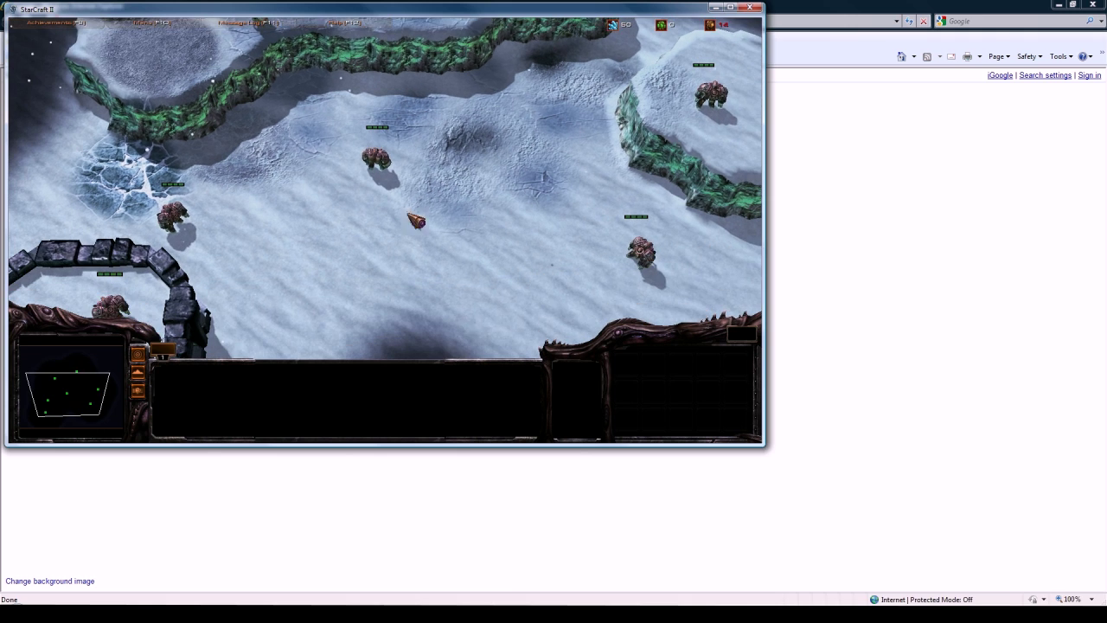
{"action": "key", "text": "Down"}
{"action": "key", "text": "Left"}
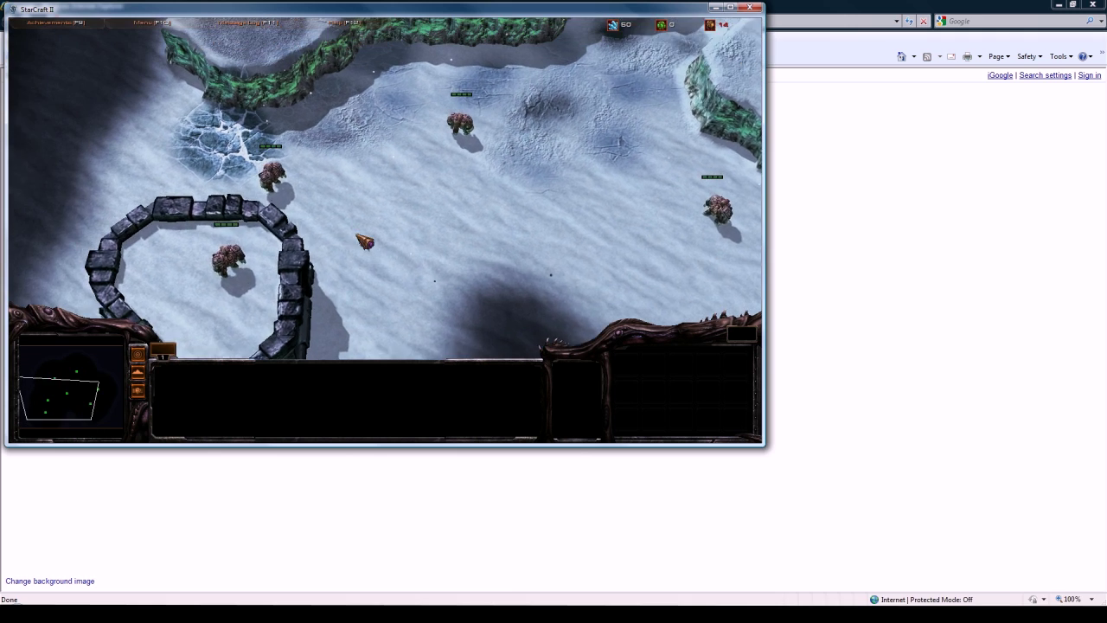
{"action": "key", "text": "Up"}
Select a Firebat and survey the raised cliff plateau.
{"action": "left_click", "coordinate": [262, 269]}
{"action": "key", "text": "Up"}
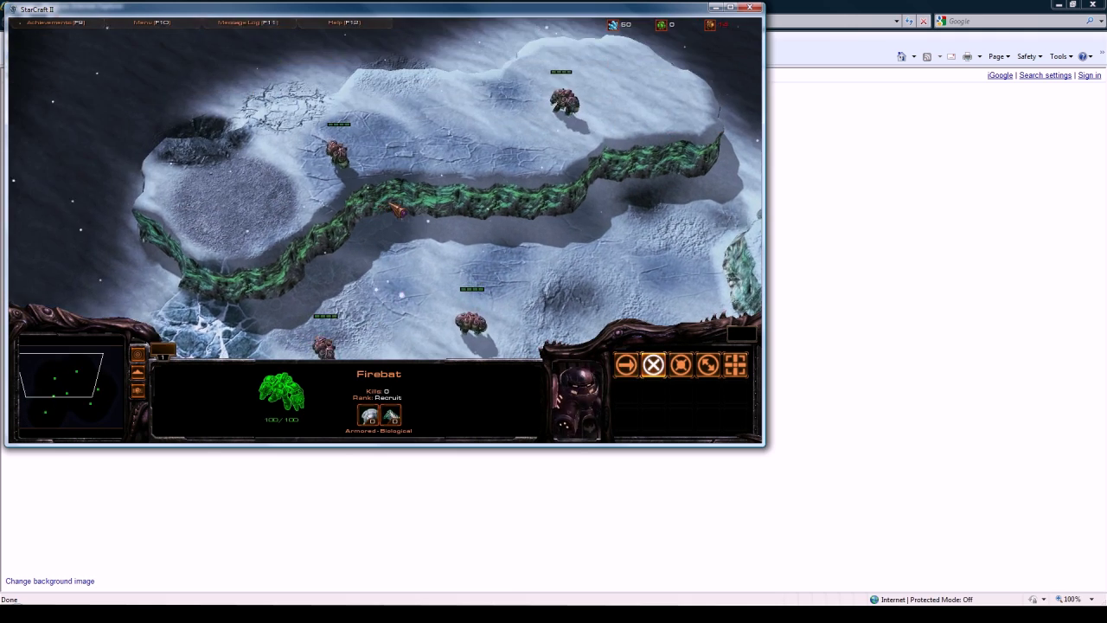
{"action": "key", "text": "Up"}
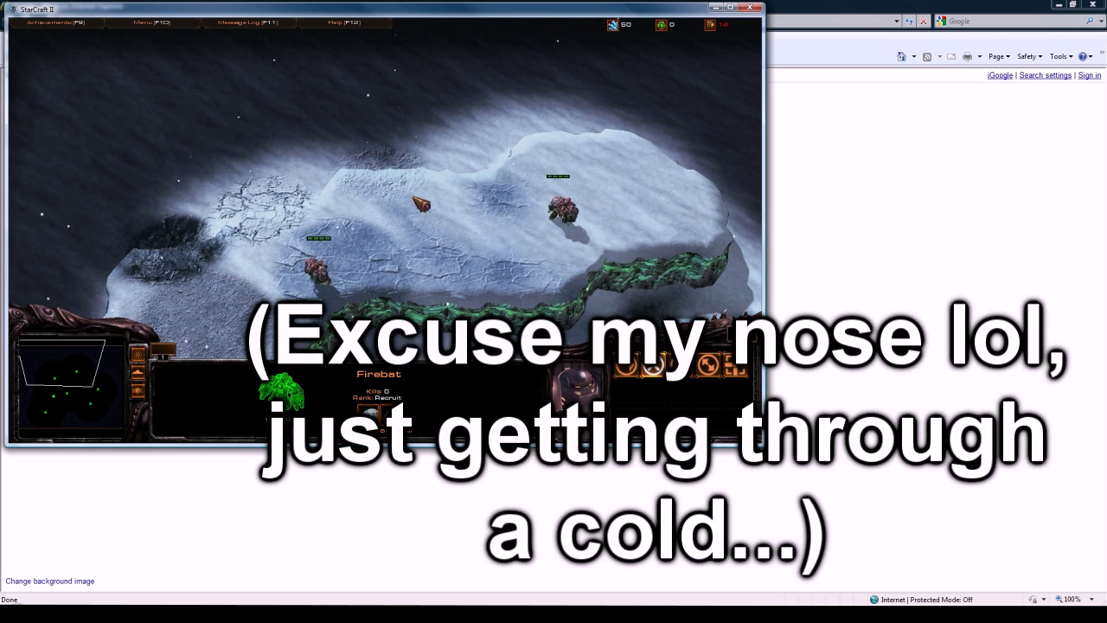
{"action": "key", "text": "Down"}
{"action": "key", "text": "Up"}
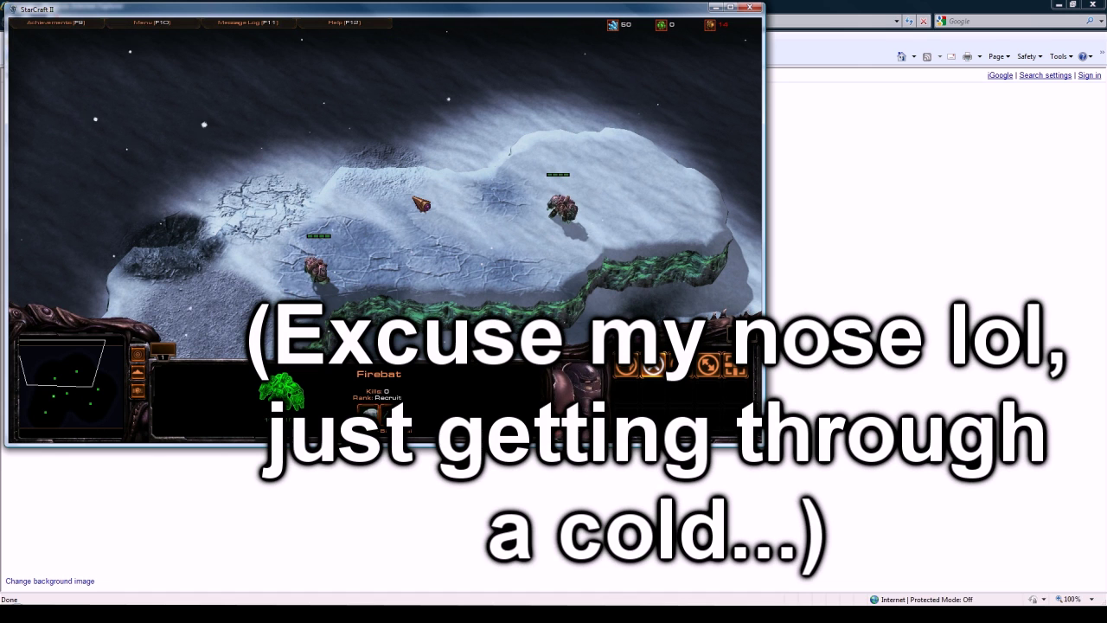